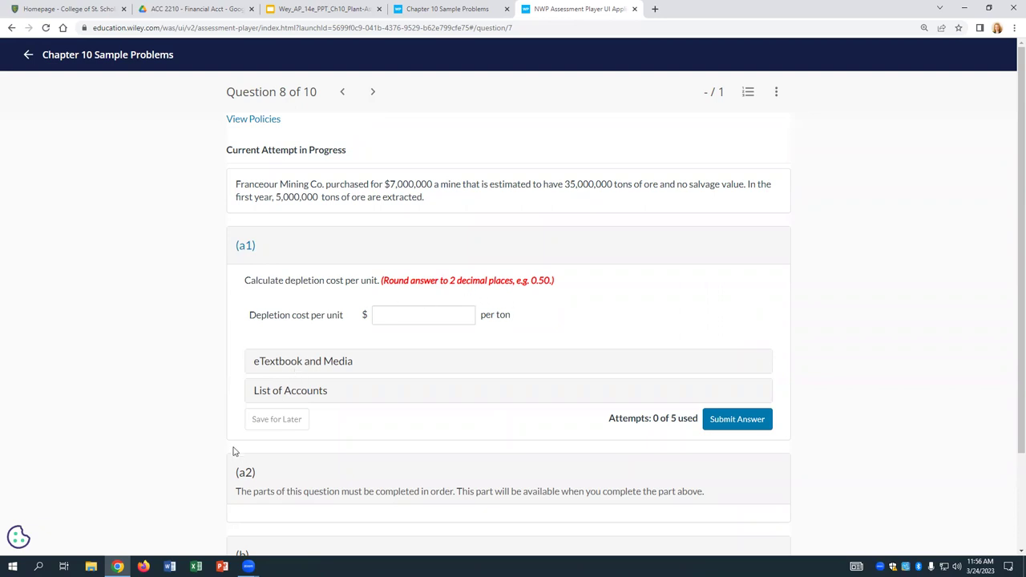
# - Switch to Excel, create a blank workbook and zoom the sheet to 140%
pyautogui.click(196, 566)
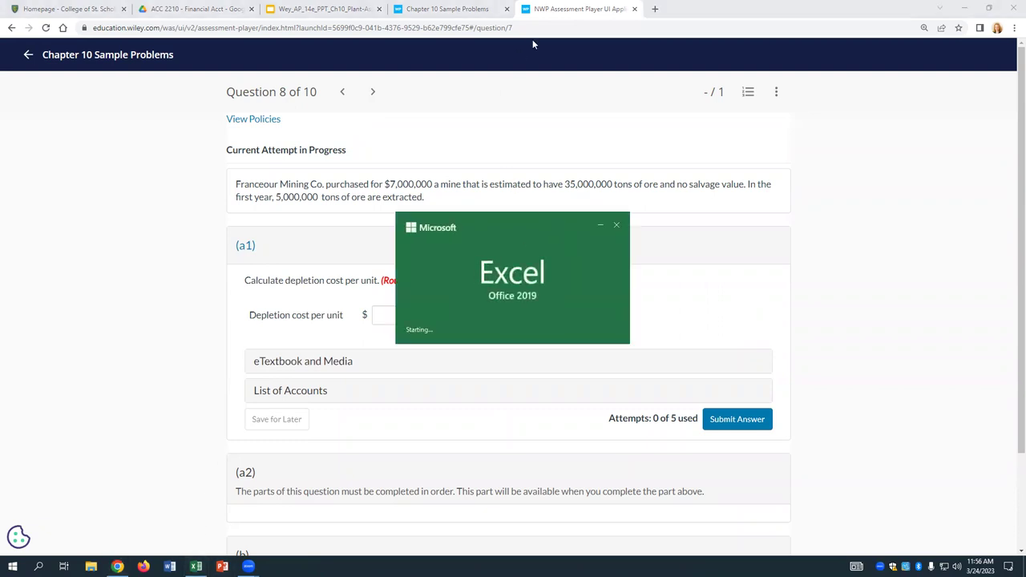
pyautogui.click(747, 192)
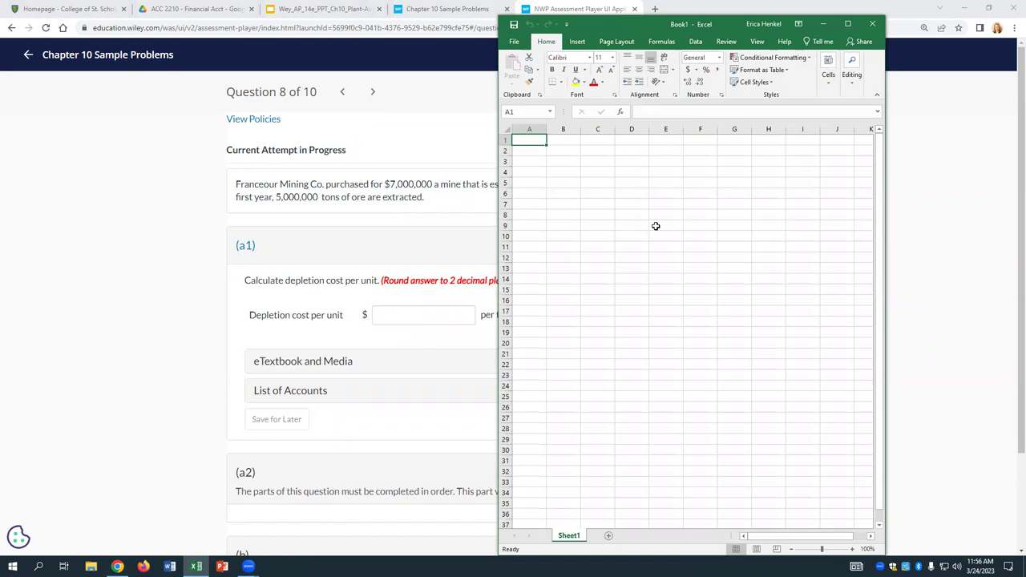
pyautogui.click(598, 183)
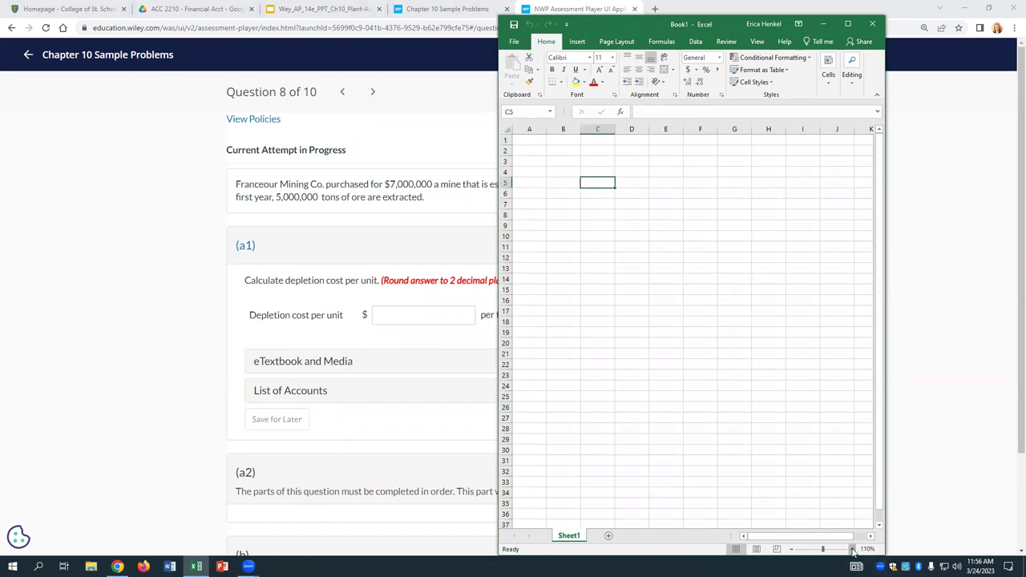
pyautogui.scroll(2, 584, 239)
pyautogui.scroll(1, 585, 239)
# - Enter "1. Figure out the depletion per unit" in B7 and "2. Multiply depletion per unit x the number of extracted units" in B8
pyautogui.click(585, 235)
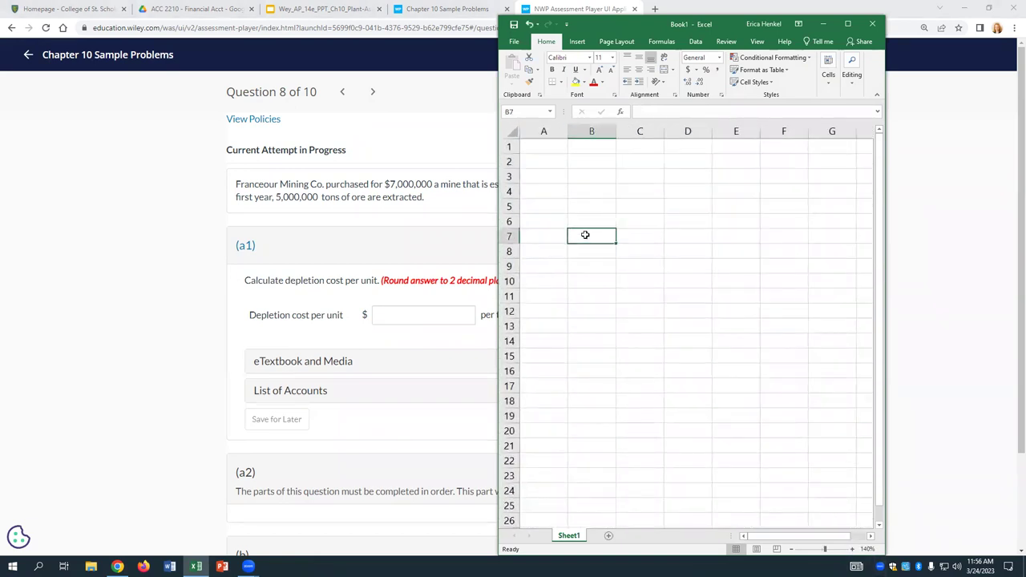
pyautogui.write('1. Figure out')
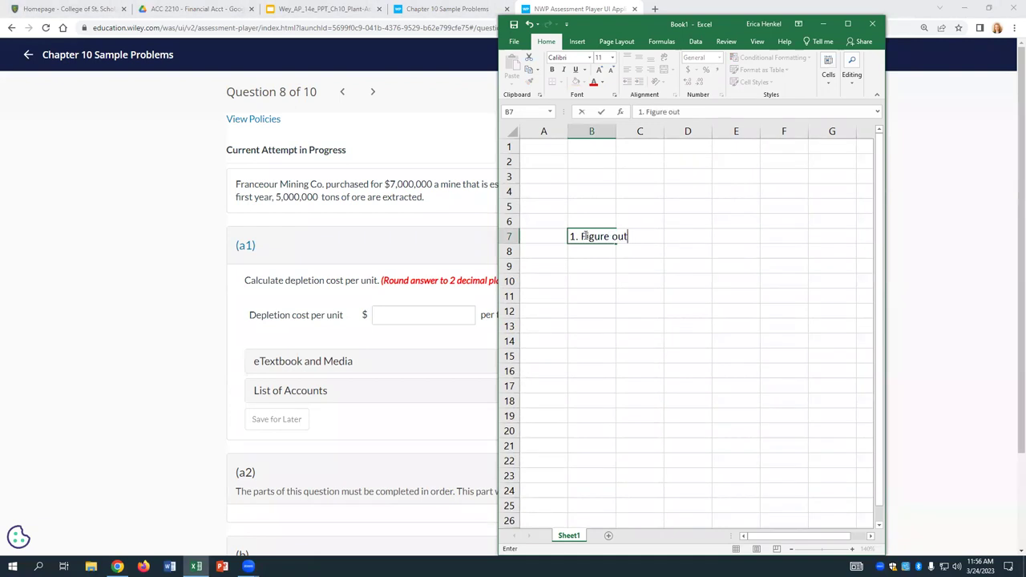
pyautogui.write(' the depletion per unit')
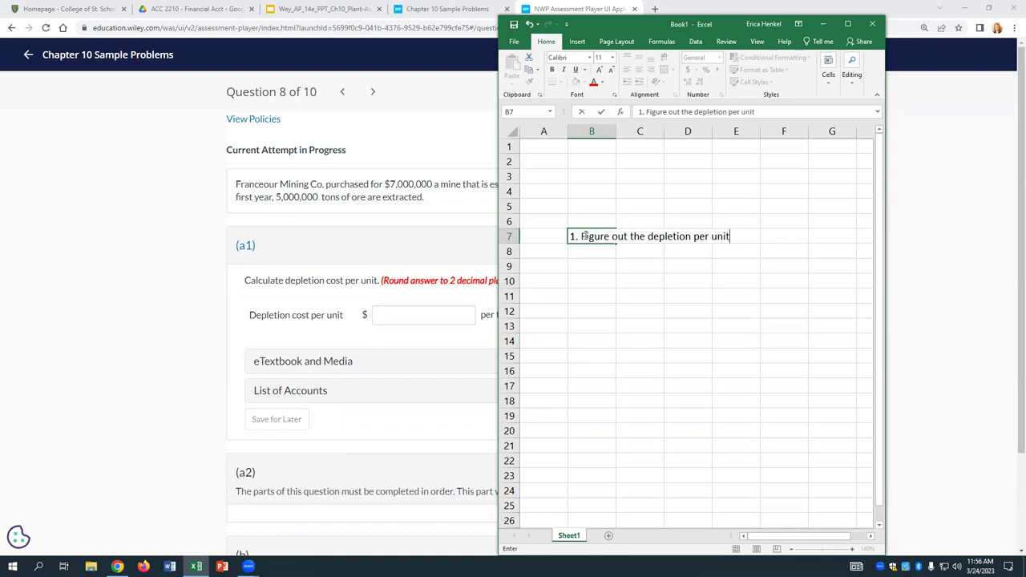
pyautogui.press('Return')
pyautogui.write('2. Multiply depletion per unit x ')
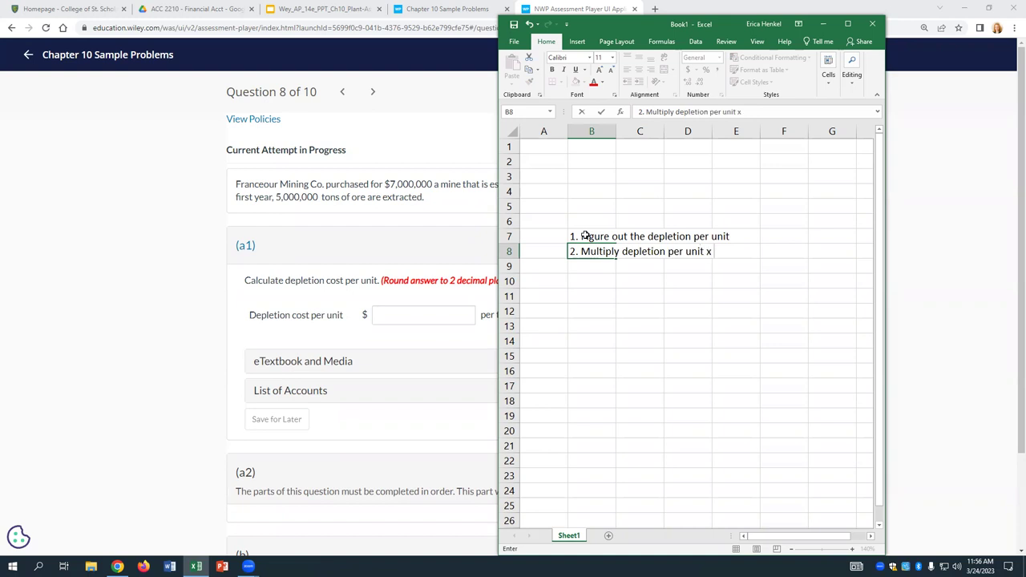
pyautogui.write('the number of extracted unit')
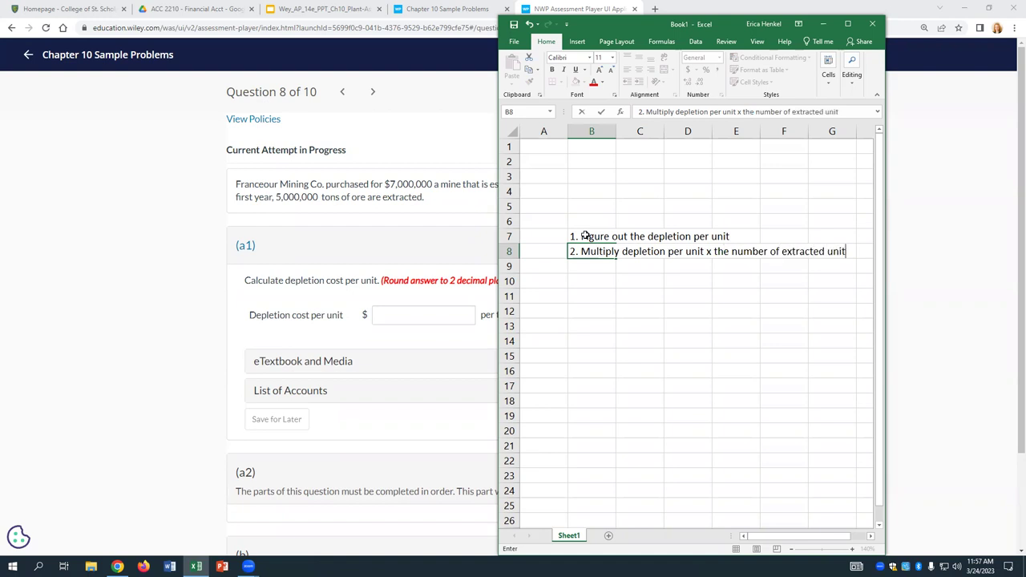
pyautogui.write('s')
pyautogui.press('Return')
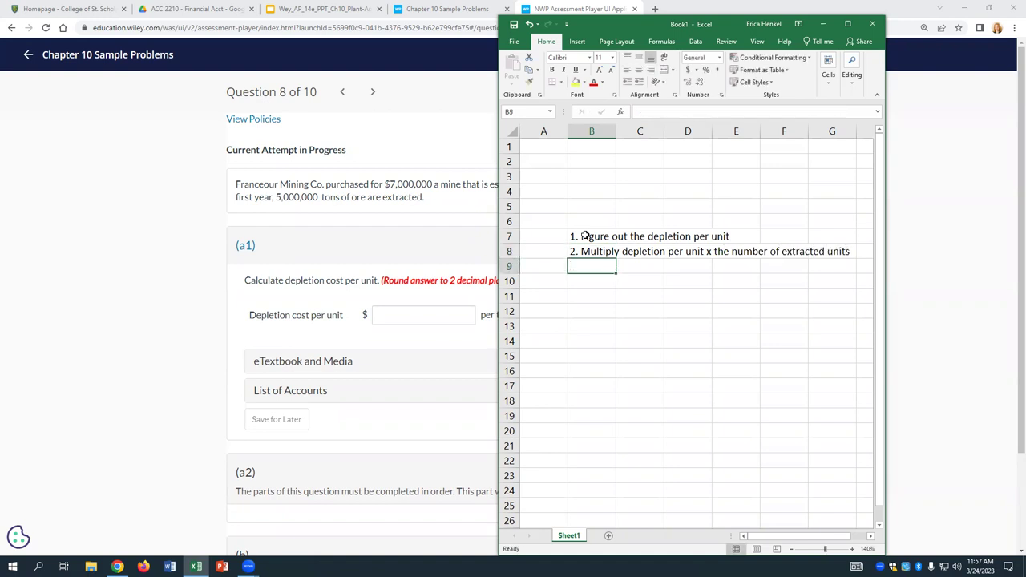
# - Arrange the assessment question in its own narrower browser window beside a slightly widened Excel window so neither overlaps the other
pyautogui.click(597, 11)
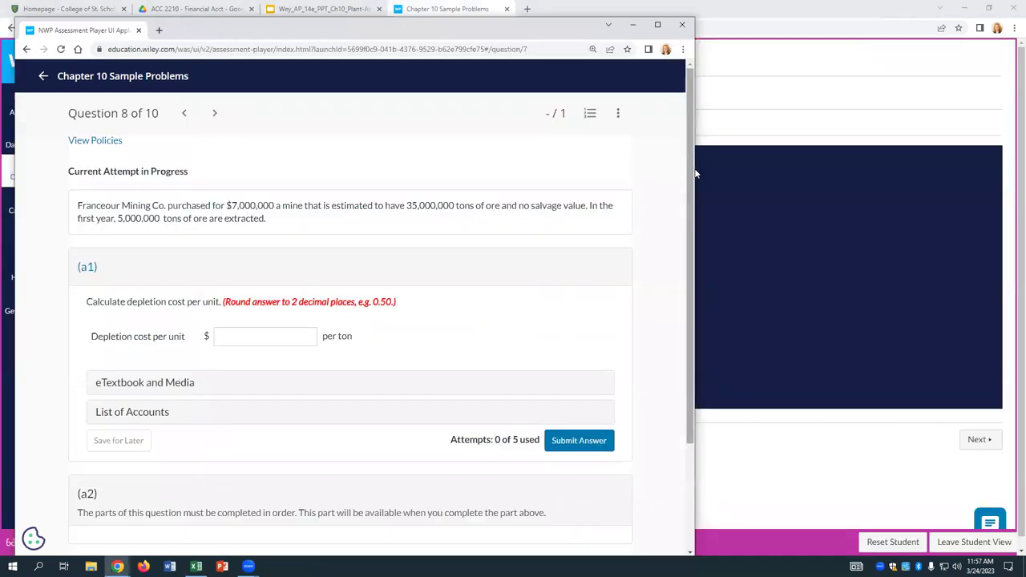
pyautogui.moveTo(697, 169); pyautogui.dragTo(565, 170)
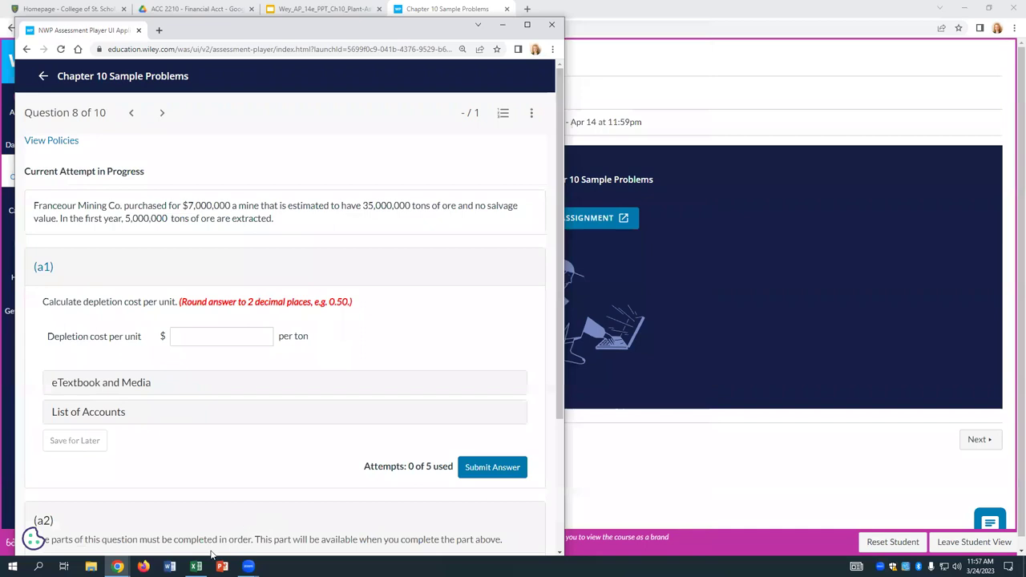
pyautogui.hotkey('alt', 'Tab')
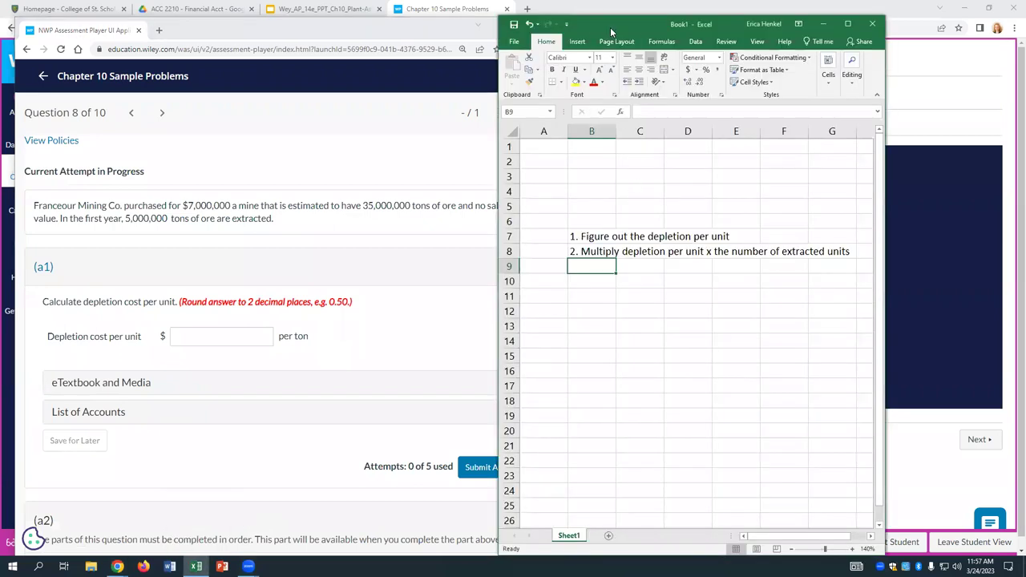
pyautogui.moveTo(614, 31); pyautogui.dragTo(694, 21)
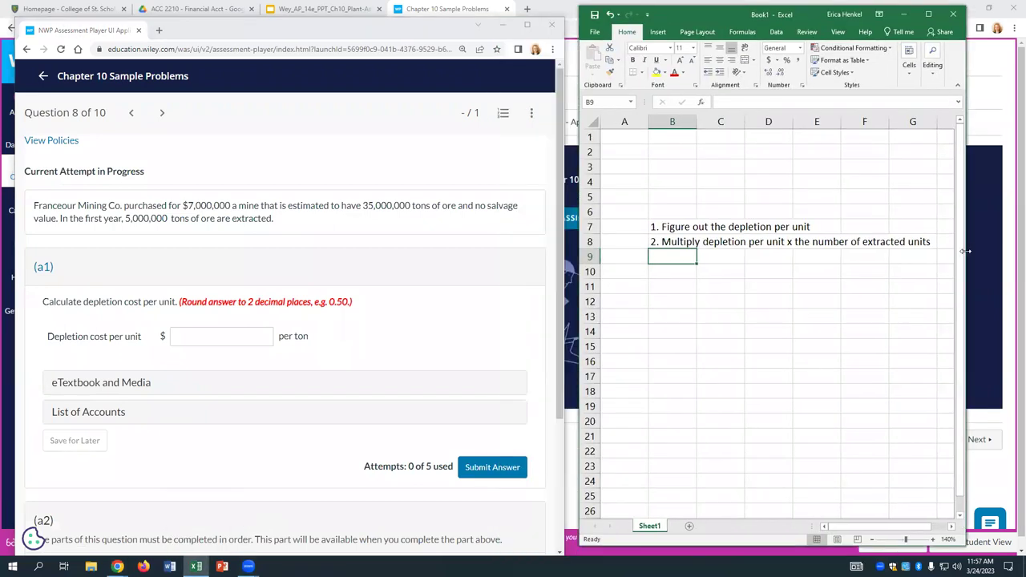
pyautogui.moveTo(966, 251); pyautogui.dragTo(992, 251)
# - Write "cost - salvage value" in B12 and "# units" in B13, widening column B to fit the text
pyautogui.click(696, 337)
pyautogui.click(678, 302)
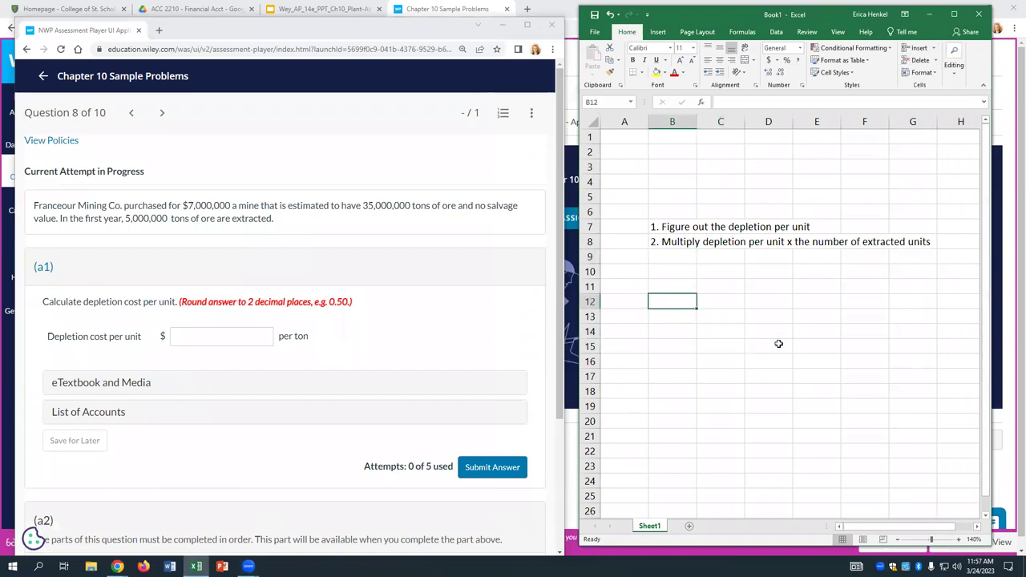
pyautogui.write('cost')
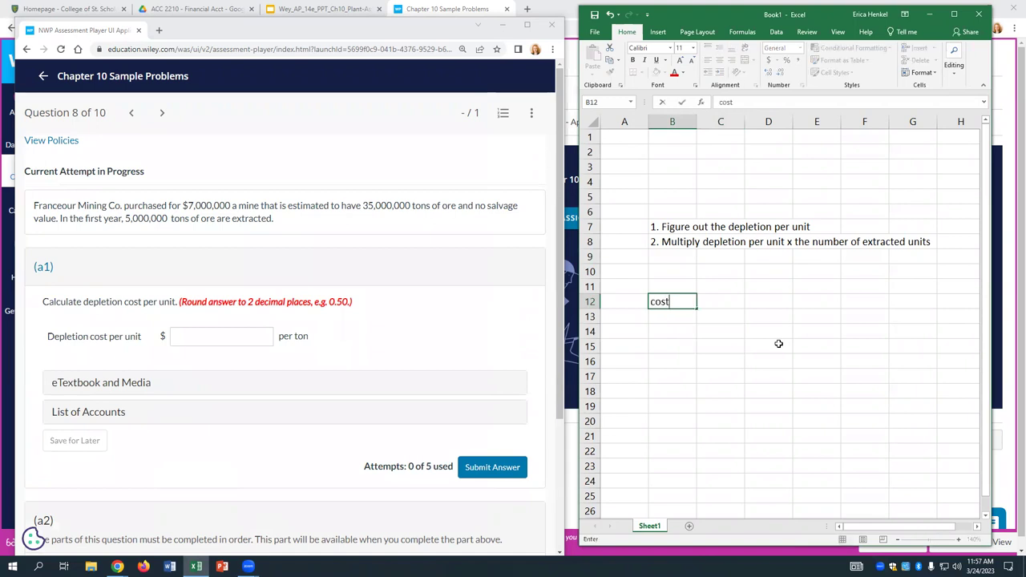
pyautogui.write(' - salvage value')
pyautogui.press('Return')
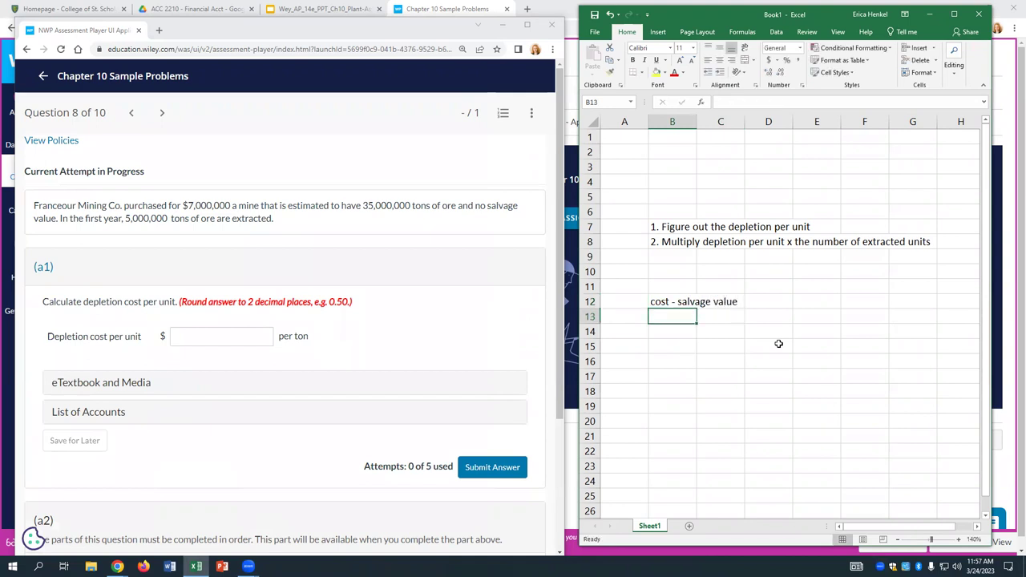
pyautogui.moveTo(697, 121); pyautogui.dragTo(759, 129)
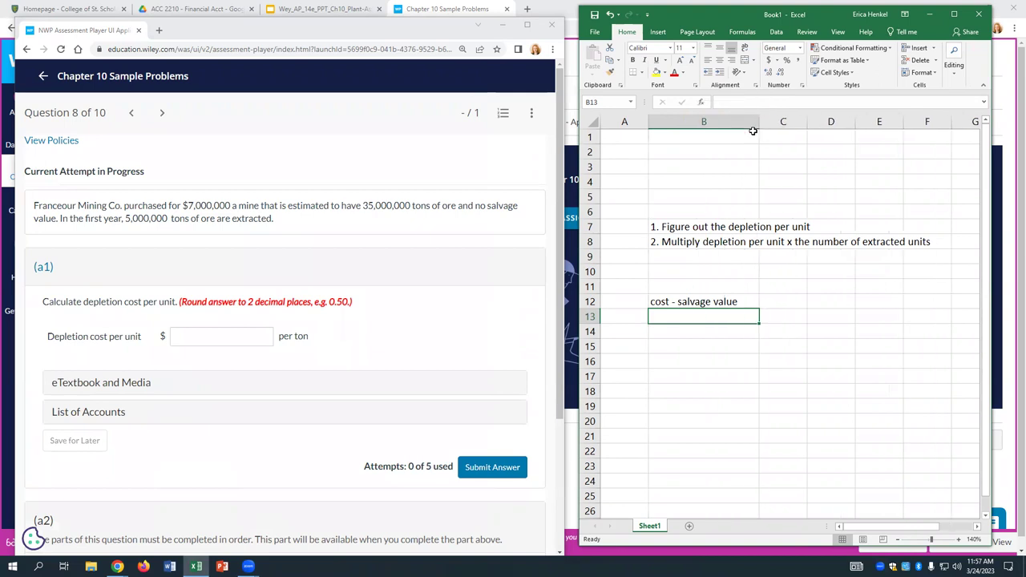
pyautogui.write('# units')
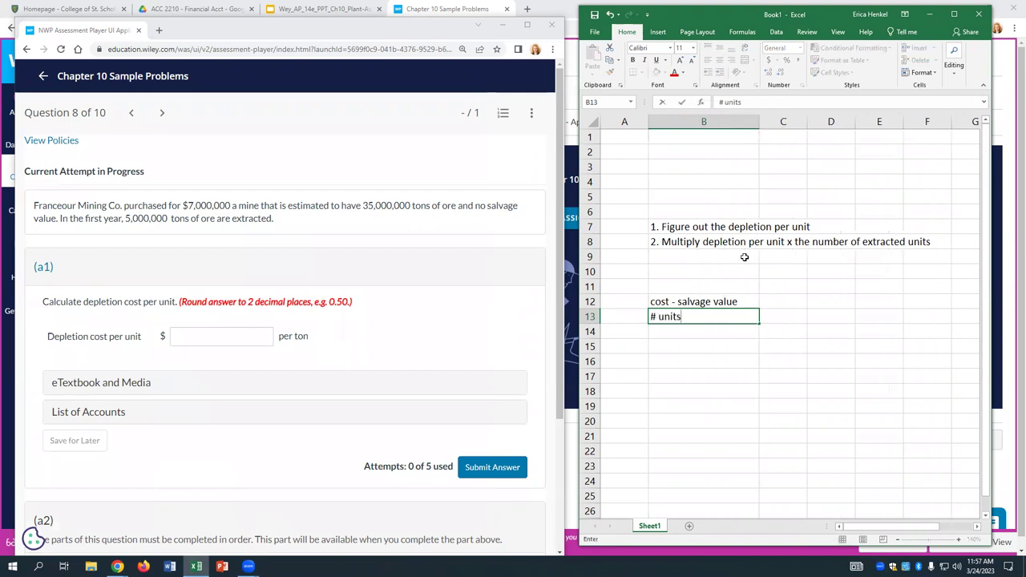
# - Add a bottom border to cell B12 as the fraction line between "cost - salvage value" and "# units"
pyautogui.click(710, 300)
pyautogui.click(637, 72)
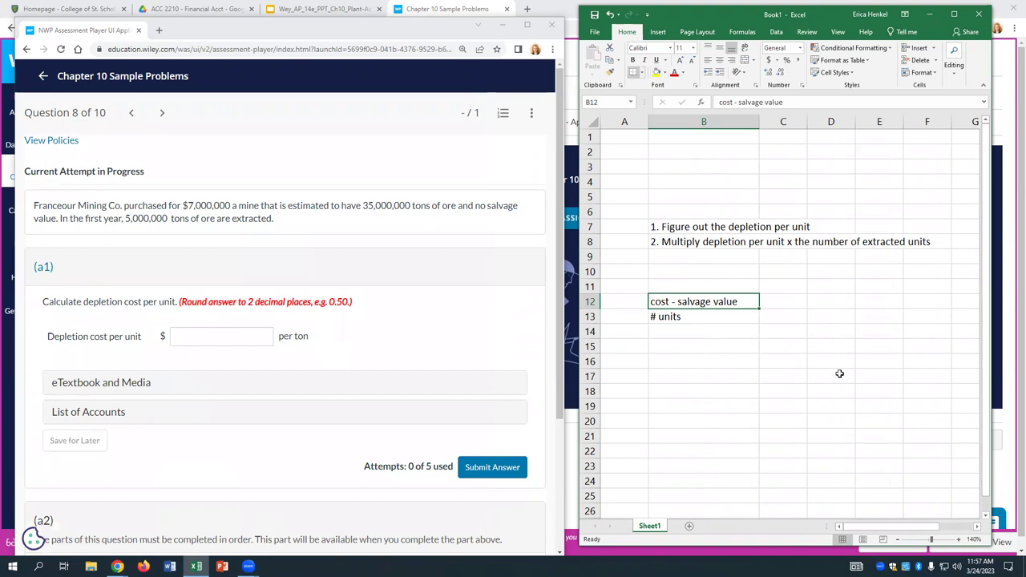
pyautogui.click(840, 371)
# - Calculate the depletion cost in C12 with =7000000/35000000 and label it "per ton" in D12
pyautogui.click(797, 303)
pyautogui.write('=')
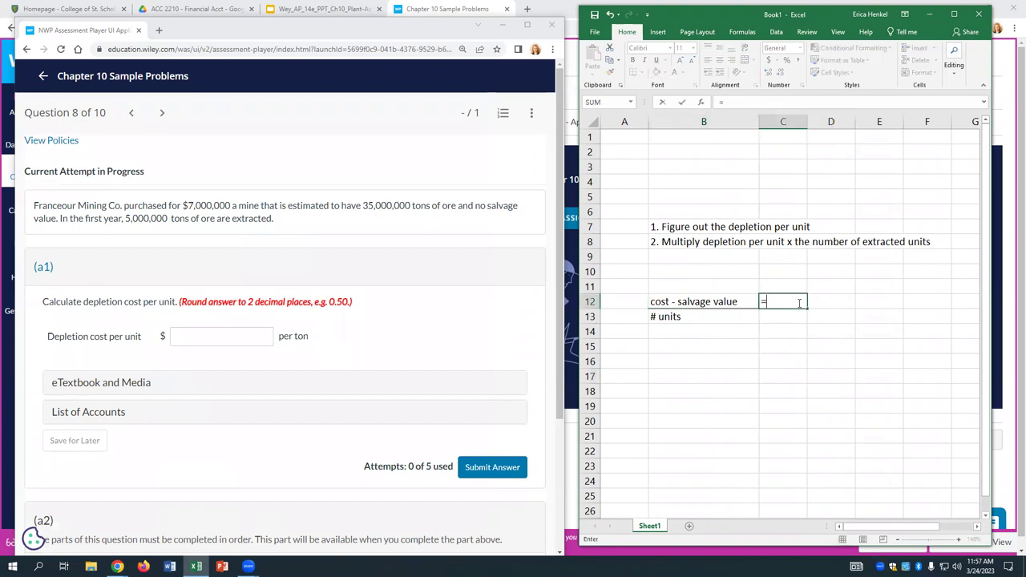
pyautogui.write('7000000/35000')
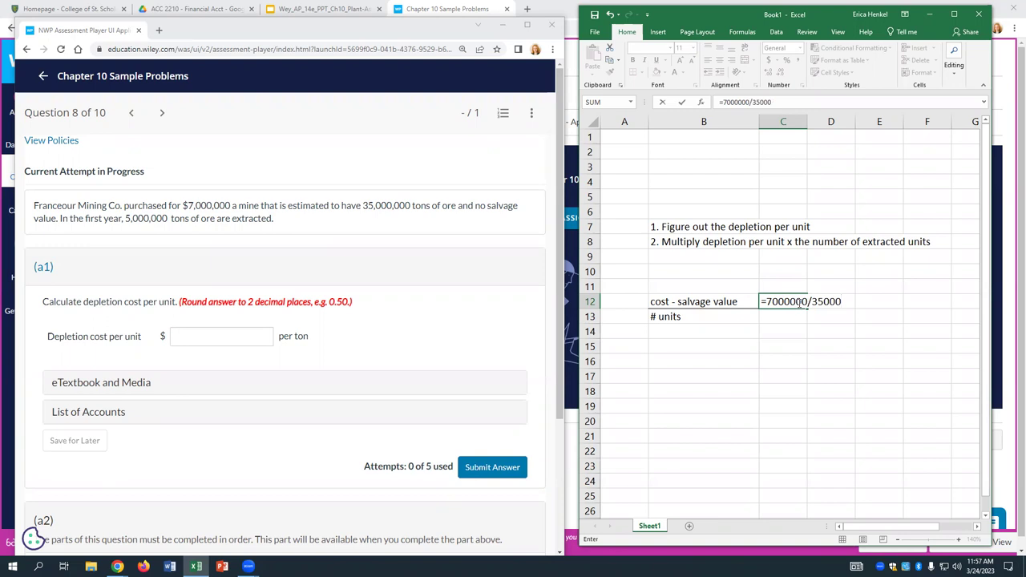
pyautogui.write('000')
pyautogui.press('Return')
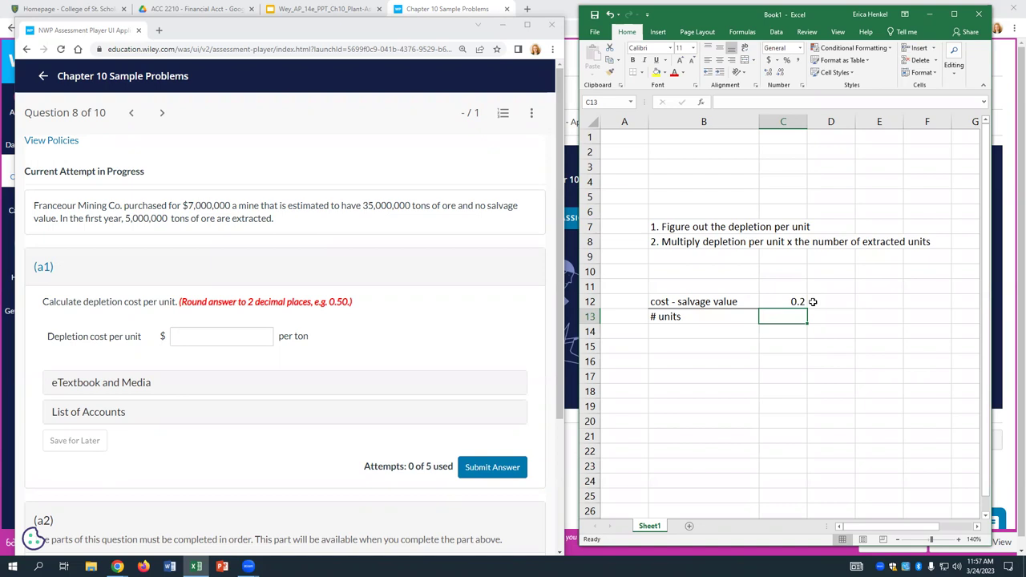
pyautogui.click(833, 301)
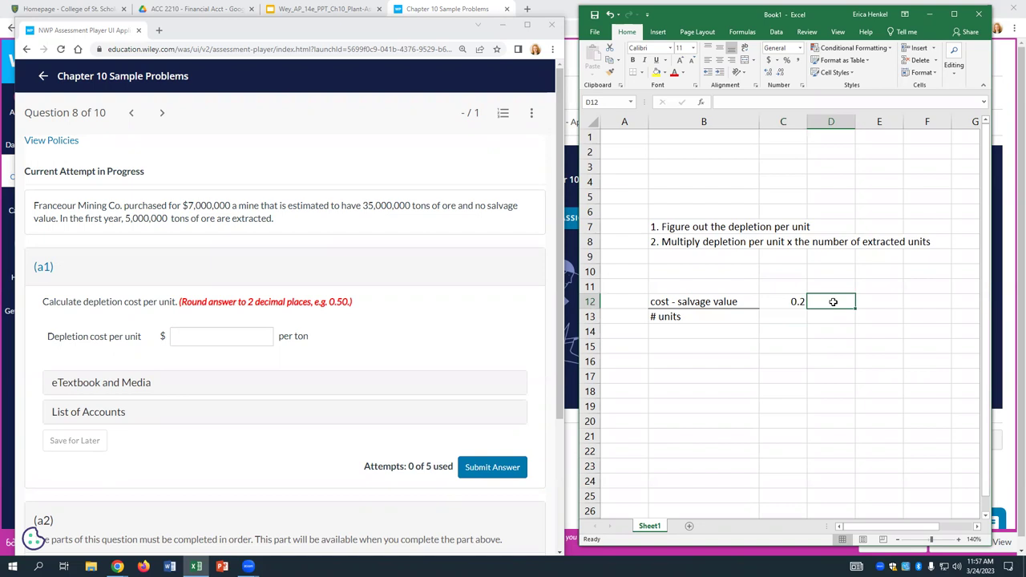
pyautogui.write('per ton')
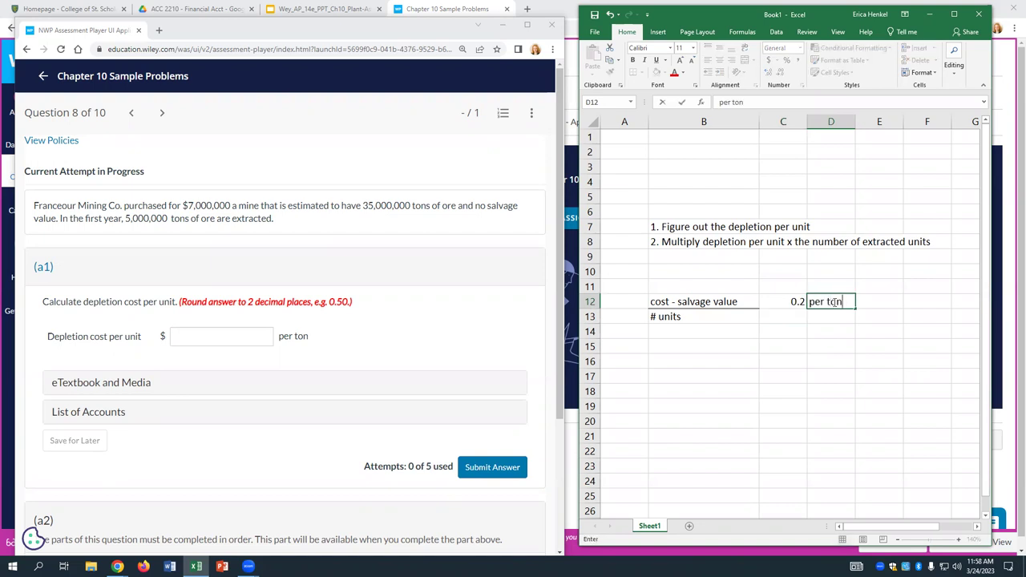
pyautogui.press('Return')
pyautogui.press('Return')
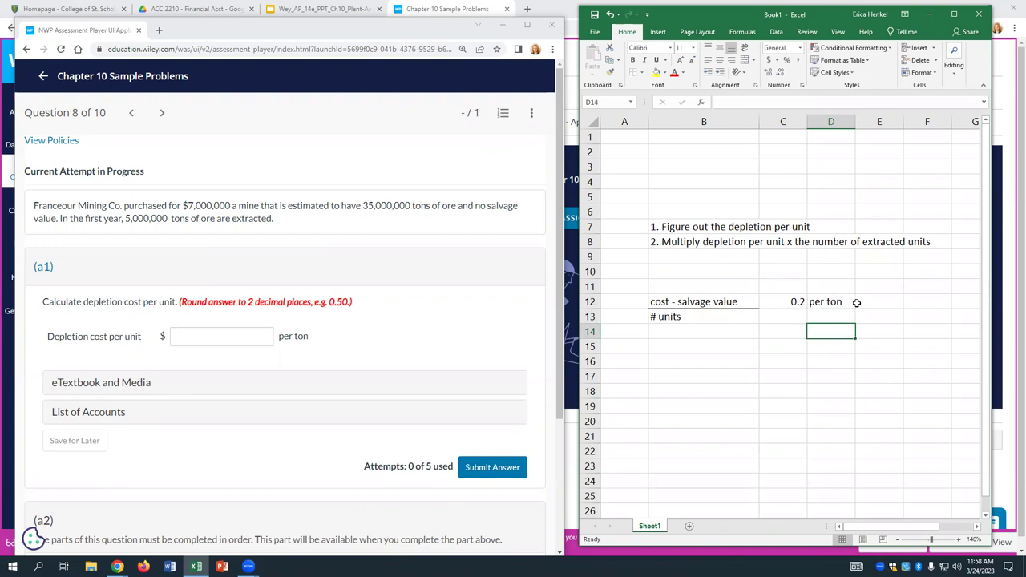
# - Submit .20 per ton as the depletion cost per unit for part (a1) of the browser question
pyautogui.click(698, 390)
pyautogui.click(683, 363)
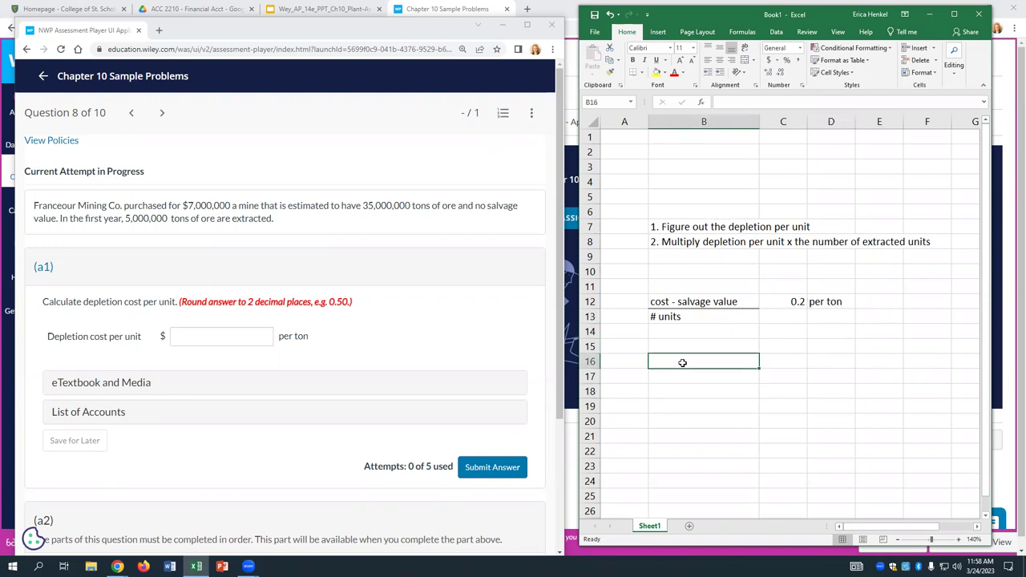
pyautogui.click(255, 339)
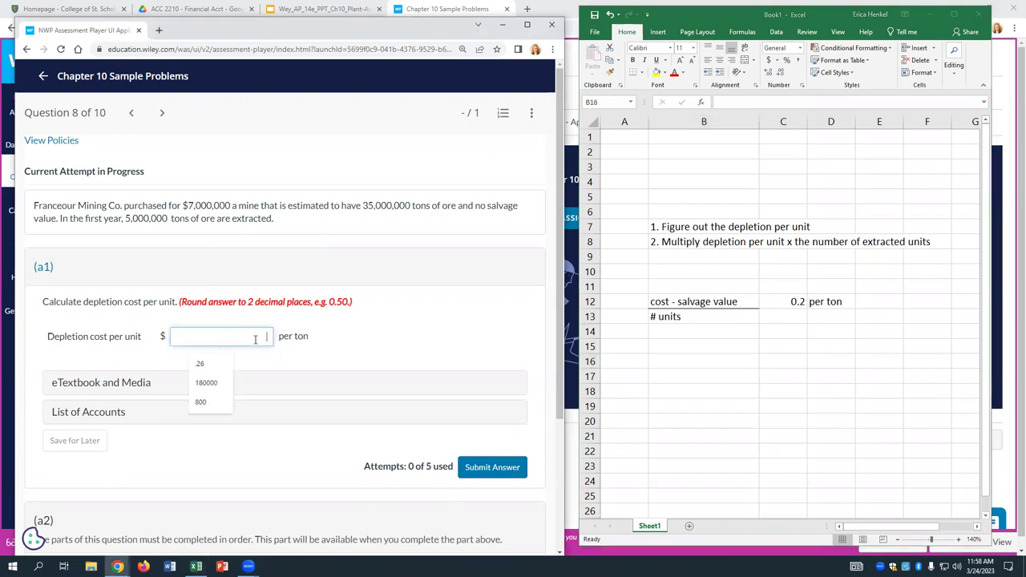
pyautogui.write('.20')
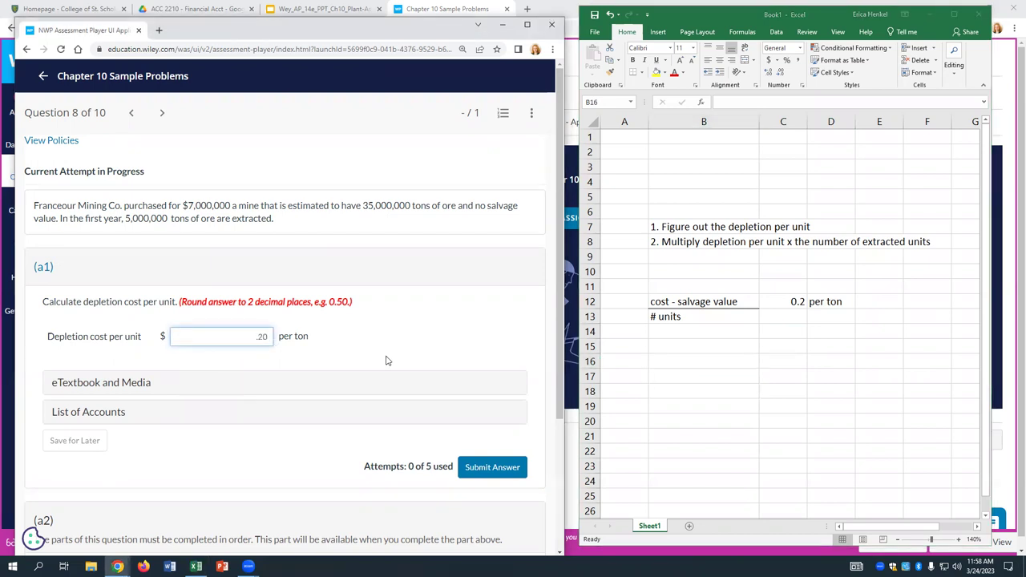
pyautogui.click(485, 466)
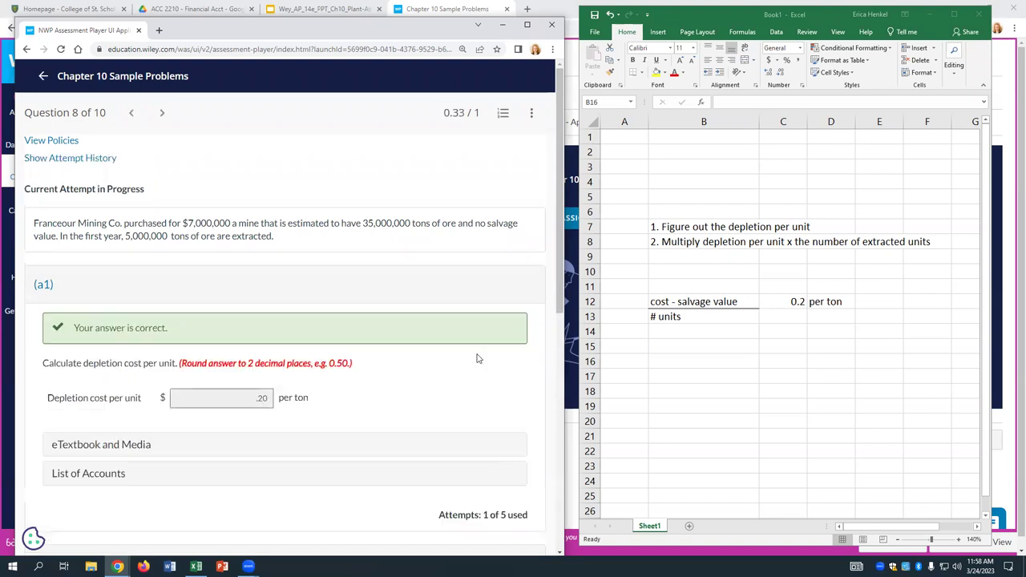
# - Check the requirements of part (a2), then enter "5 million tons extracted" in cell B15 of the Excel sheet
pyautogui.scroll(-2, 461, 344)
pyautogui.scroll(-2, 443, 322)
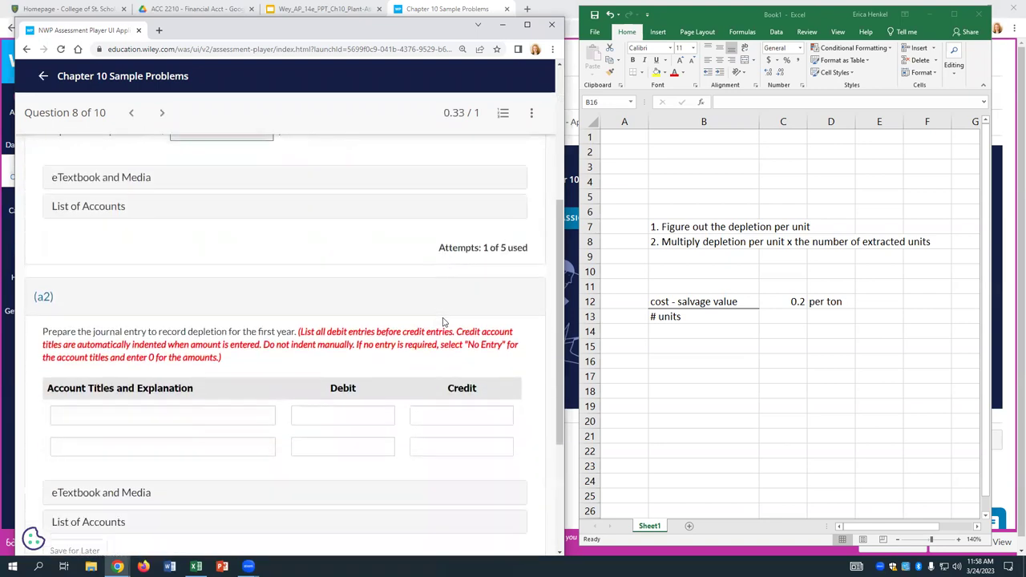
pyautogui.scroll(3, 541, 192)
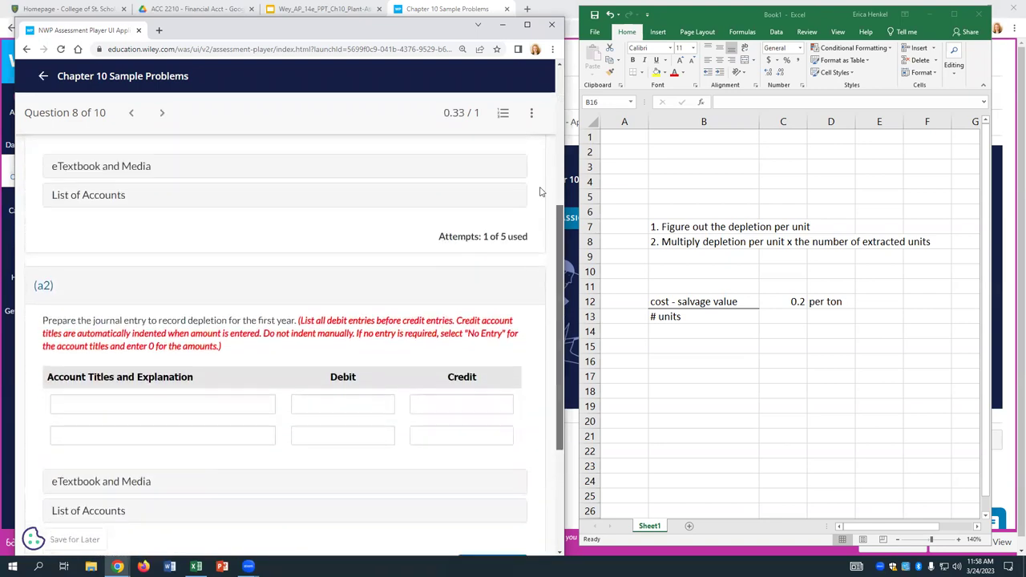
pyautogui.click(695, 364)
pyautogui.click(678, 346)
pyautogui.write('5 mi')
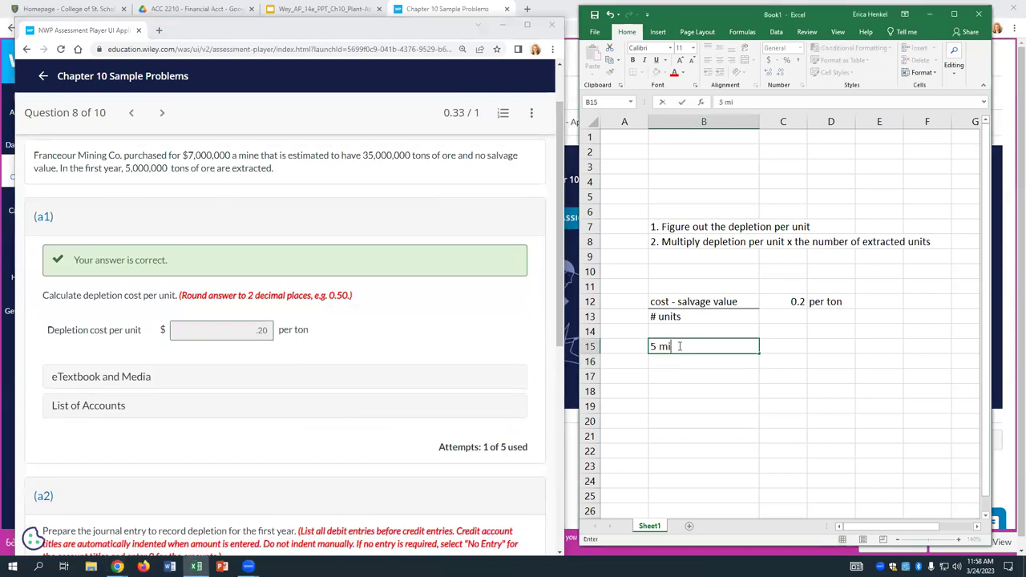
pyautogui.write('llion tons e')
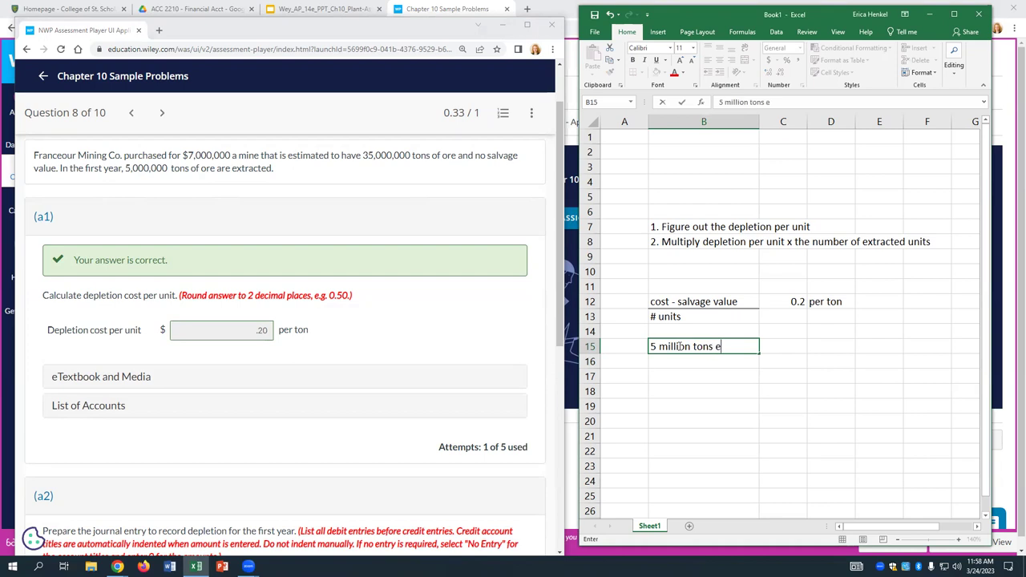
pyautogui.write('xtracted')
pyautogui.press('Return')
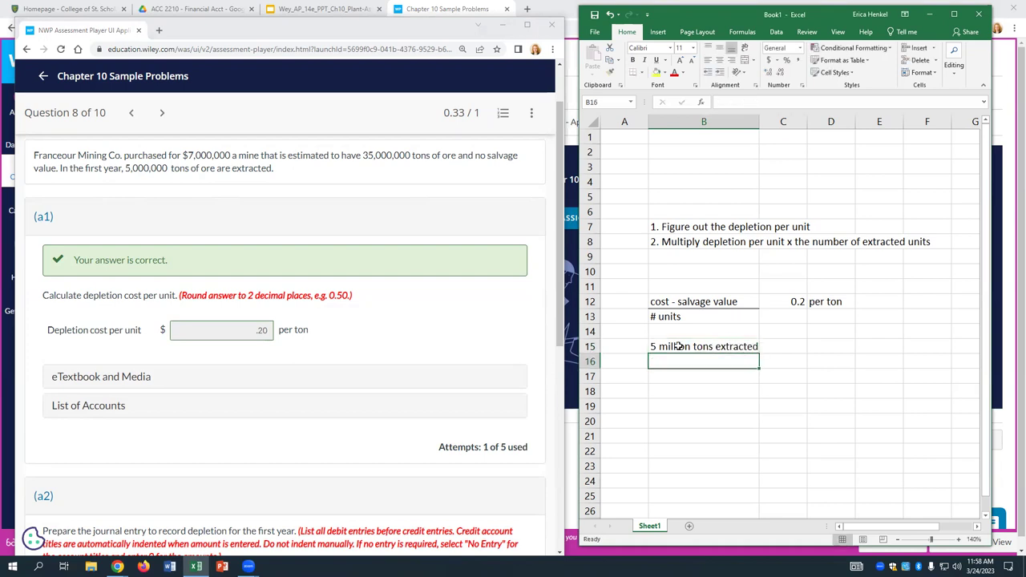
# - Calculate the first-year depletion in cell D15 with =5000000*.2
pyautogui.click(818, 348)
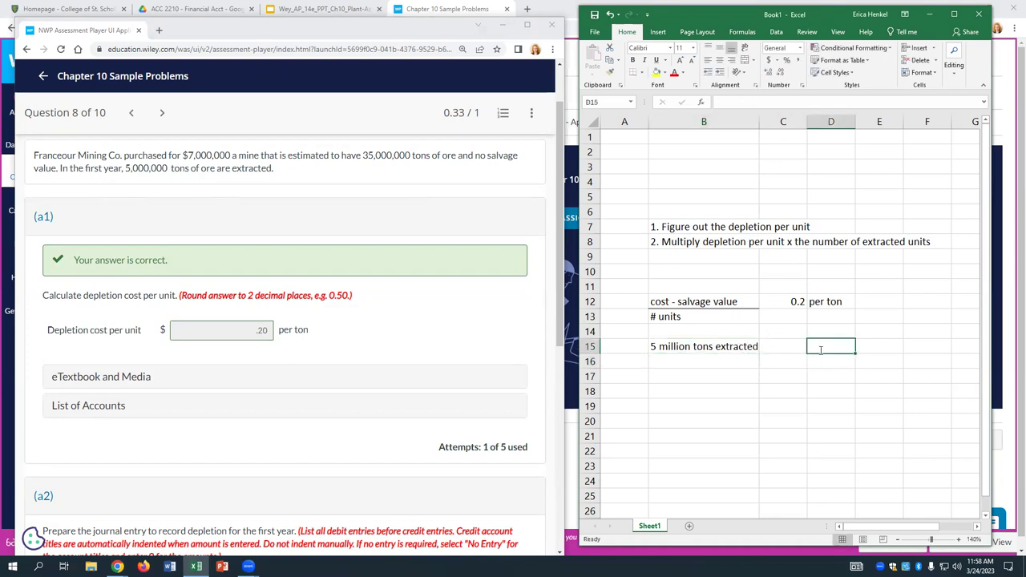
pyautogui.write('5')
pyautogui.press('BackSpace')
pyautogui.write('=5000000*.2')
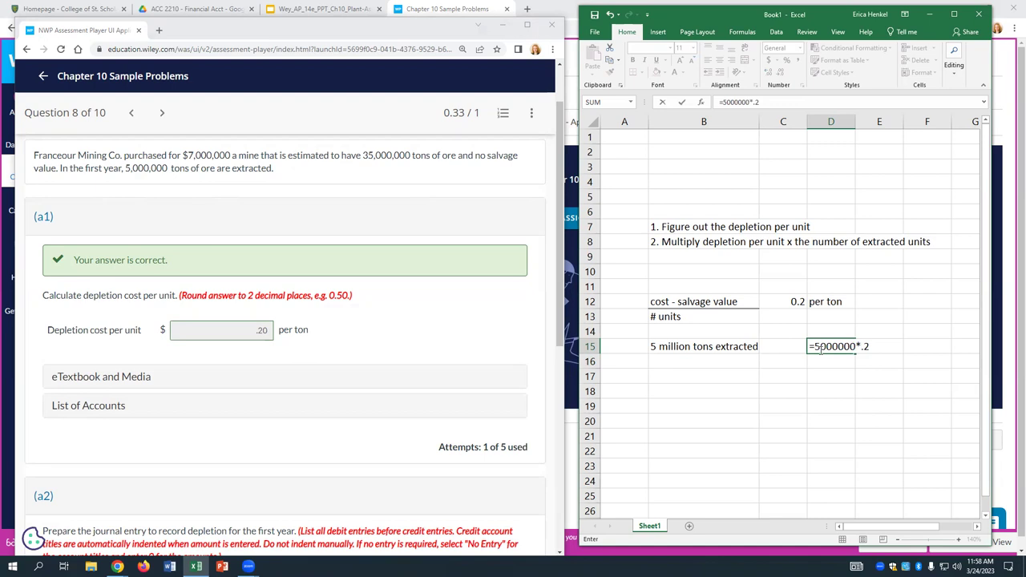
pyautogui.press('Return')
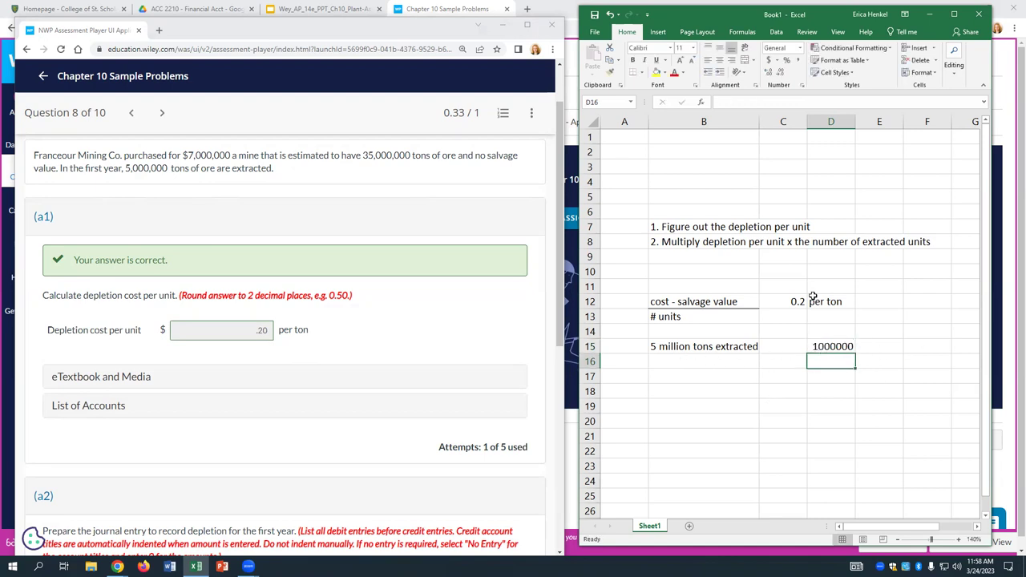
pyautogui.click(829, 350)
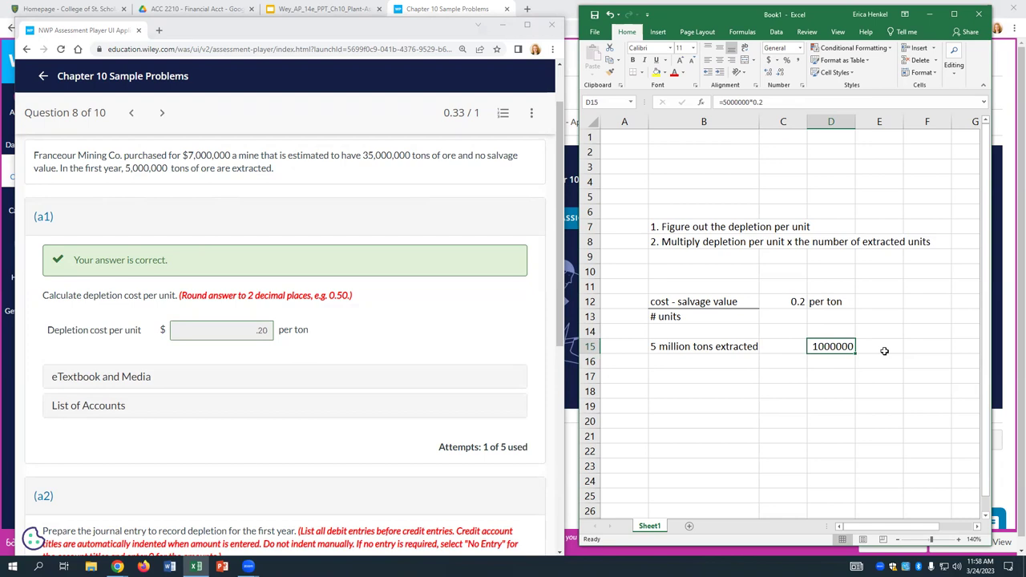
# - Choose Inventory as the first account title in the part (a2) journal entry of the browser question
pyautogui.scroll(-2, 416, 341)
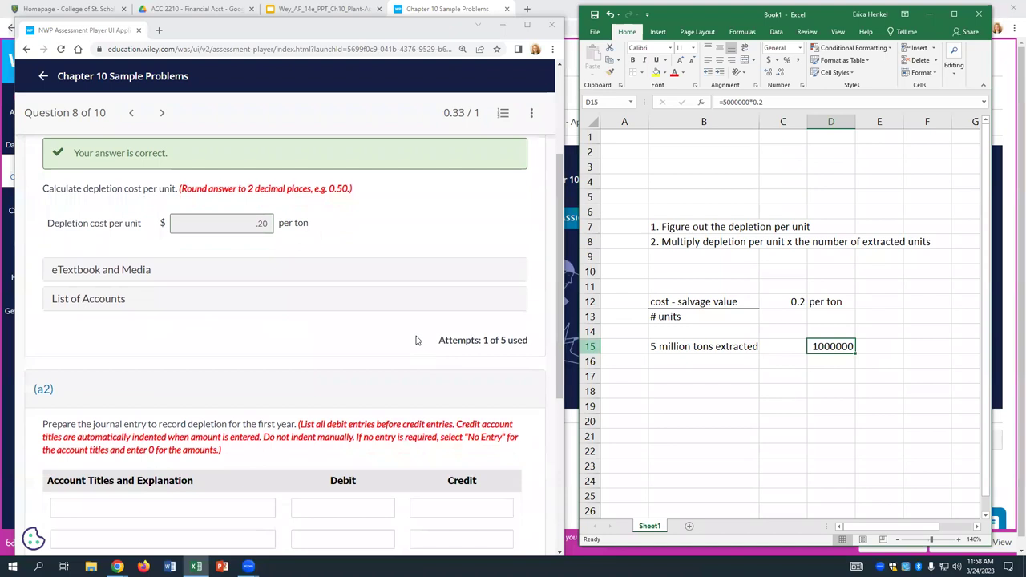
pyautogui.click(238, 453)
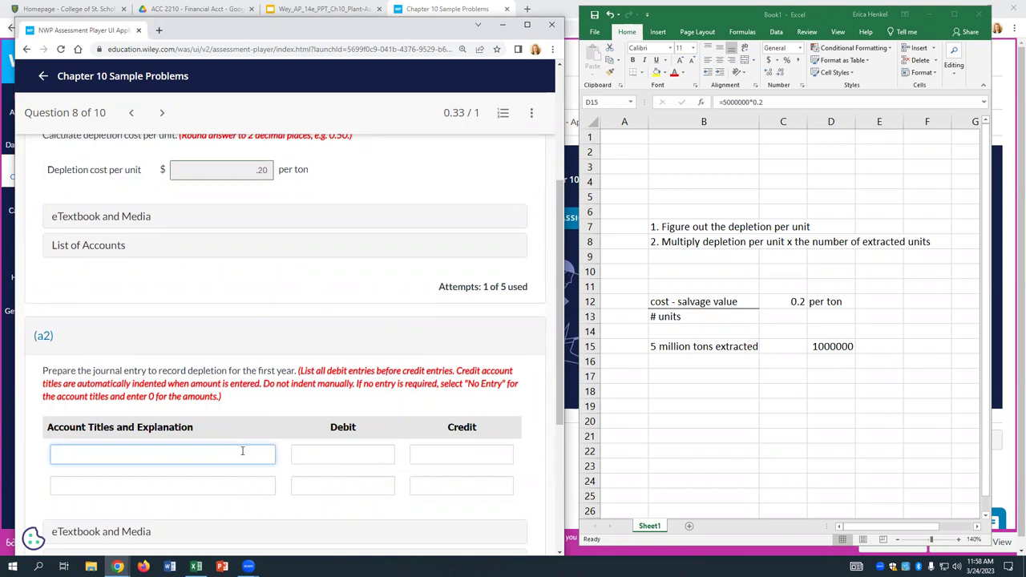
pyautogui.write('inve')
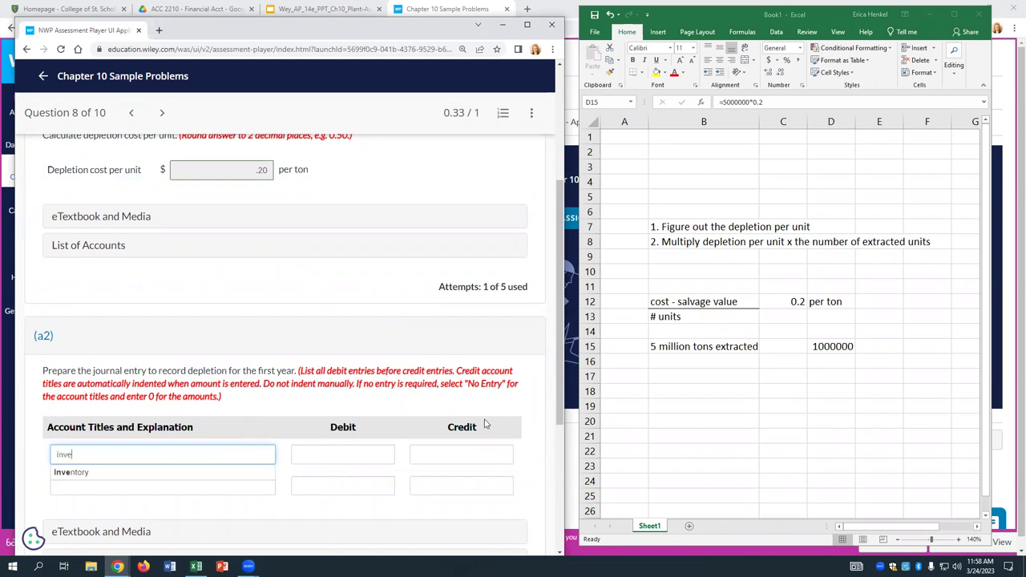
pyautogui.click(81, 475)
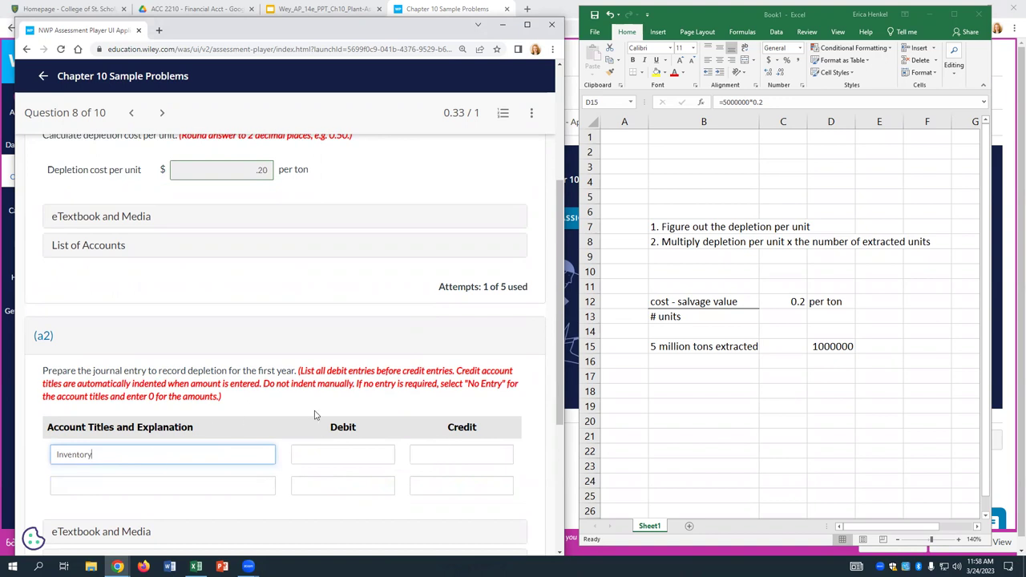
pyautogui.scroll(2, 454, 82)
pyautogui.click(451, 14)
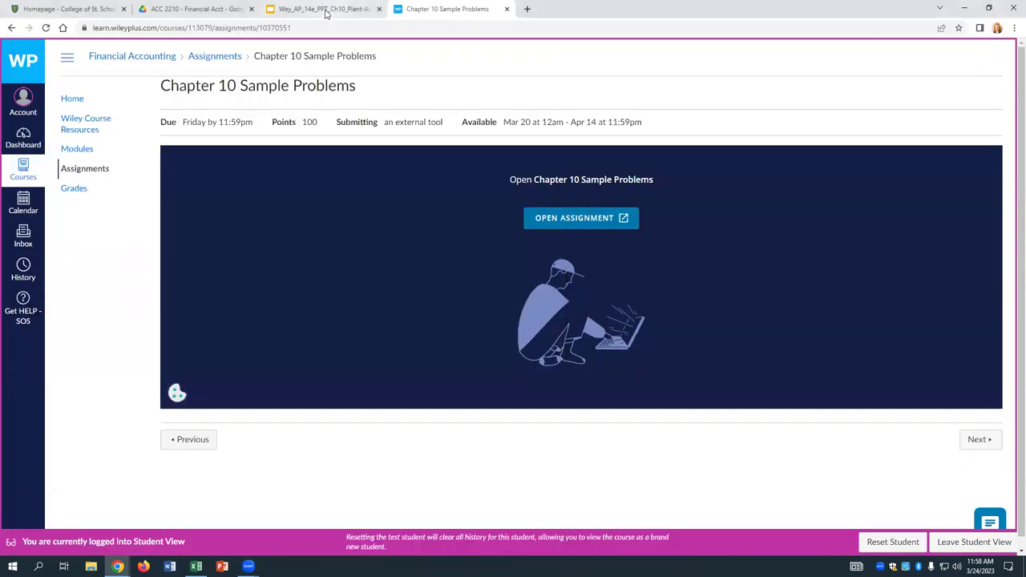
pyautogui.click(326, 13)
pyautogui.click(433, 10)
pyautogui.hotkey('alt', 'Tab')
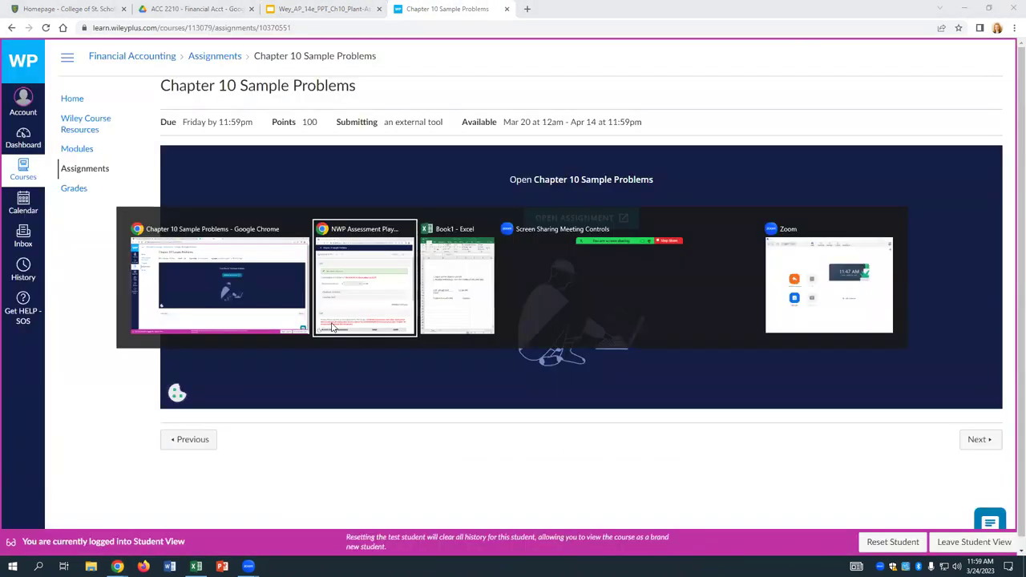
pyautogui.hotkey('alt', 'Tab')
pyautogui.press('Tab')
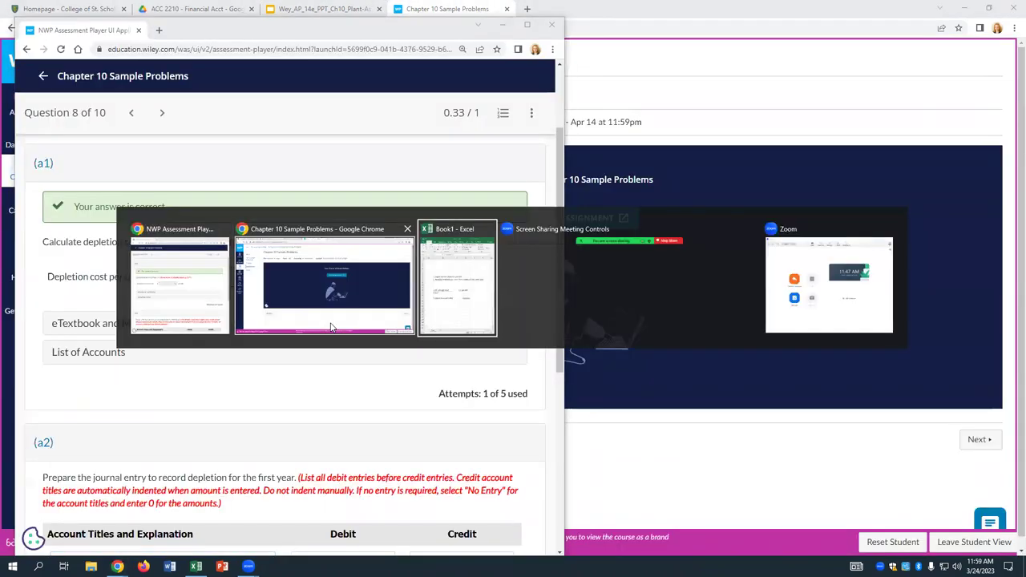
# - Enter 1000000 as the Inventory debit in the part (a2) journal entry
pyautogui.scroll(-5, 327, 364)
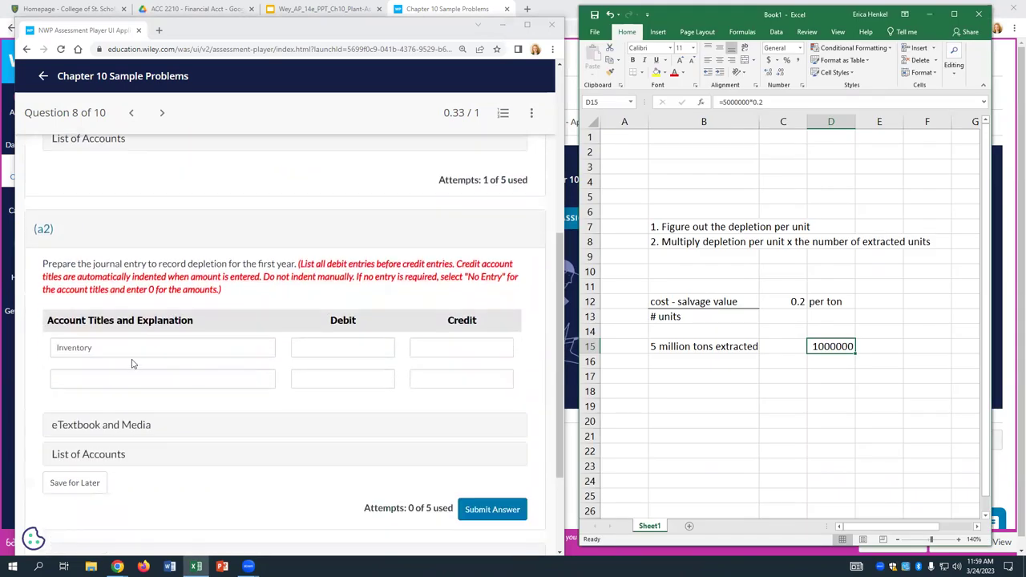
pyautogui.click(126, 350)
pyautogui.click(352, 347)
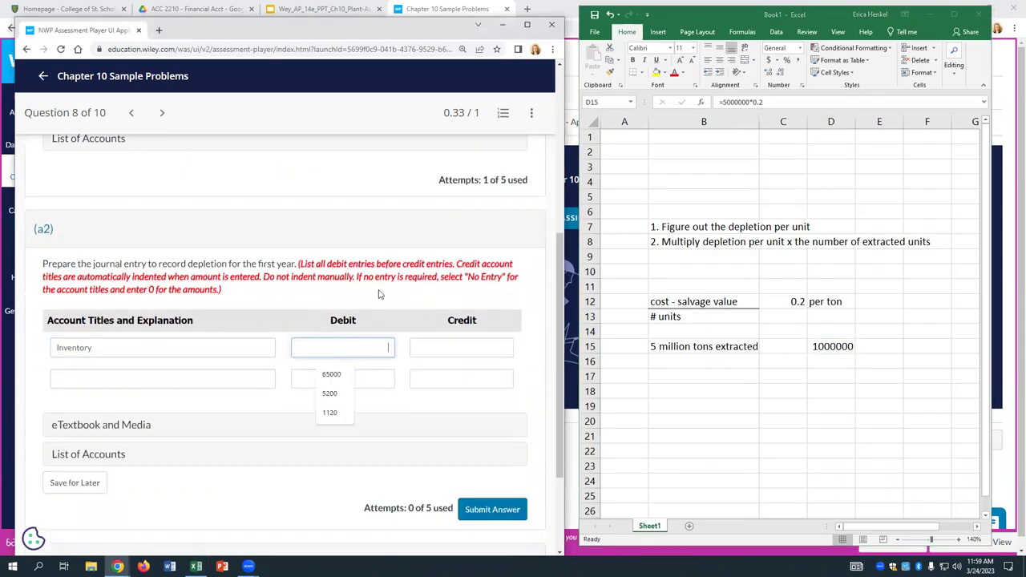
pyautogui.write('1000000')
pyautogui.press('Tab')
# - Credit Accumulated Depletion for 1000000 on the second line and submit the part (a2) journal entry
pyautogui.click(185, 380)
pyautogui.write('accumul')
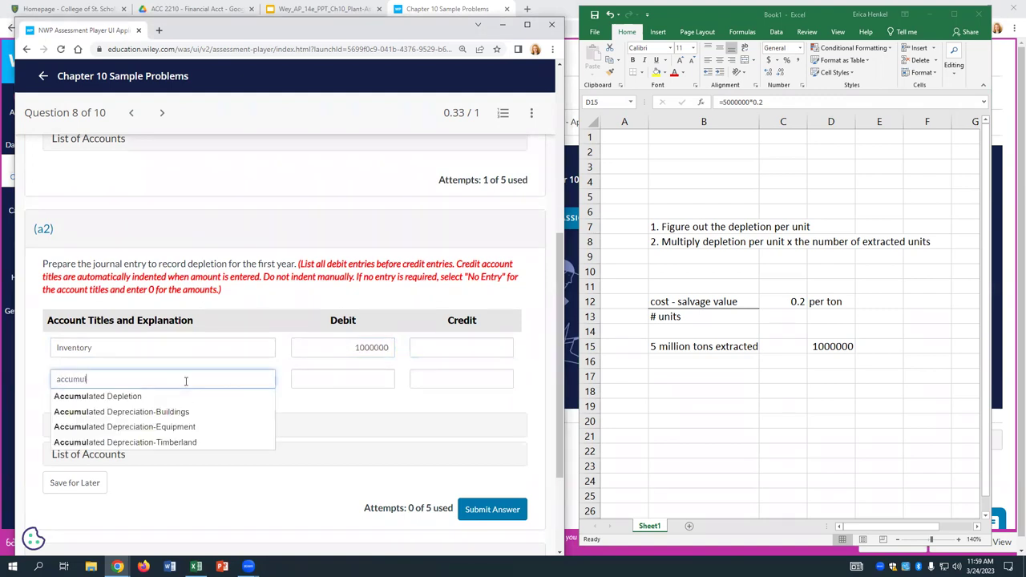
pyautogui.click(118, 397)
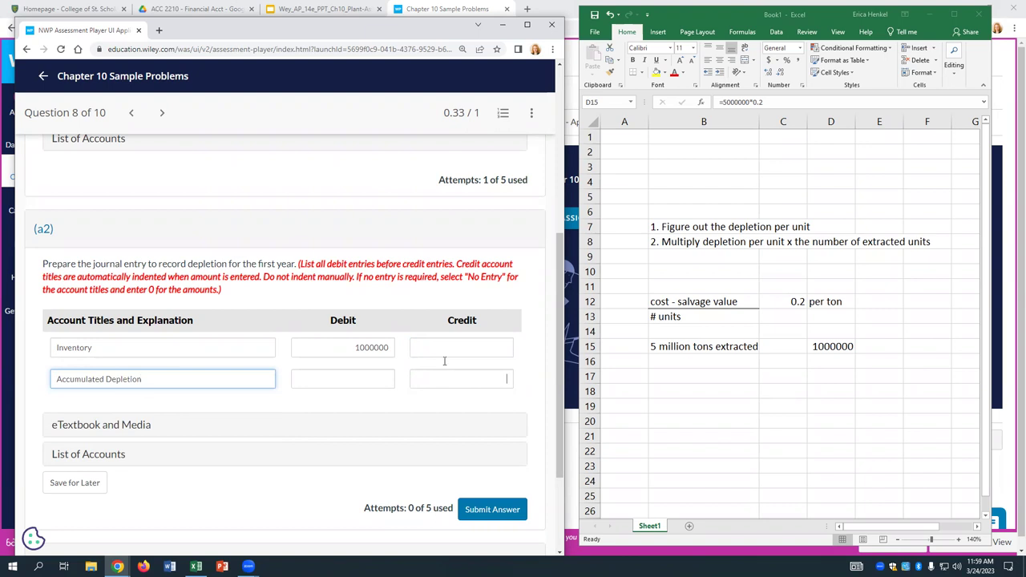
pyautogui.write('1000000')
pyautogui.press('Tab')
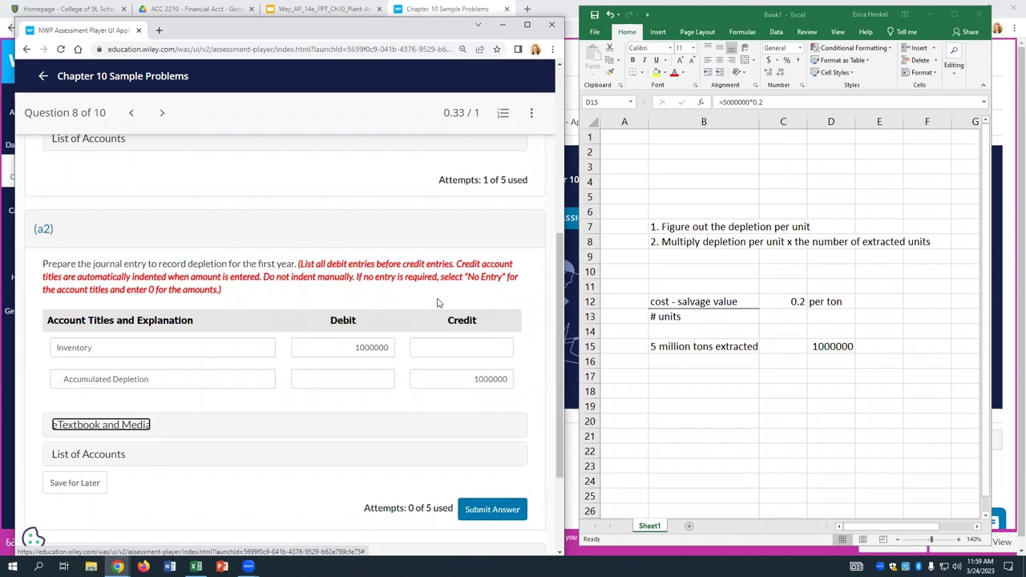
pyautogui.click(474, 512)
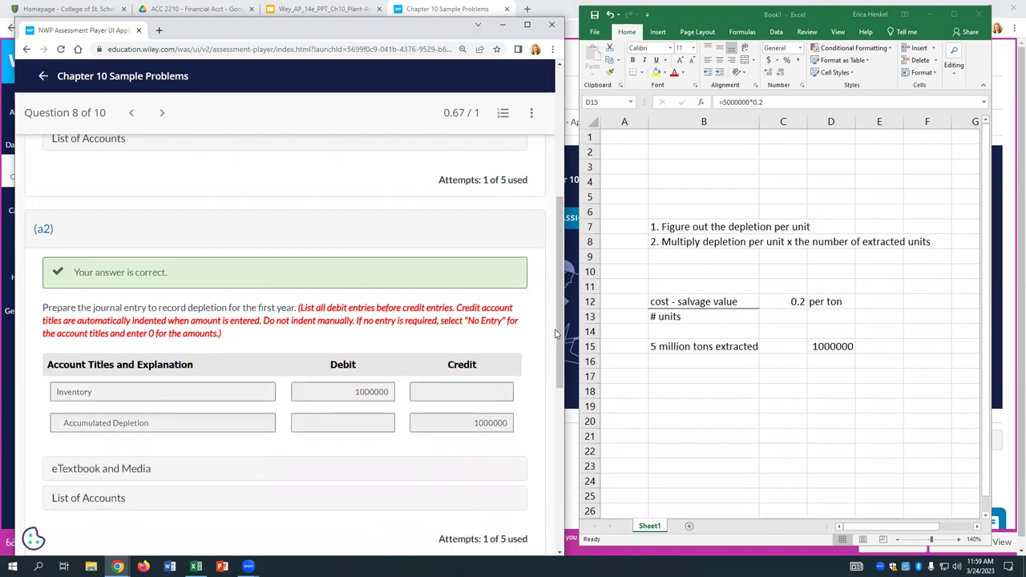
# - Choose Coal Mine as the asset on the first line of the part (b) partial balance sheet
pyautogui.scroll(-1, 559, 361)
pyautogui.moveTo(559, 361); pyautogui.dragTo(559, 395)
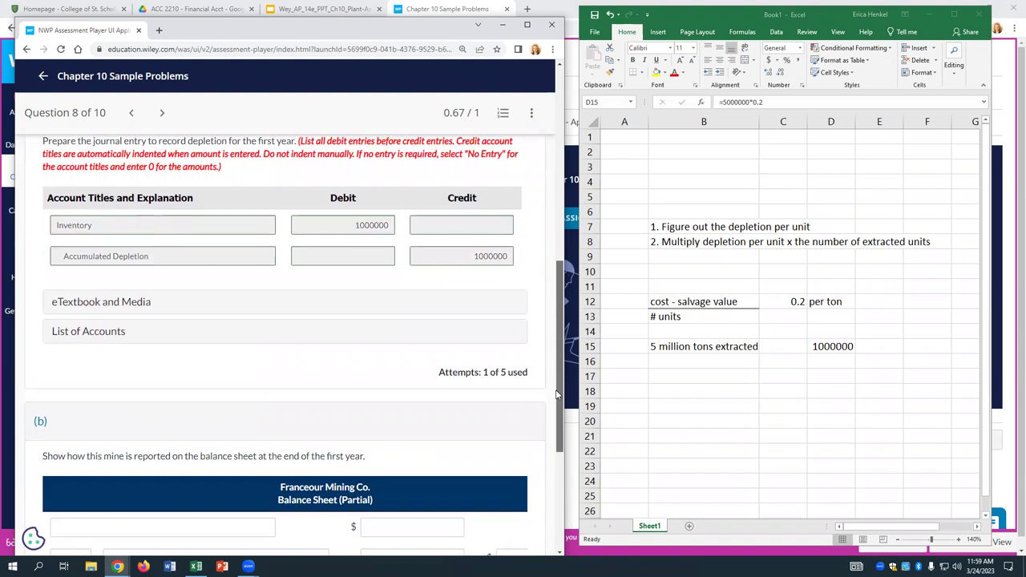
pyautogui.scroll(-2, 558, 394)
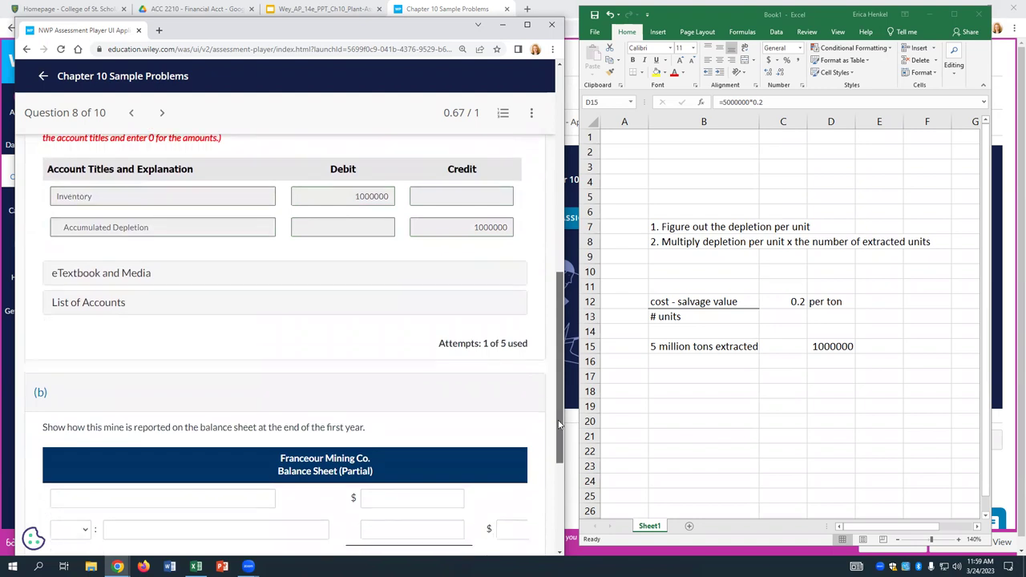
pyautogui.click(229, 345)
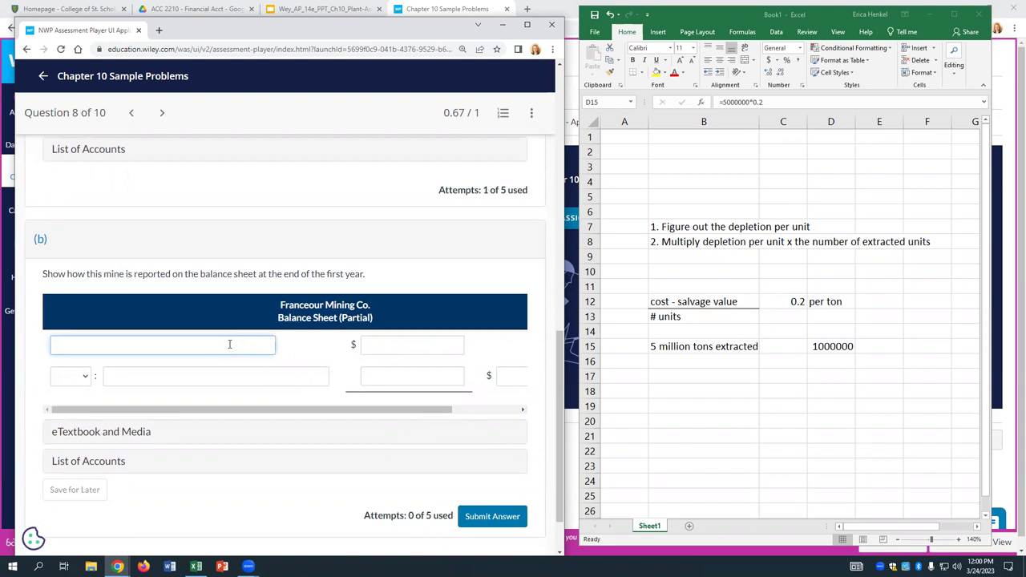
pyautogui.write('mine')
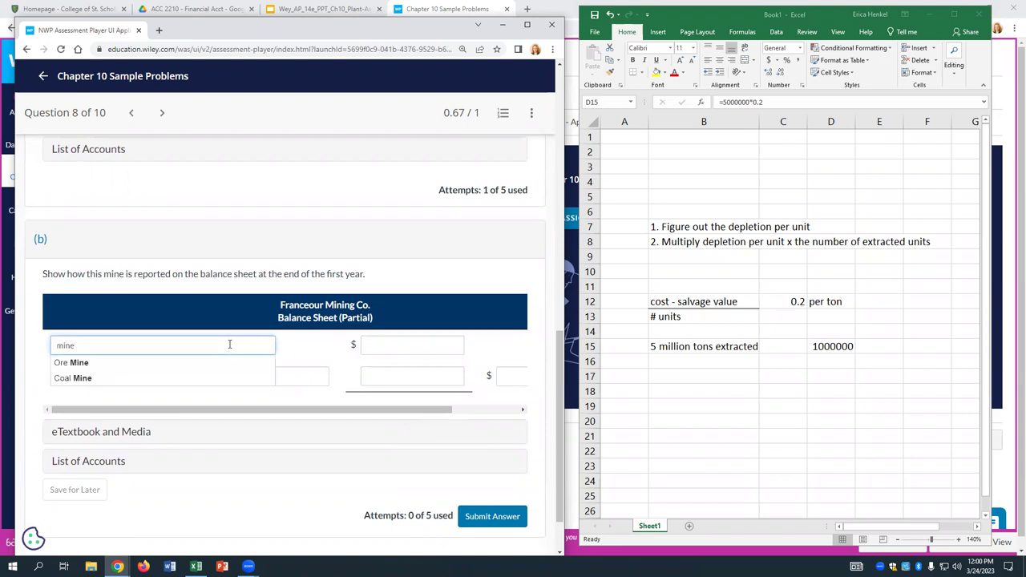
pyautogui.click(79, 383)
# - Recheck the problem statement for the type of mine and change the first balance sheet line to Ore Mine
pyautogui.scroll(8, 538, 313)
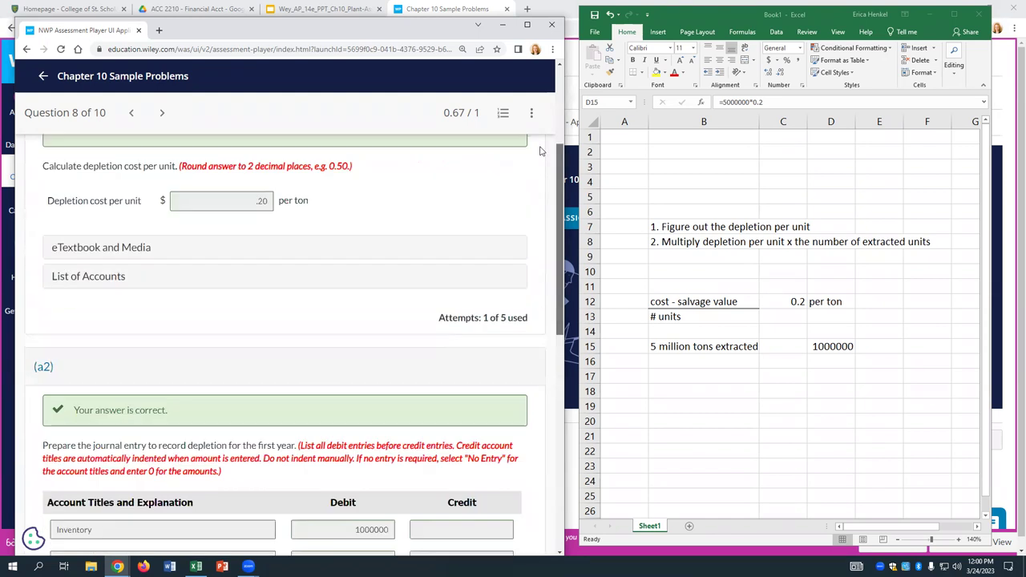
pyautogui.scroll(2, 541, 151)
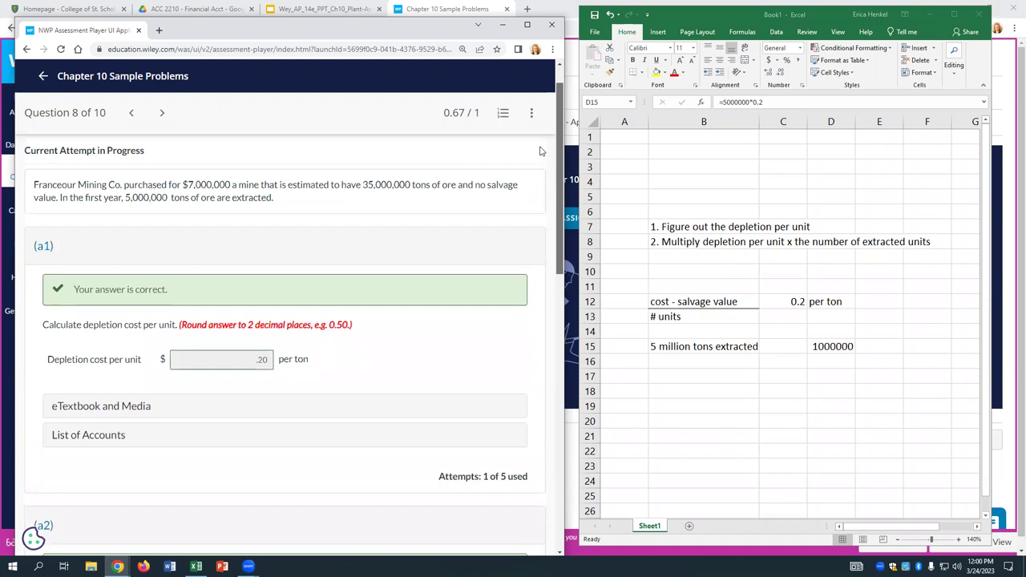
pyautogui.scroll(-6, 540, 151)
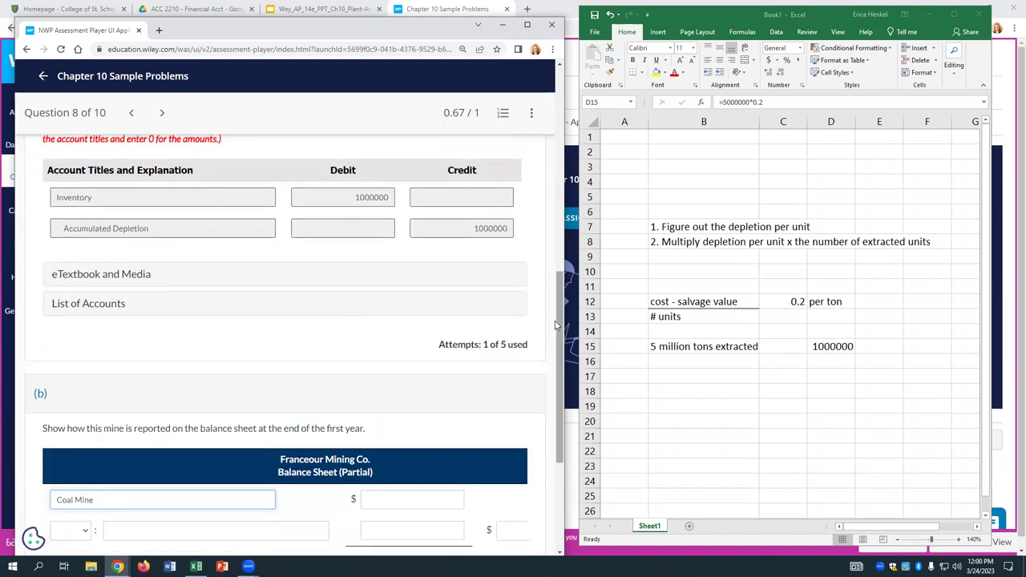
pyautogui.scroll(-2, 556, 324)
pyautogui.moveTo(103, 377); pyautogui.dragTo(30, 383)
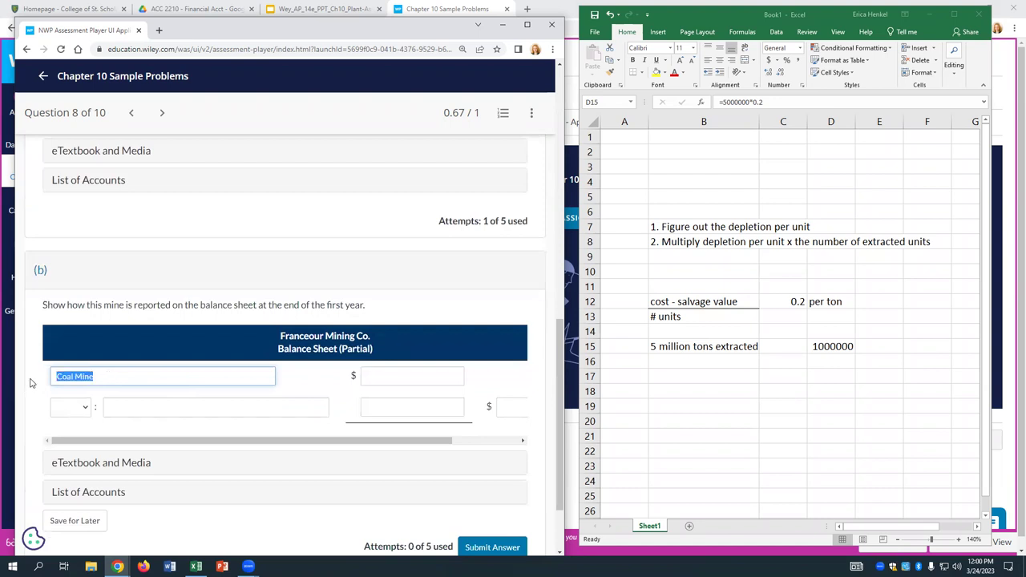
pyautogui.write('ore')
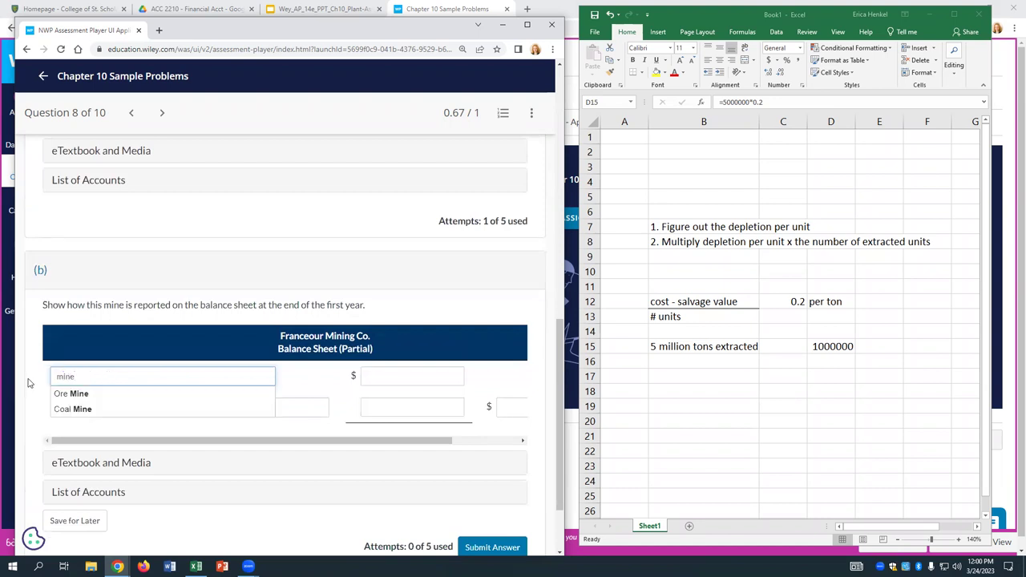
pyautogui.click(80, 393)
# - Check the cost in the Excel formula in C12 and enter 7000000 as the Ore Mine amount in part (b)
pyautogui.click(417, 377)
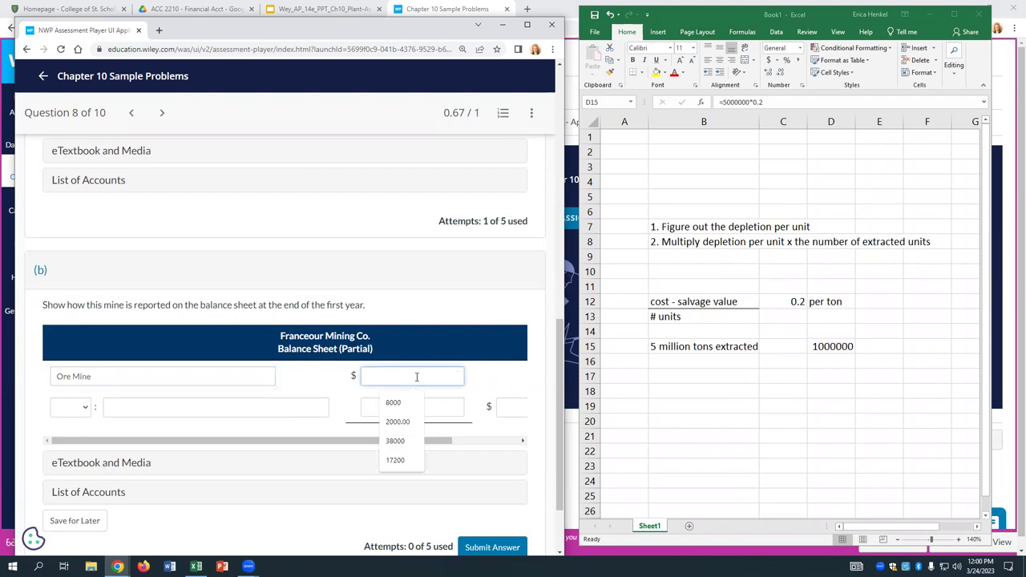
pyautogui.write('50')
pyautogui.click(790, 298)
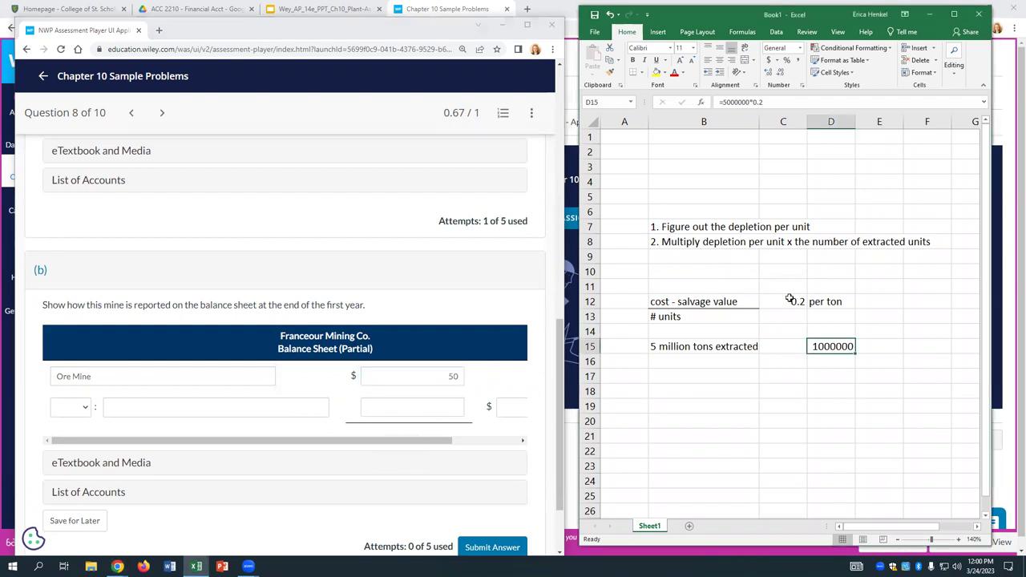
pyautogui.click(790, 298)
pyautogui.click(437, 376)
pyautogui.moveTo(437, 376); pyautogui.dragTo(469, 383)
pyautogui.write('7000000')
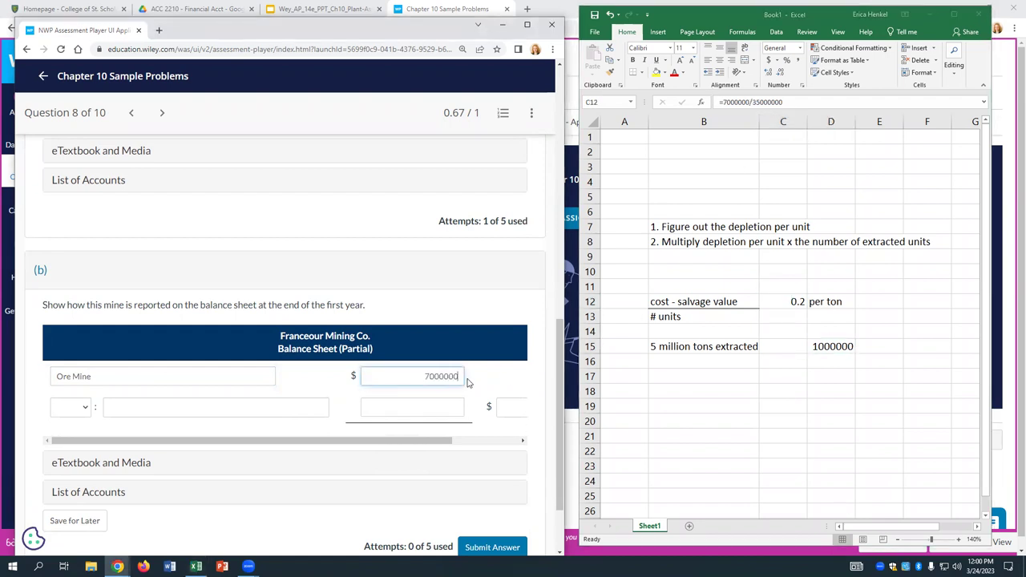
pyautogui.press('Tab')
# - Fill in the second balance sheet line as Less: Accumulated Depletion with an amount of -1000000
pyautogui.click(84, 409)
pyautogui.click(66, 444)
pyautogui.click(122, 407)
pyautogui.write('accm')
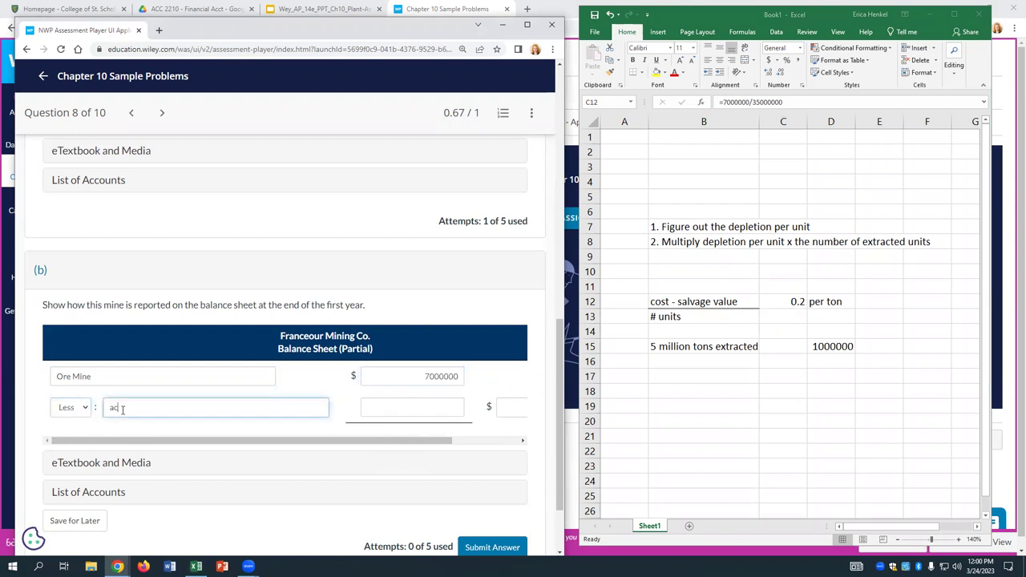
pyautogui.press('BackSpace')
pyautogui.write('um')
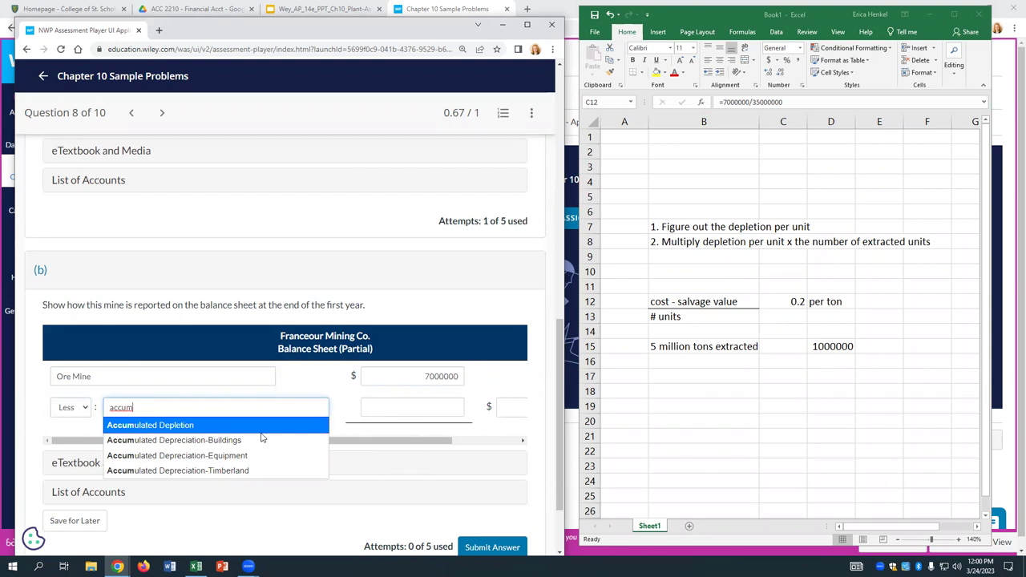
pyautogui.click(144, 425)
pyautogui.click(428, 410)
pyautogui.write('-1')
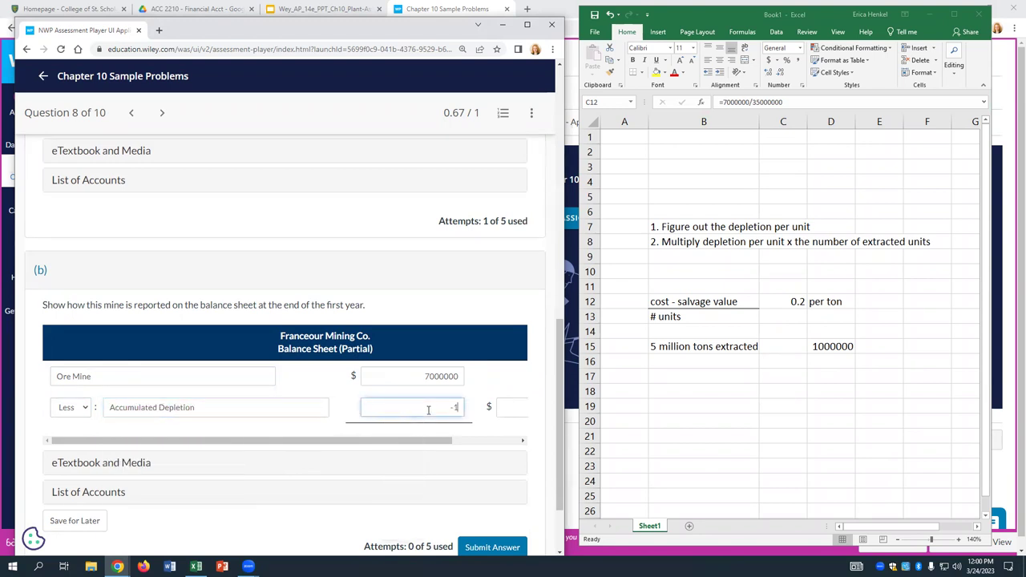
pyautogui.write('000000')
pyautogui.press('Tab')
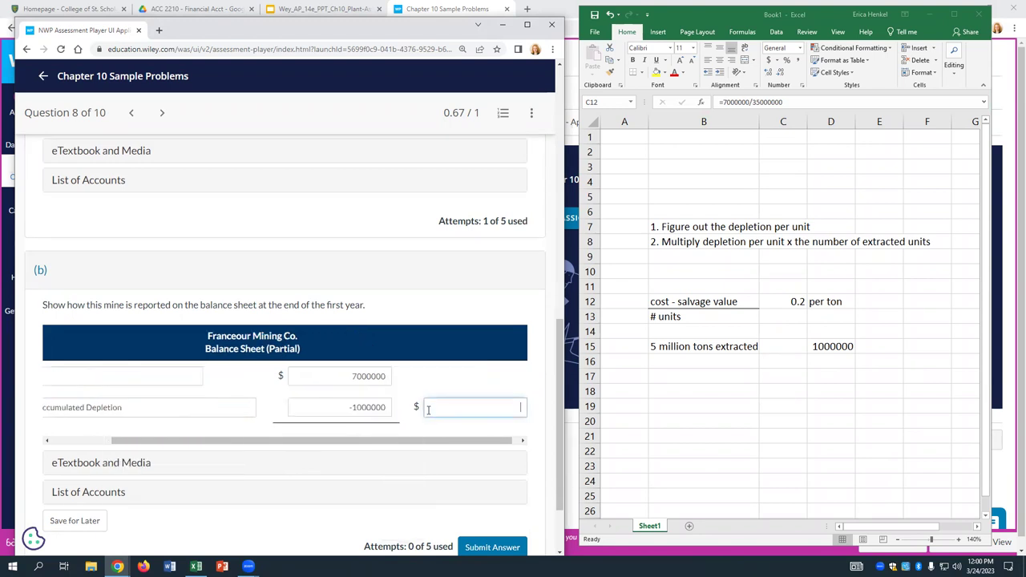
# - Enter 6000000 as the mine's net value, submit part (b), and widen the browser window
pyautogui.write('6000000')
pyautogui.press('Tab')
pyautogui.scroll(-2, 481, 449)
pyautogui.click(481, 452)
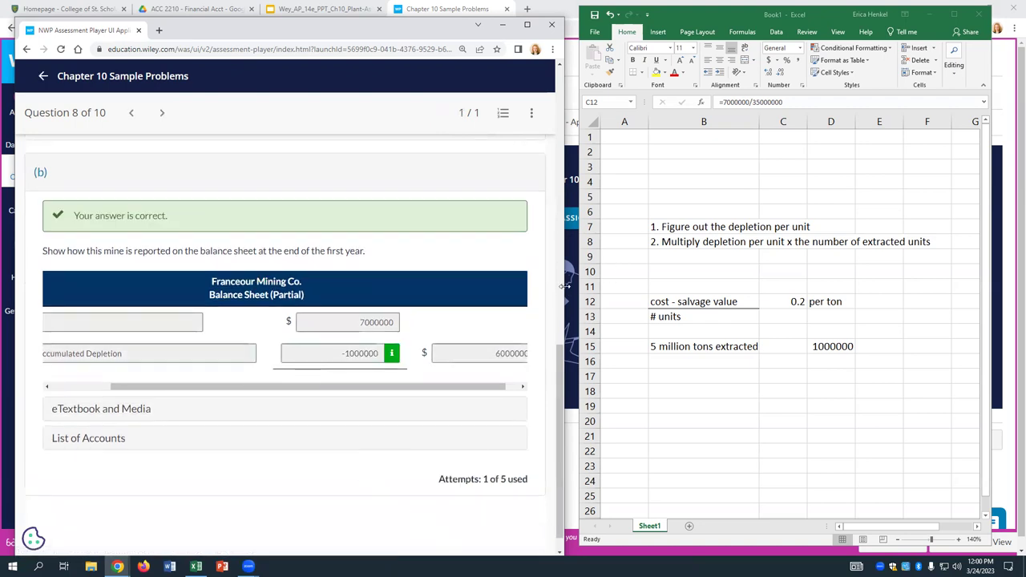
pyautogui.moveTo(565, 286); pyautogui.dragTo(750, 291)
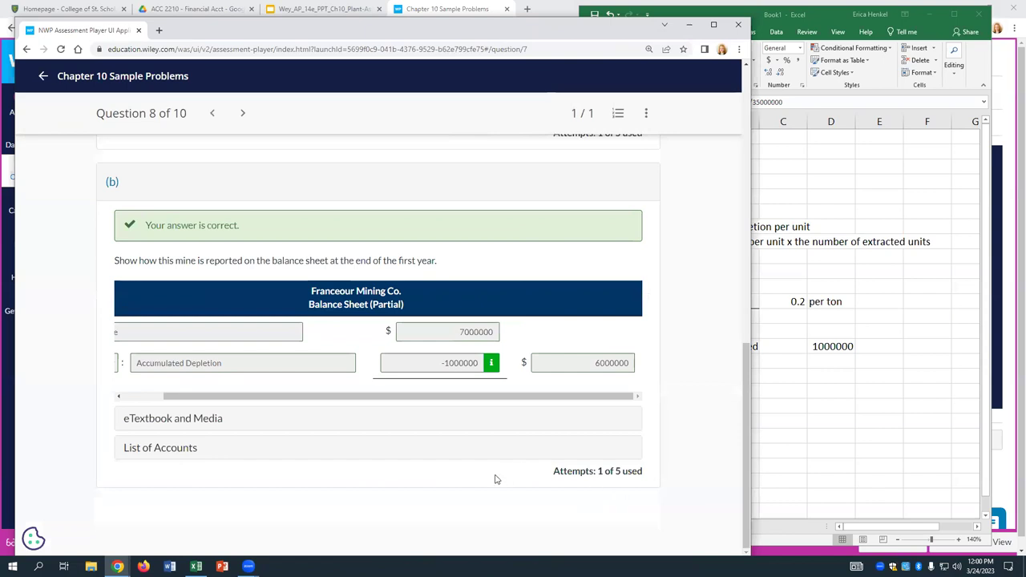
# - Review the submitted partial balance sheet and narrow the assessment browser window to uncover the whole Excel worksheet
pyautogui.moveTo(229, 398); pyautogui.dragTo(189, 399)
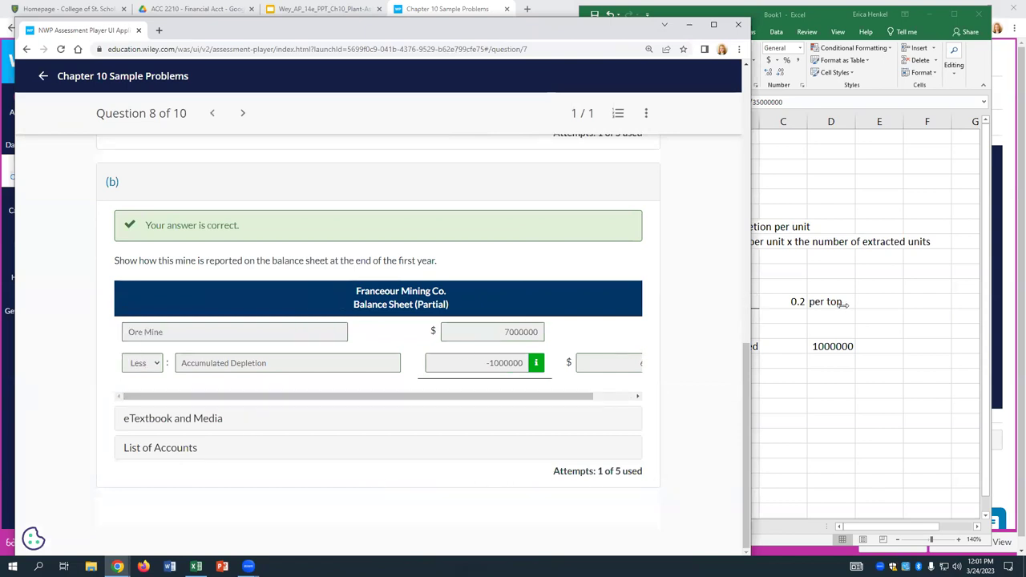
pyautogui.moveTo(842, 304); pyautogui.dragTo(837, 304)
pyautogui.moveTo(415, 397); pyautogui.dragTo(395, 418)
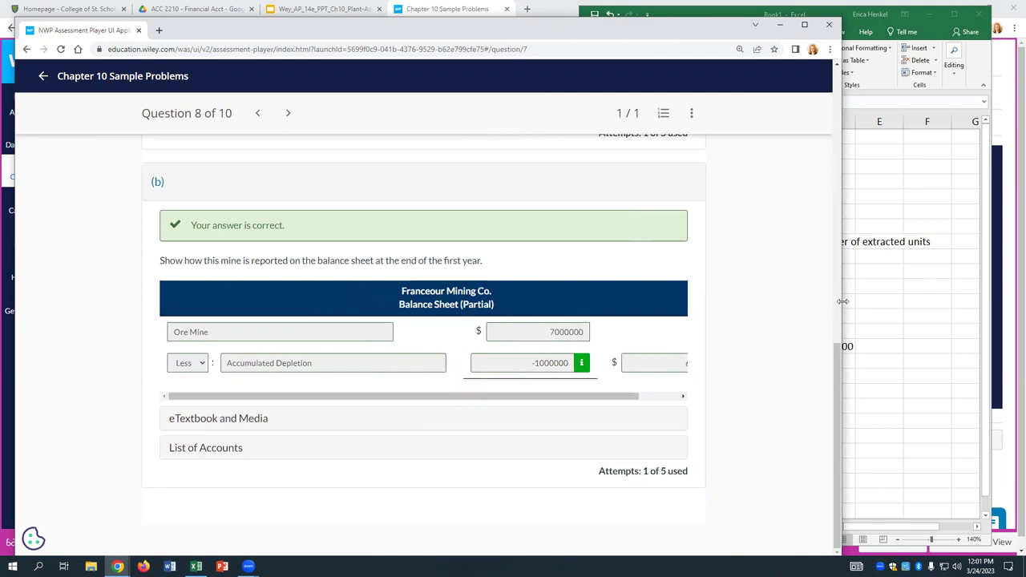
pyautogui.moveTo(843, 301); pyautogui.dragTo(579, 326)
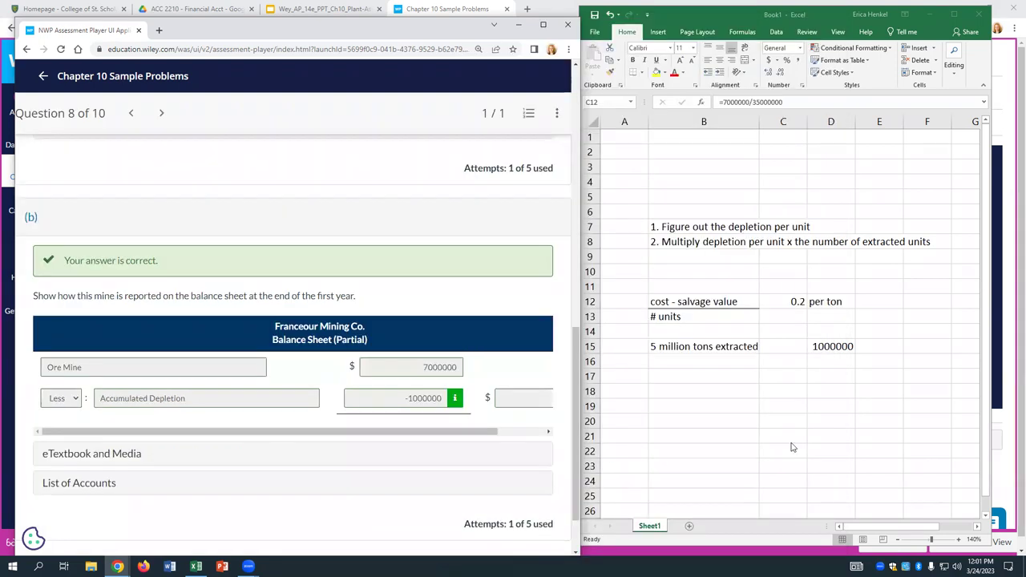
# - Switch to the Chapter 10 presentation in Google Slides and start the slideshow from slide 53, Intangible Assets
pyautogui.click(325, 9)
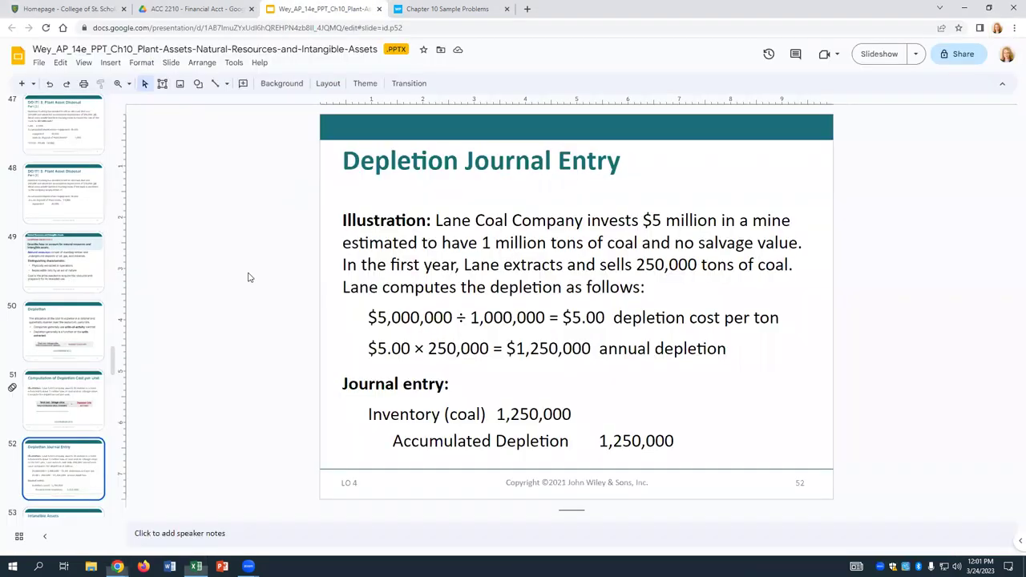
pyautogui.scroll(-1, 35, 343)
pyautogui.scroll(-1, 35, 343)
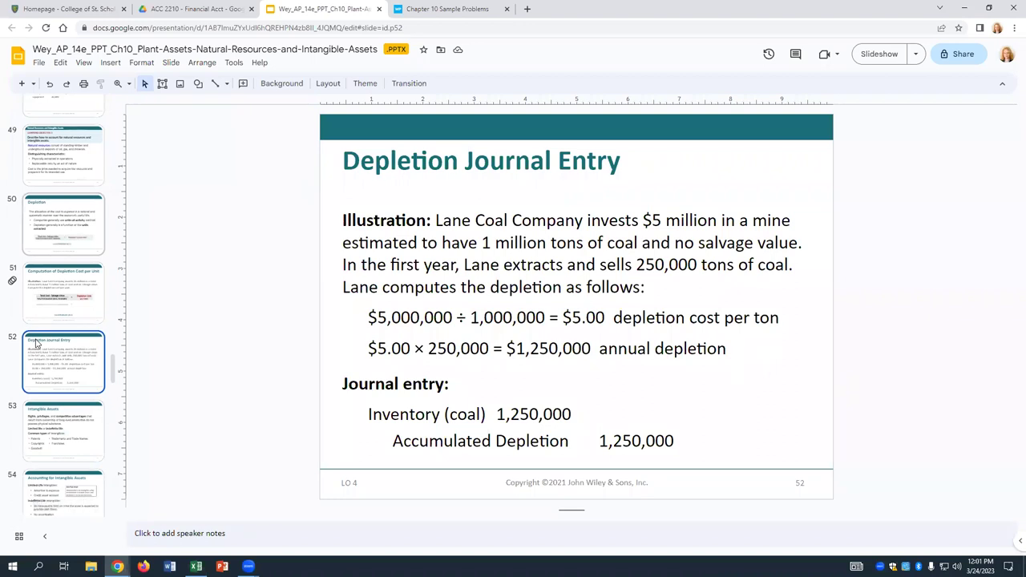
pyautogui.scroll(-1, 47, 335)
pyautogui.click(47, 335)
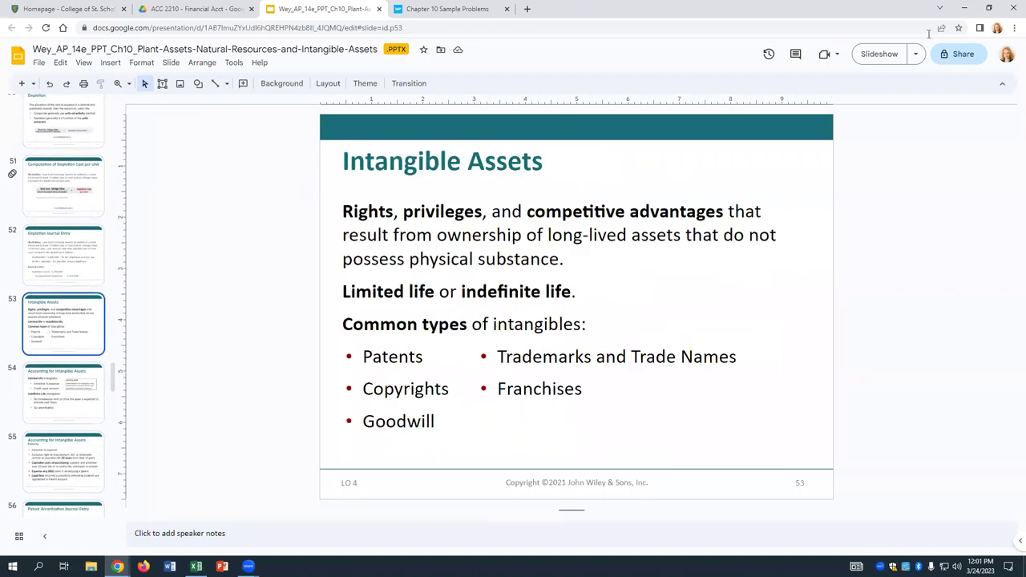
pyautogui.click(878, 54)
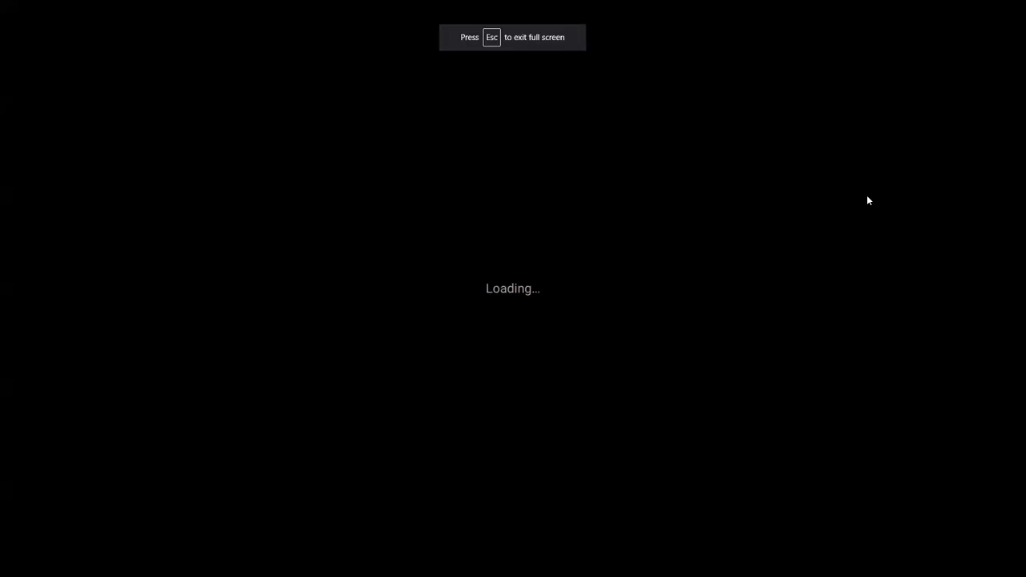
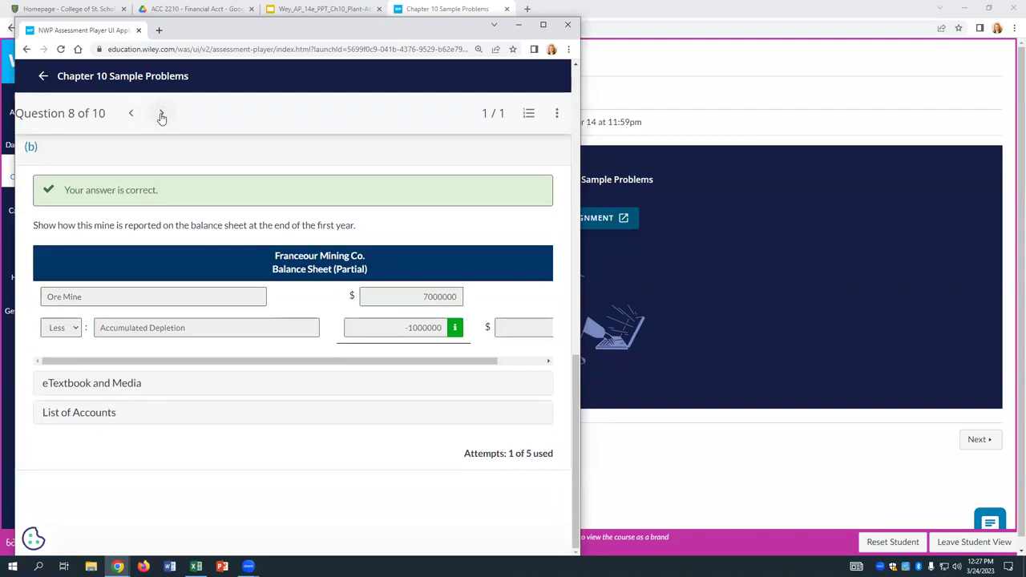
# - Move on to Question 9 and clear the old depletion notes and calculations from B7:E17 in the Excel worksheet
pyautogui.hotkey('alt', 'Tab')
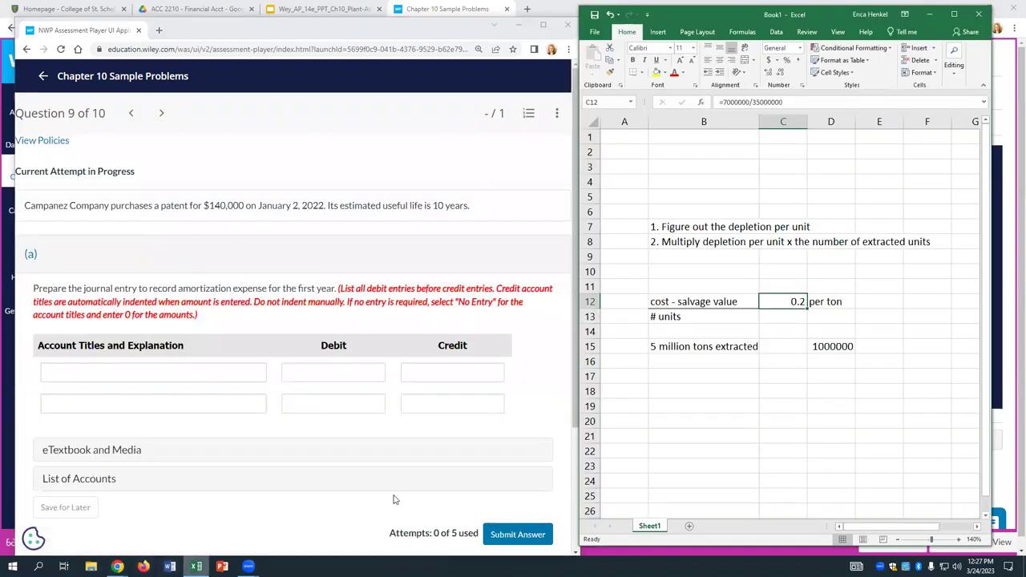
pyautogui.click(831, 418)
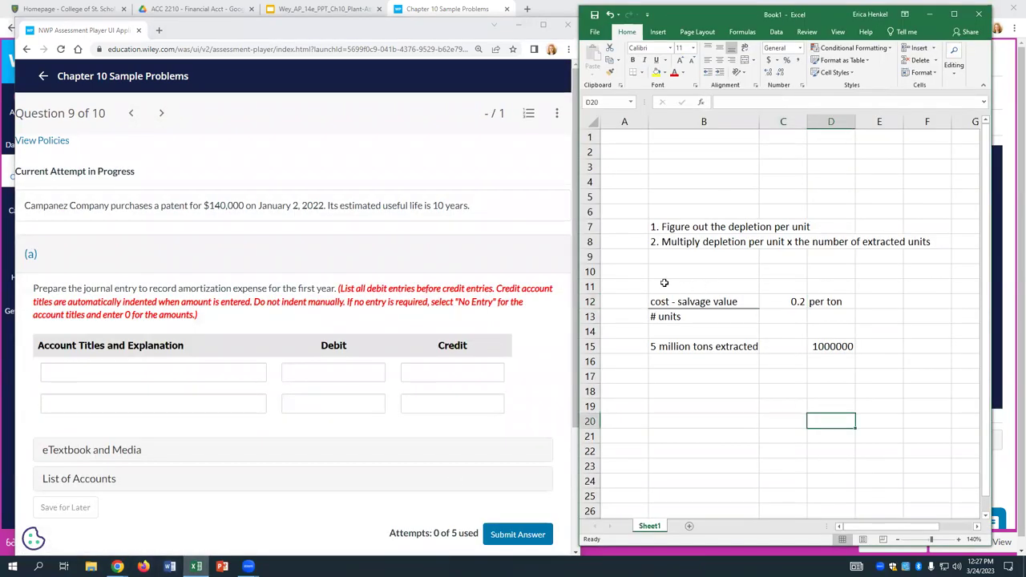
pyautogui.moveTo(655, 227); pyautogui.dragTo(888, 365)
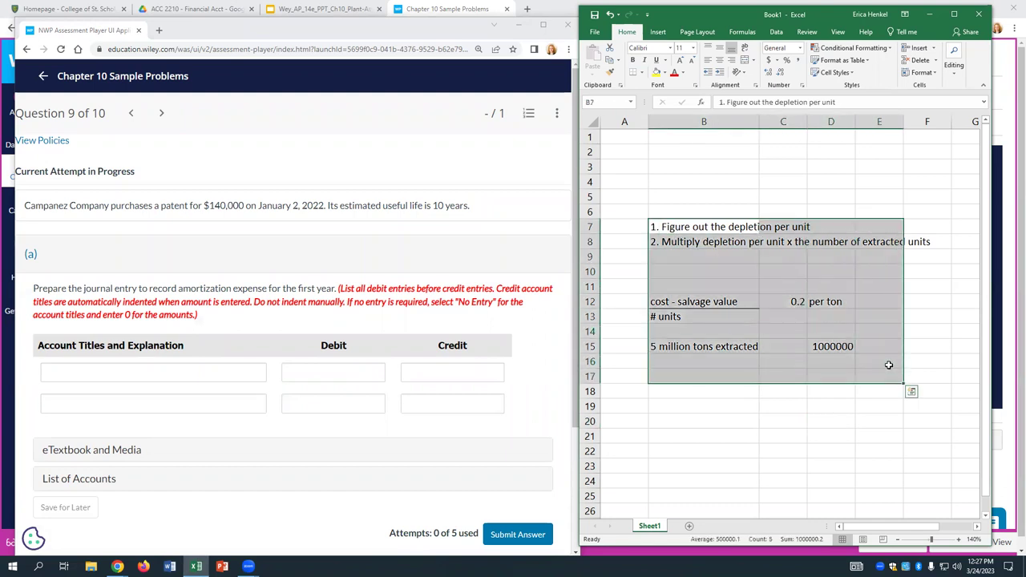
pyautogui.press('Delete')
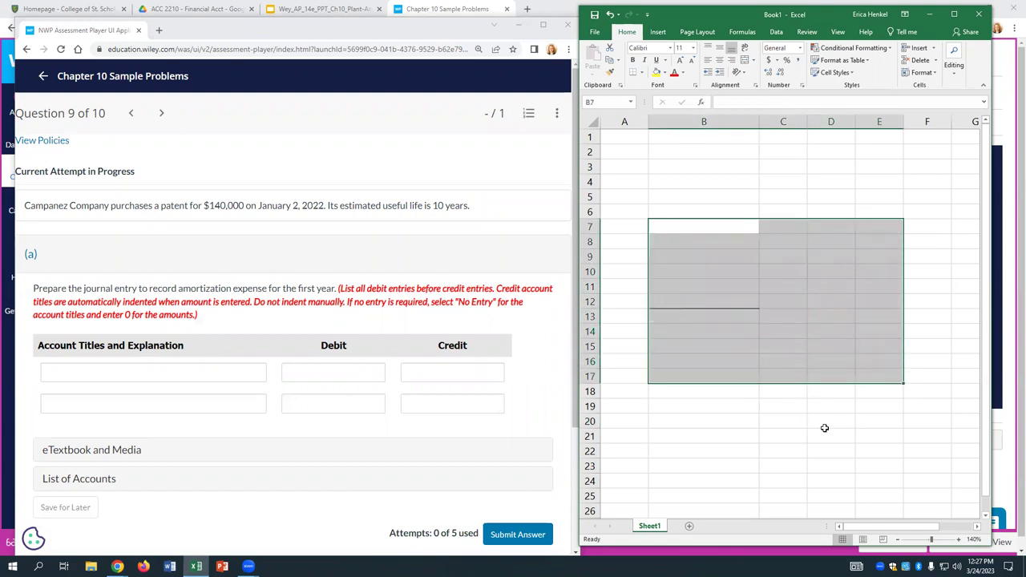
pyautogui.click(784, 406)
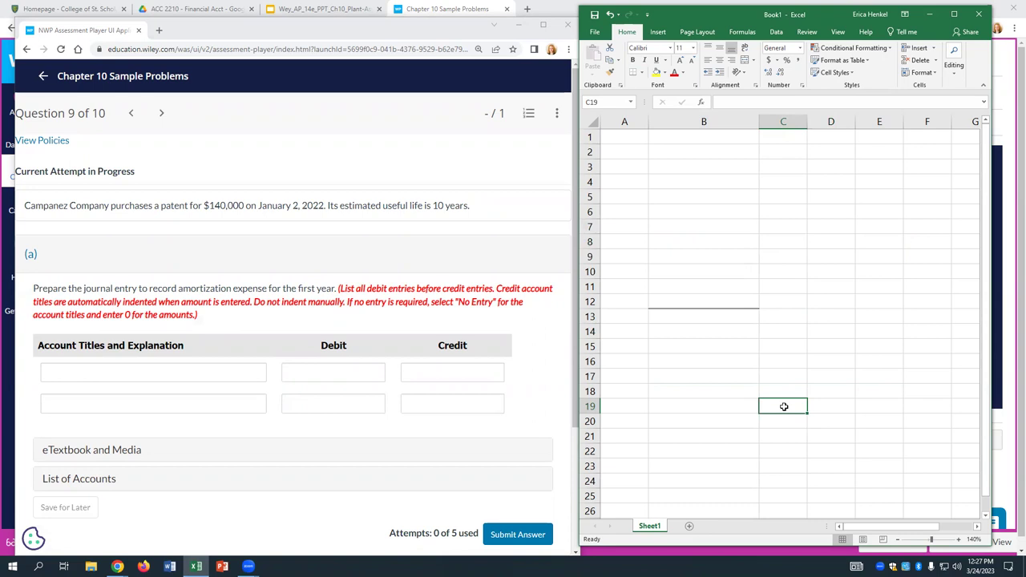
# - Record patent price in B5 with 140000 in C5, and useful life 10 years in B6
pyautogui.click(675, 195)
pyautogui.write('p')
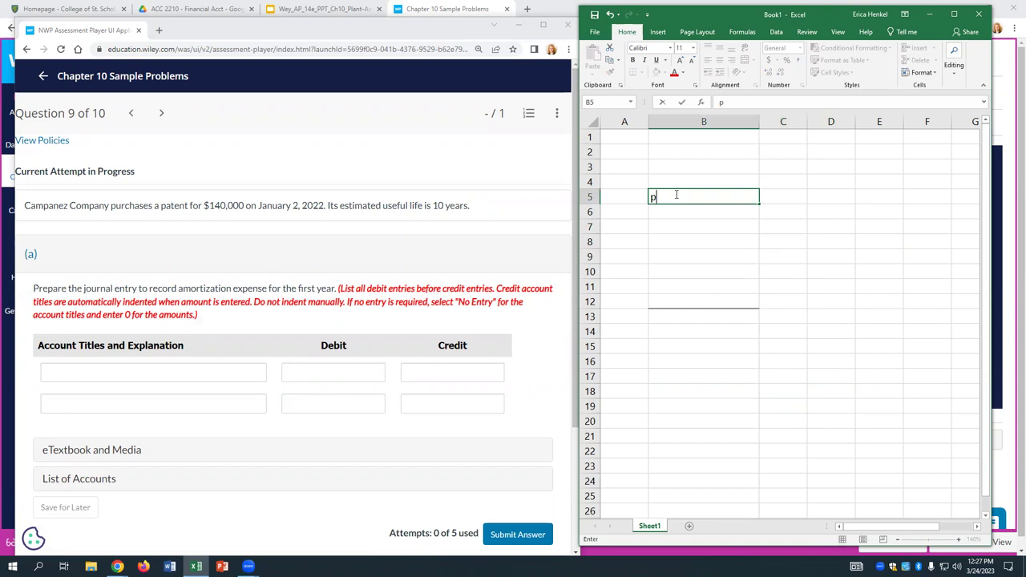
pyautogui.write('atent price')
pyautogui.press('Tab')
pyautogui.write('140000')
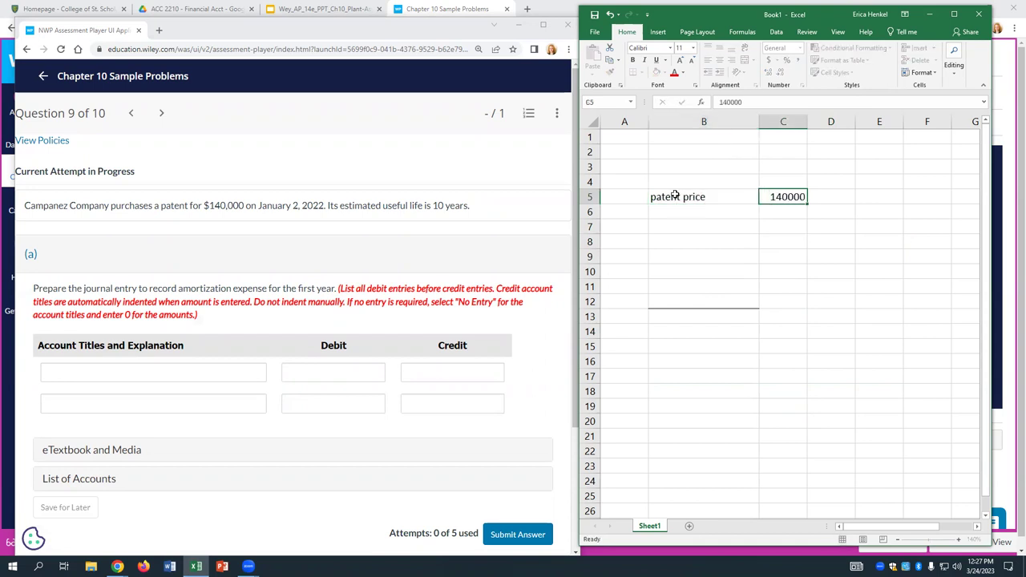
pyautogui.press('Return')
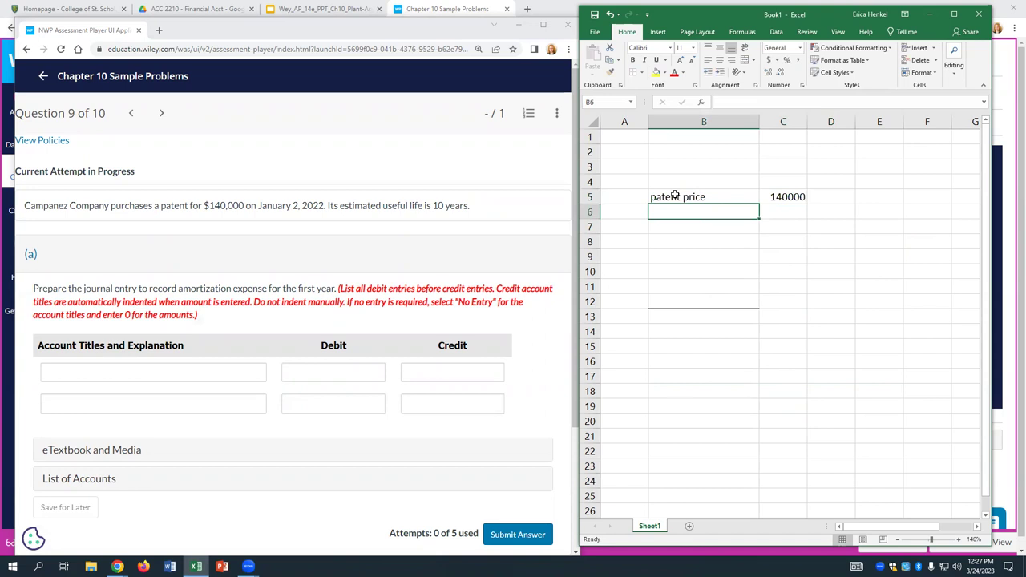
pyautogui.write('useful')
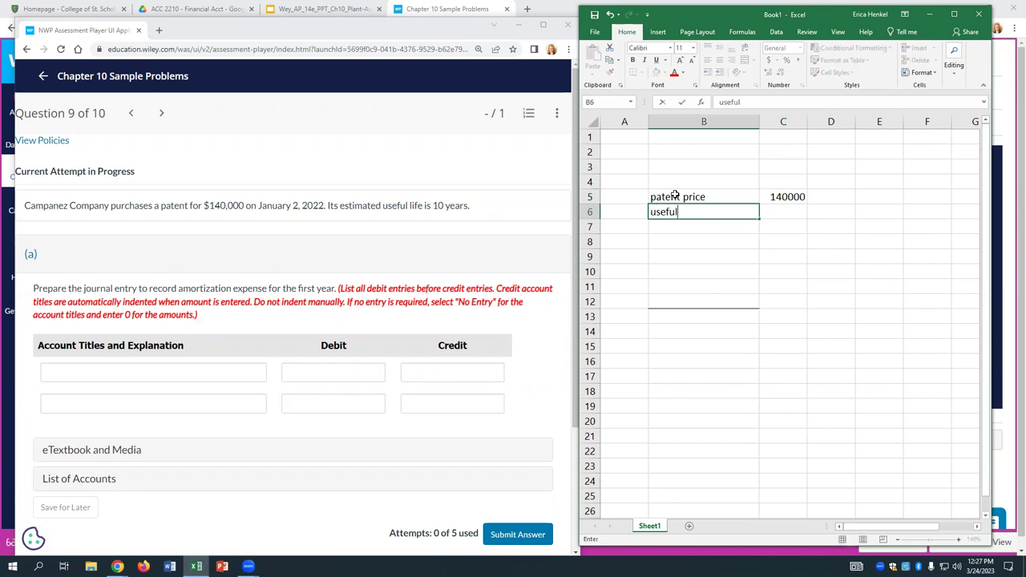
pyautogui.write(' life 10 years')
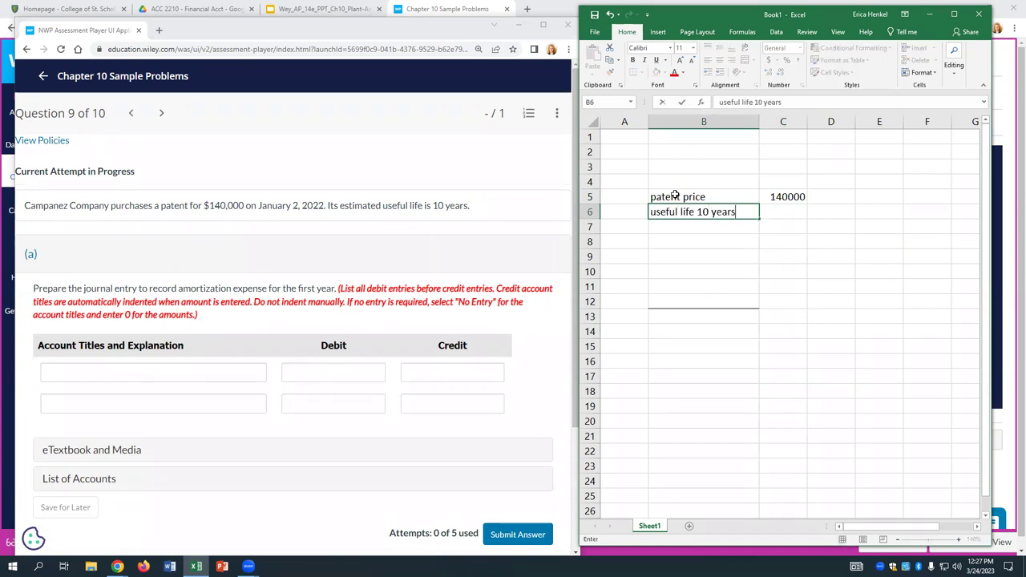
pyautogui.press('Tab')
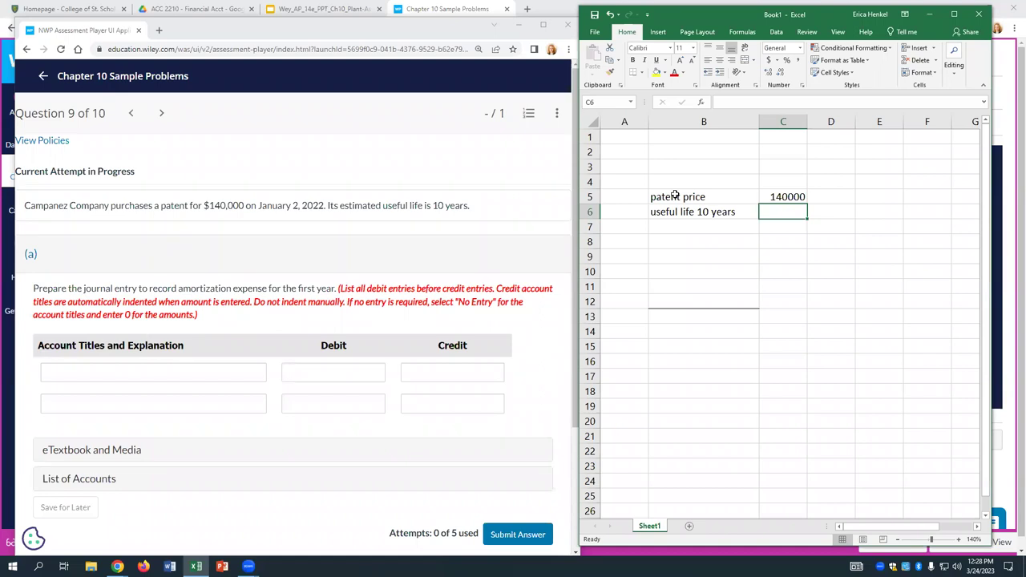
# - Enter the amortization formula as the text price/useful life in C6 and widen column C to fit it
pyautogui.write('=')
pyautogui.press('BackSpace')
pyautogui.write("'price/")
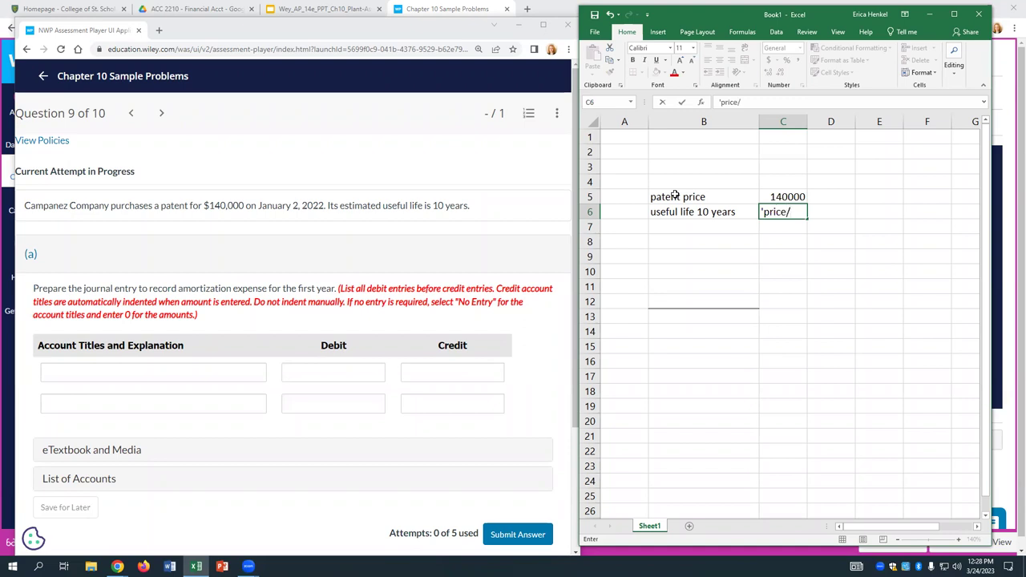
pyautogui.write('useful life')
pyautogui.press('Return')
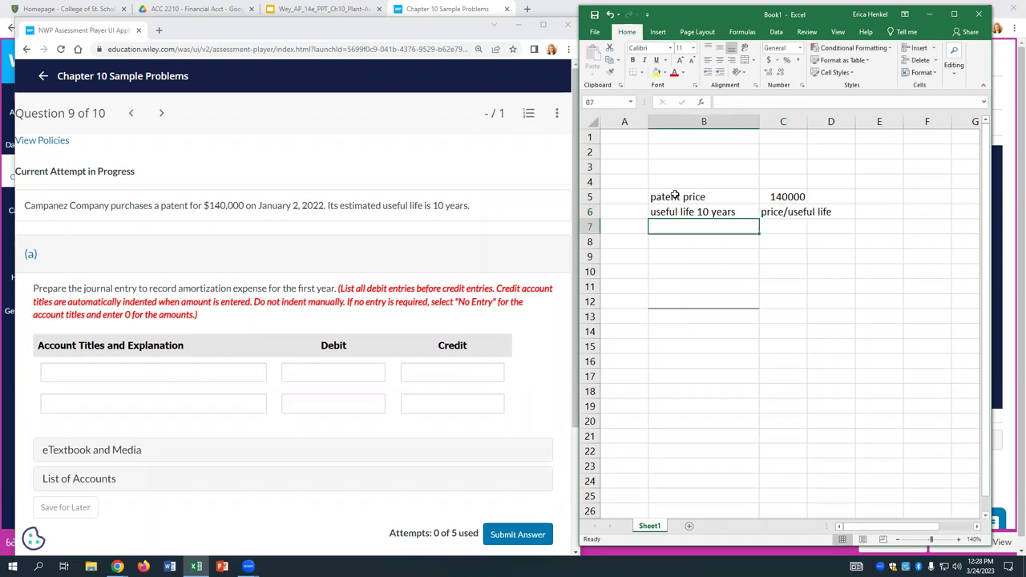
pyautogui.moveTo(806, 126); pyautogui.dragTo(845, 126)
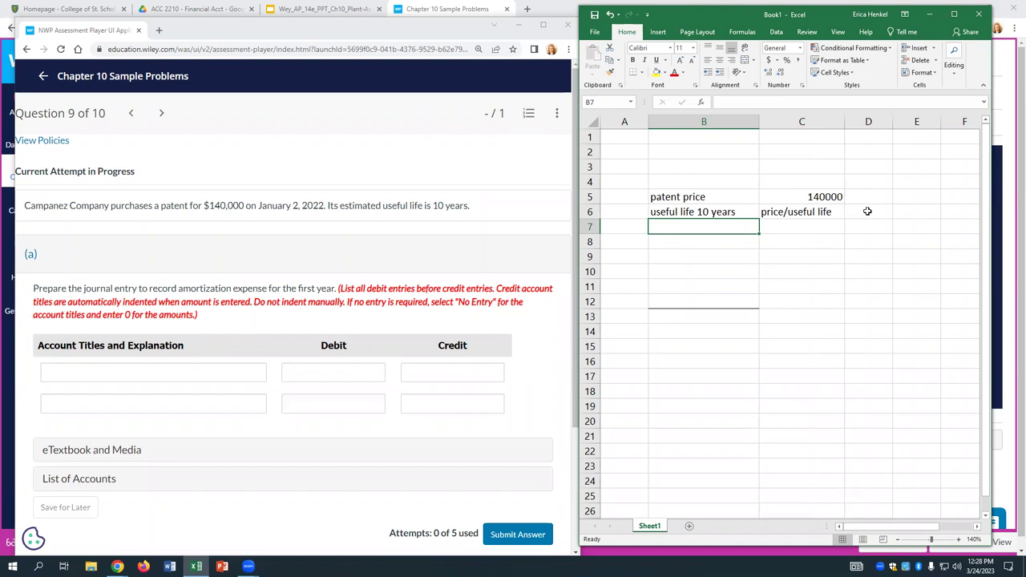
# - Calculate the annual patent amortization in C7 with =140000/10
pyautogui.click(803, 229)
pyautogui.write('=')
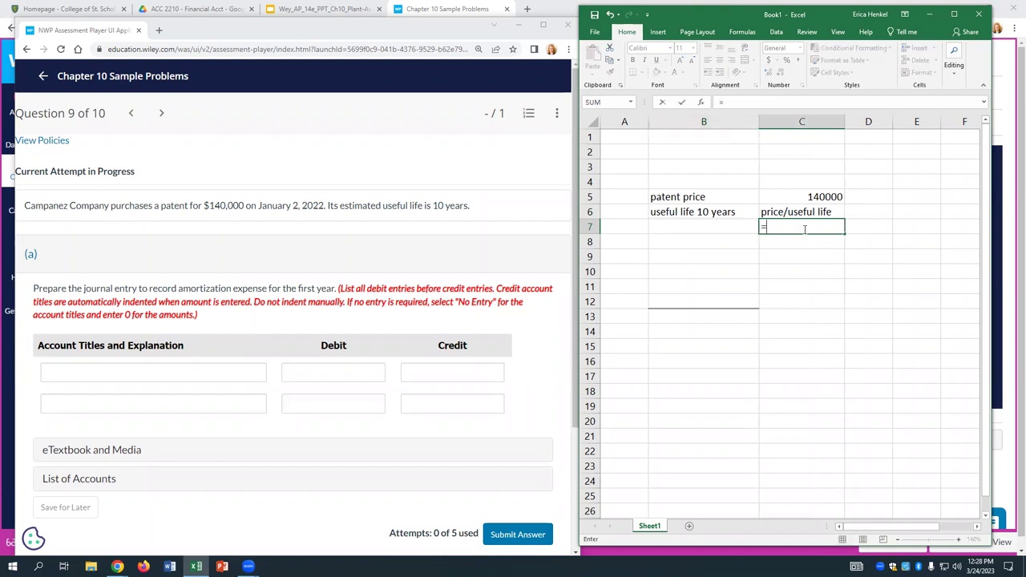
pyautogui.write('140000/10')
pyautogui.press('Return')
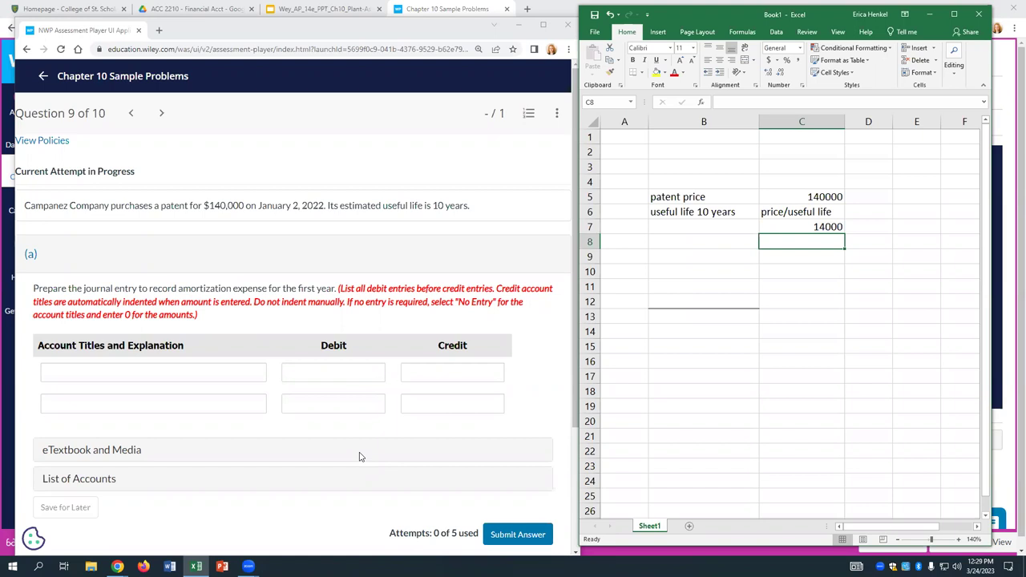
# - Fill in the first journal entry line of part (a) as Amortization Expense with a debit of 14000
pyautogui.click(116, 373)
pyautogui.write('amorti')
pyautogui.click(112, 389)
pyautogui.click(295, 376)
pyautogui.write('14')
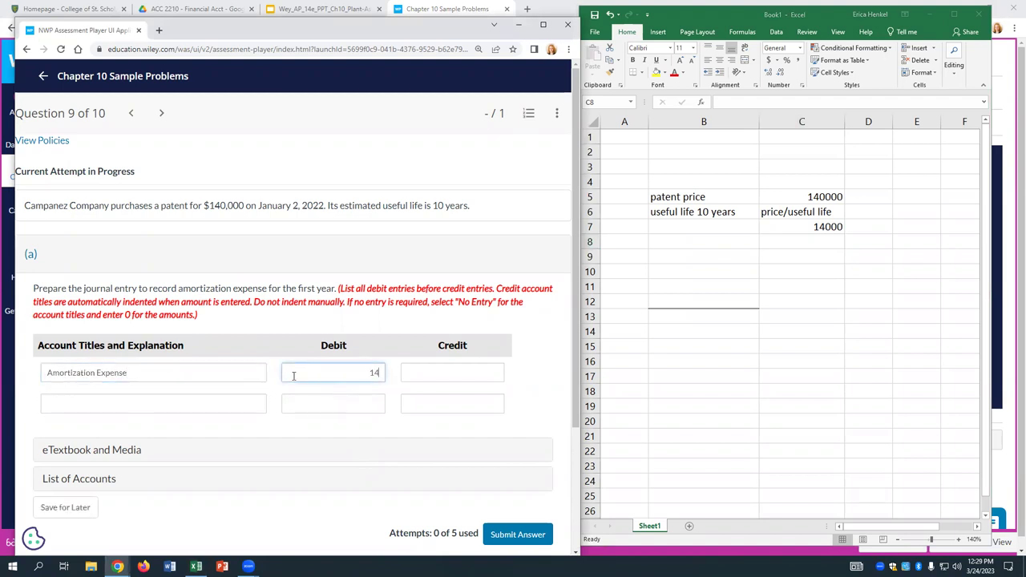
pyautogui.write('000')
pyautogui.press('Tab')
# - Fill in the second journal entry line of part (a) as Patents with a credit of 14000
pyautogui.click(232, 403)
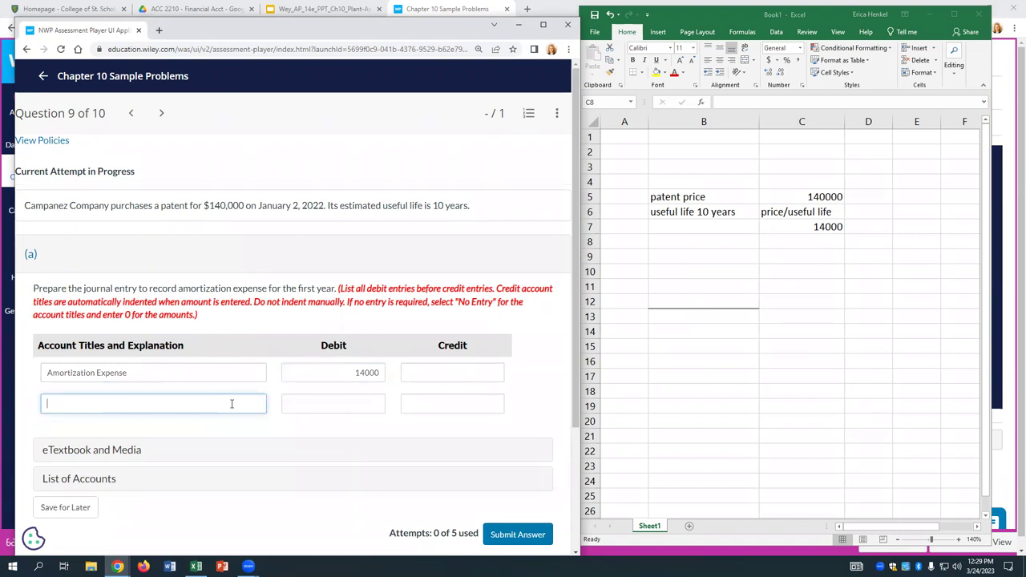
pyautogui.write('paten')
pyautogui.press('Down')
pyautogui.press('Return')
pyautogui.click(450, 407)
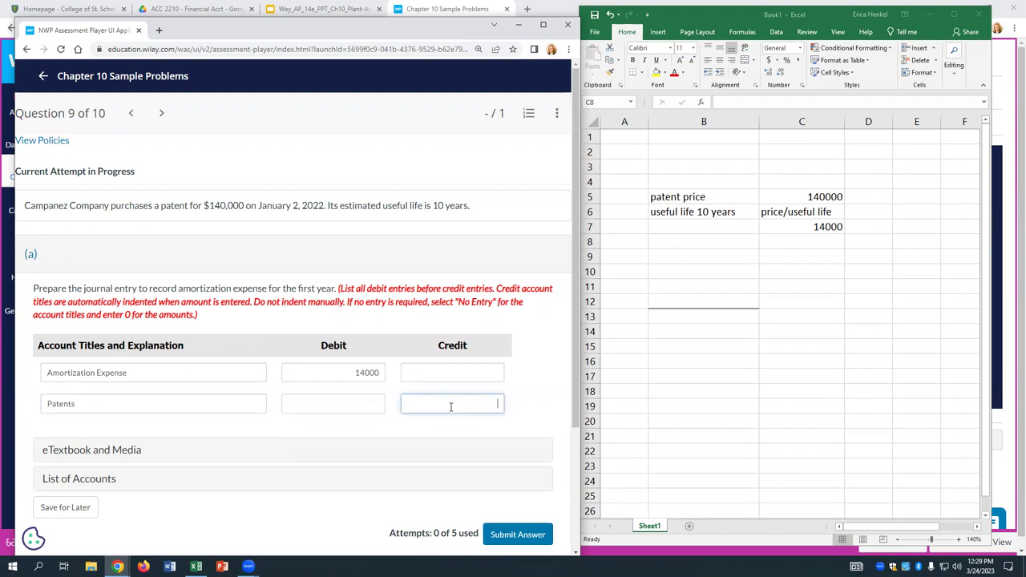
pyautogui.write('14000')
pyautogui.press('Tab')
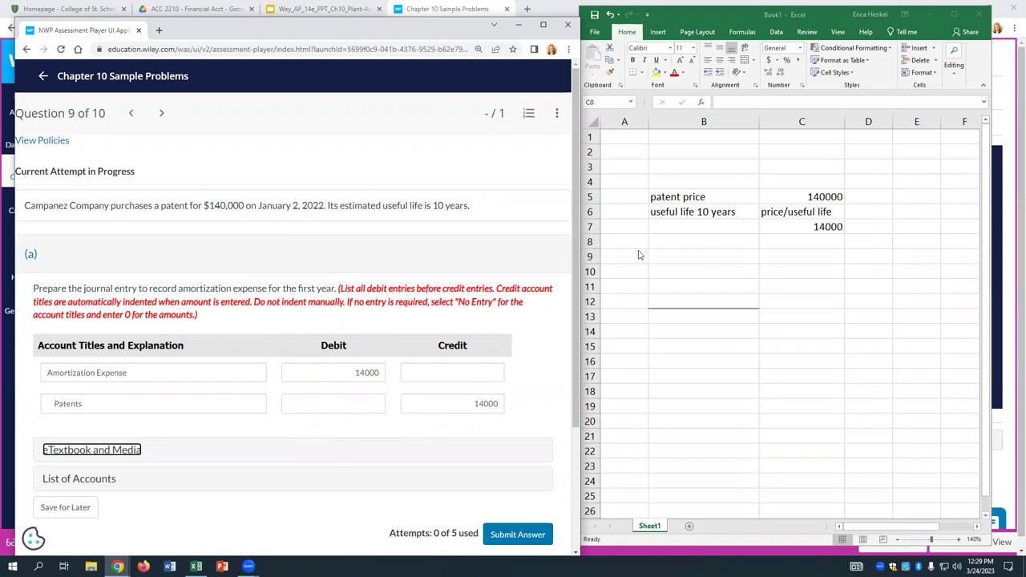
pyautogui.click(796, 341)
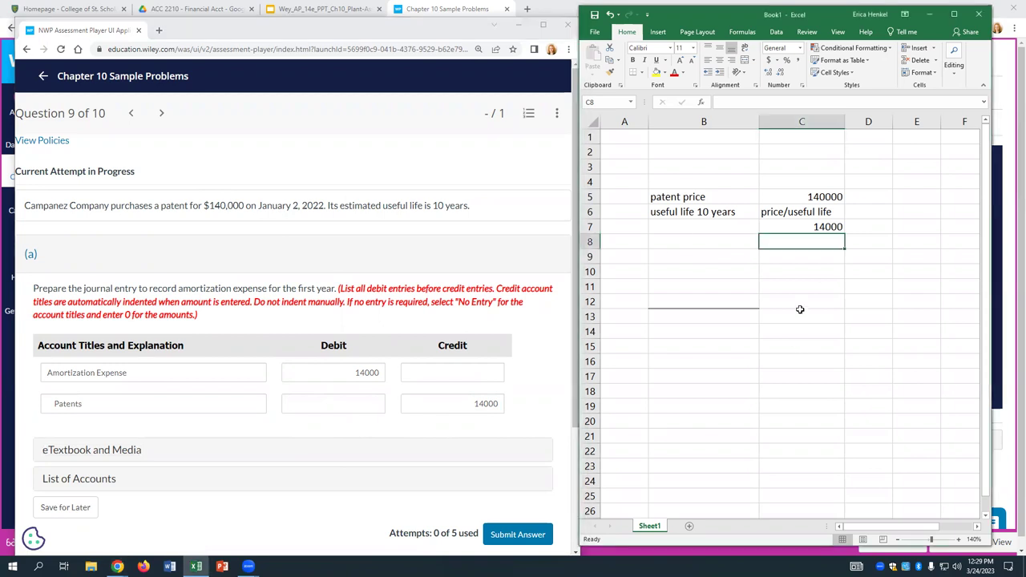
pyautogui.click(676, 286)
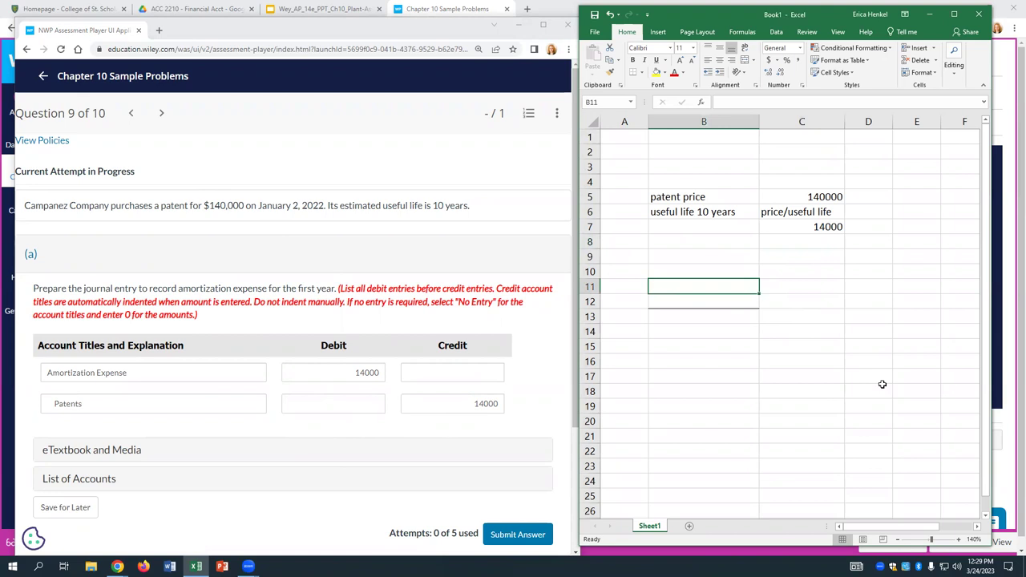
pyautogui.press('Return')
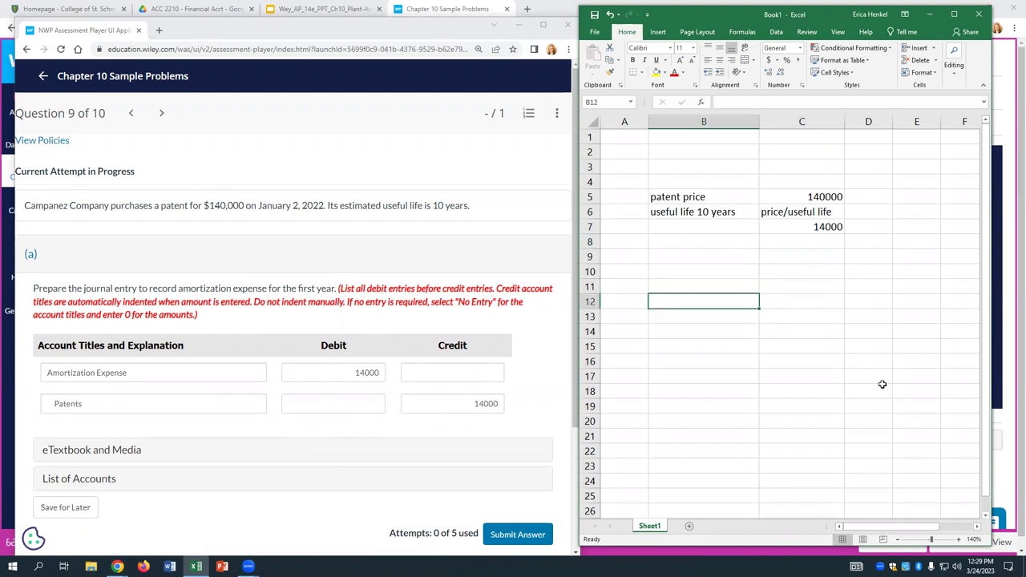
pyautogui.write('=140')
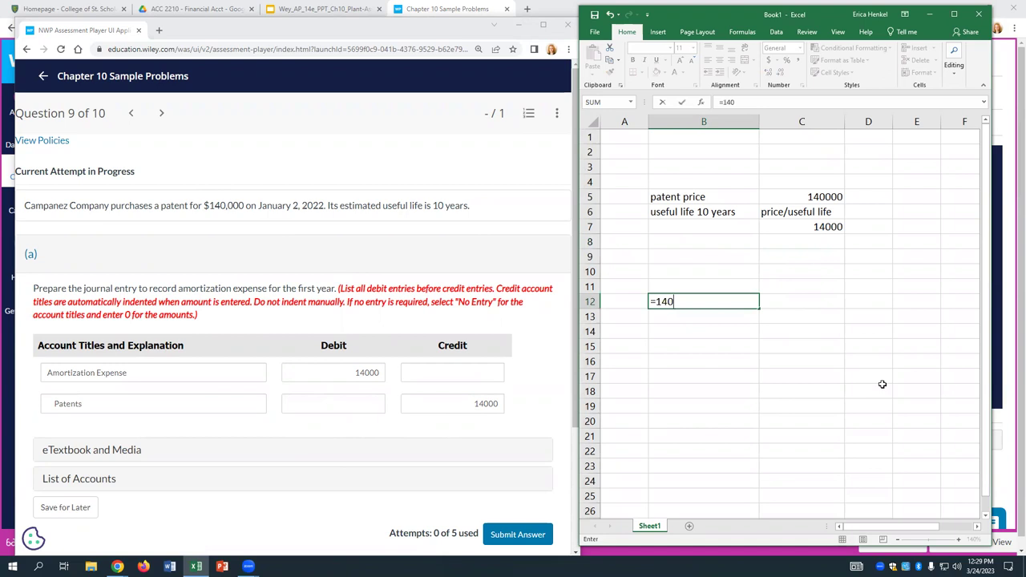
pyautogui.write('000-14000')
pyautogui.press('Return')
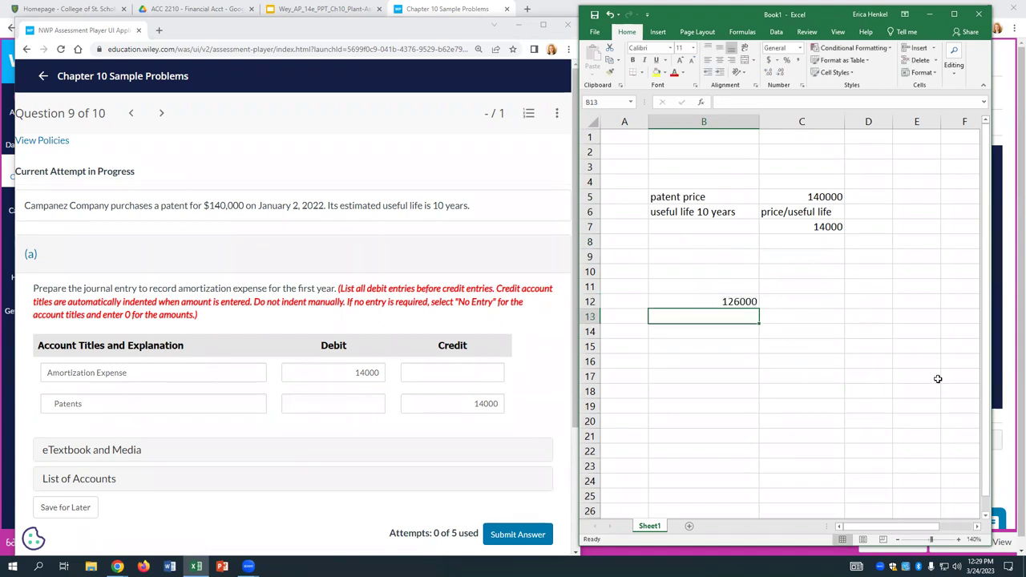
pyautogui.click(792, 304)
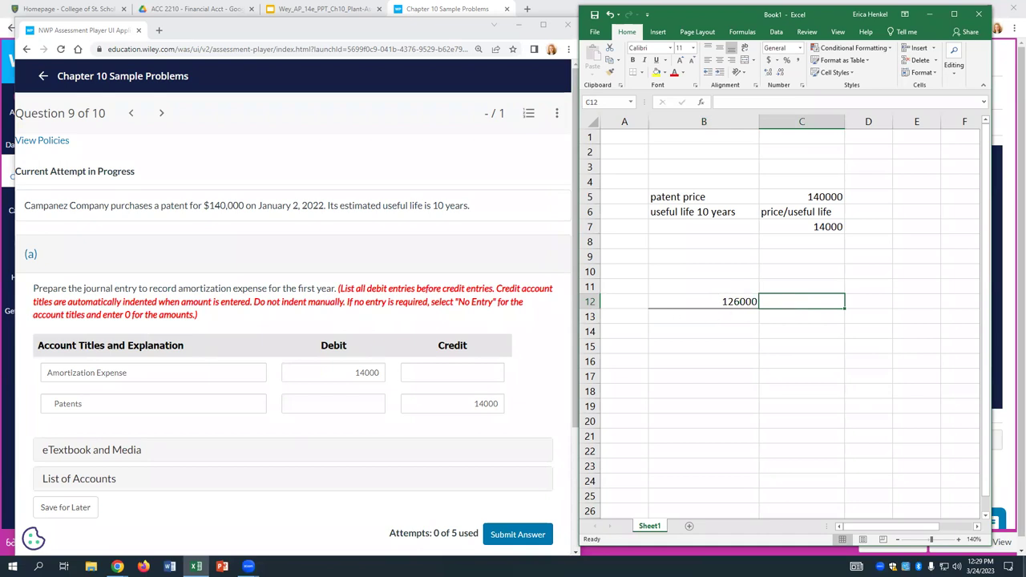
pyautogui.click(622, 303)
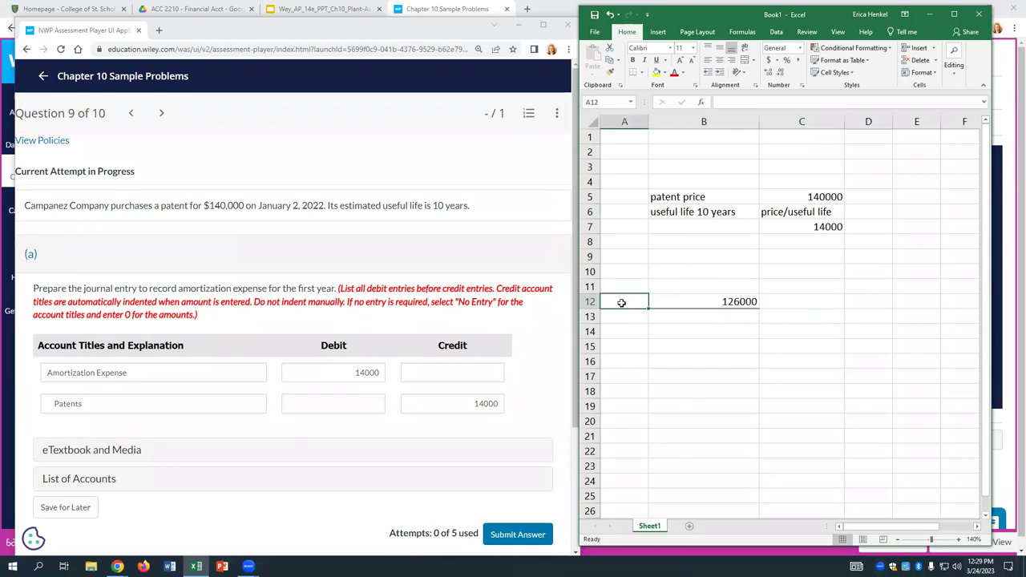
# - Label the book value in row 12 of the worksheet by entering Patent in cell A12
pyautogui.write('Patent')
pyautogui.press('Return')
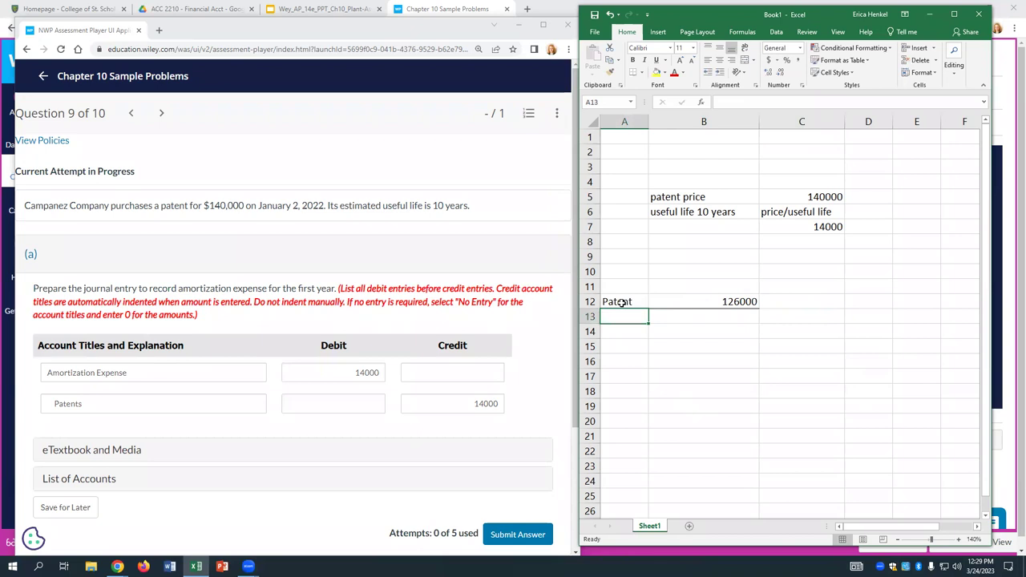
pyautogui.click(742, 381)
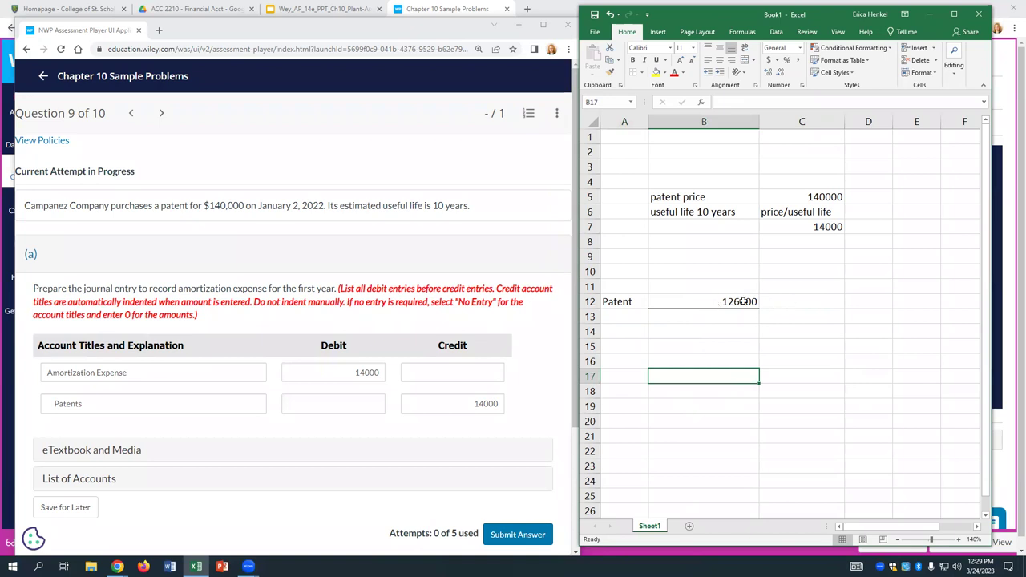
# - Submit the journal entry answer for part (a) in the assignment and go to part (b)
pyautogui.click(513, 535)
pyautogui.scroll(-2, 257, 297)
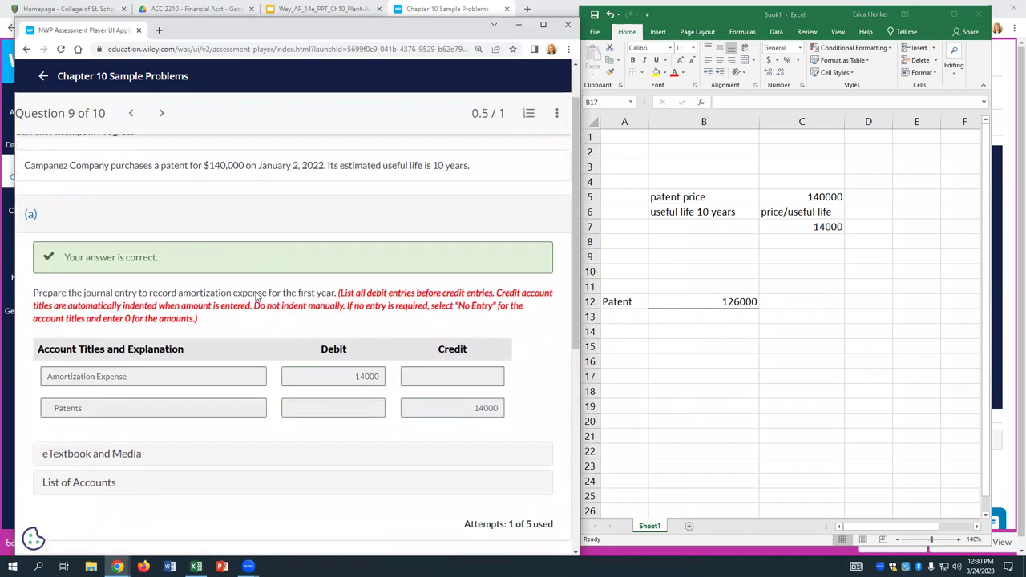
pyautogui.scroll(-5, 257, 296)
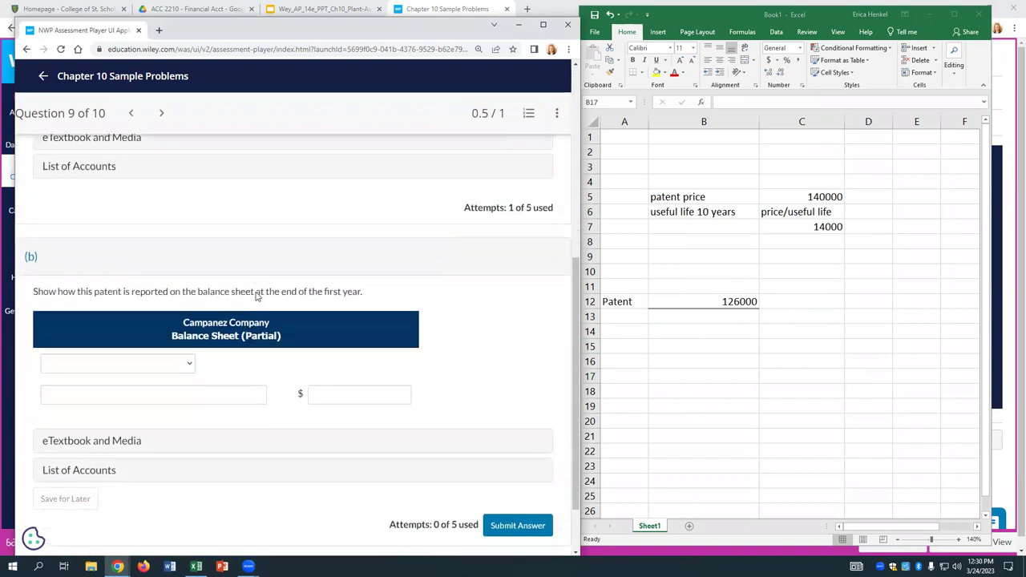
# - Fill in the partial balance sheet of part (b) with the section Intangible Assets, the account Patents and the amount 126000
pyautogui.click(187, 366)
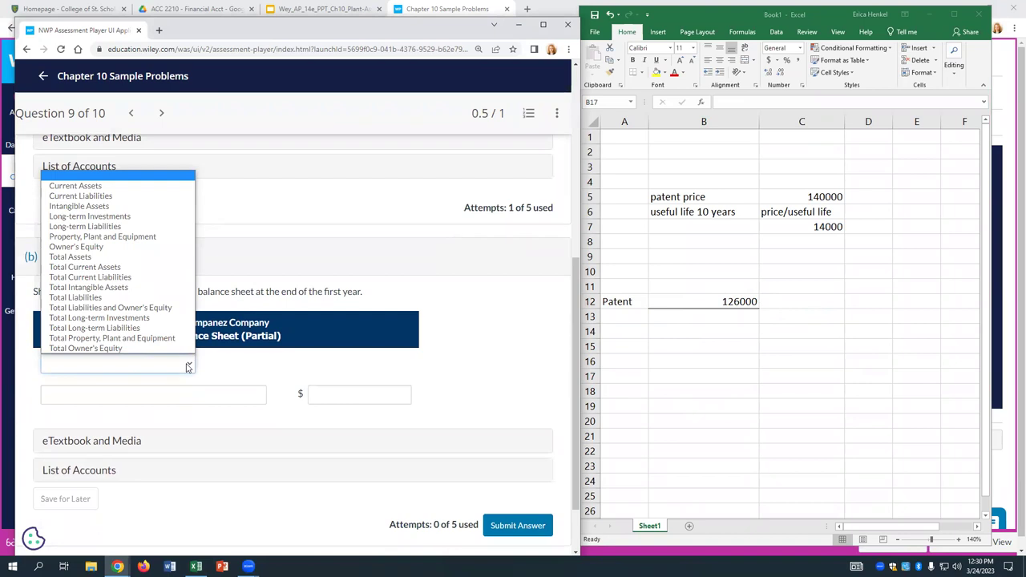
pyautogui.click(133, 207)
pyautogui.click(143, 397)
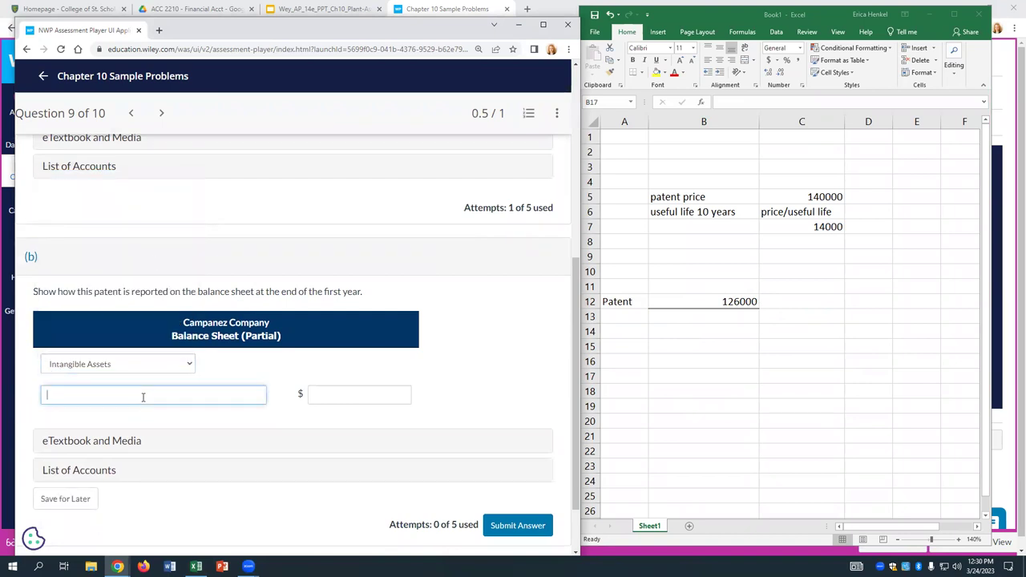
pyautogui.write('Pat')
pyautogui.click(201, 412)
pyautogui.click(340, 395)
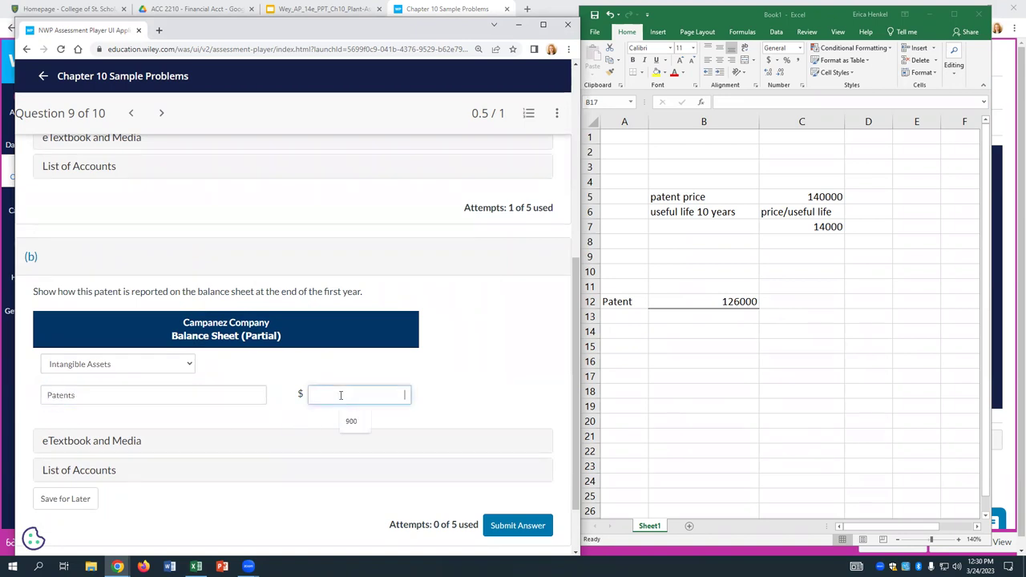
pyautogui.write('126000')
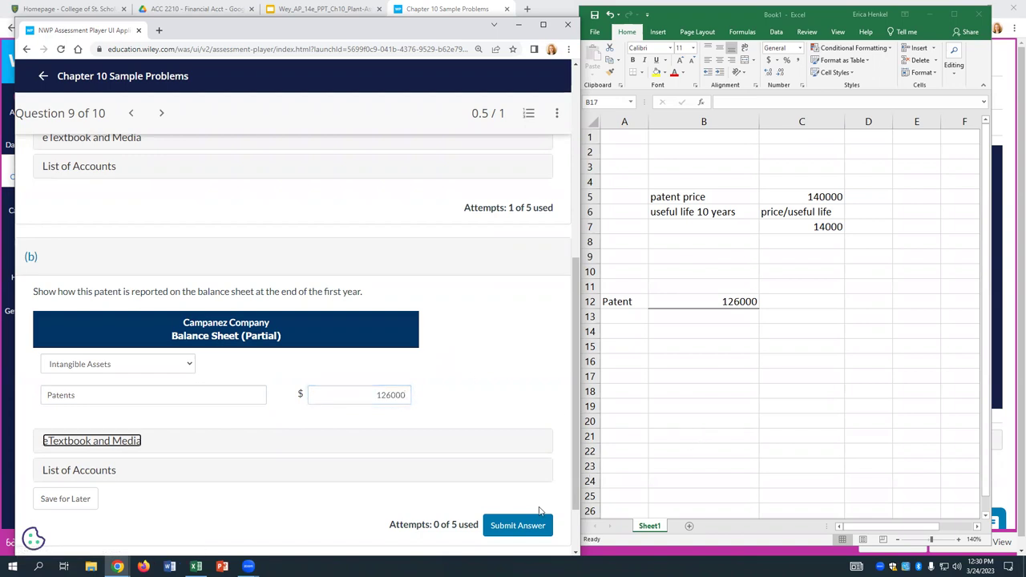
# - Submit the balance sheet answer for part (b) and go on to Question 10
pyautogui.click(521, 531)
pyautogui.scroll(-2, 490, 350)
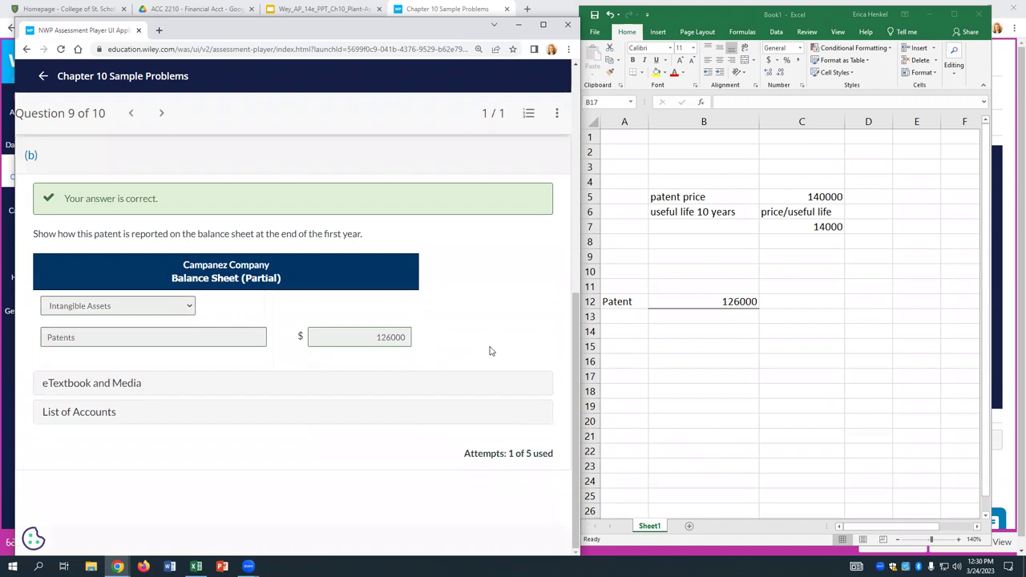
pyautogui.click(161, 114)
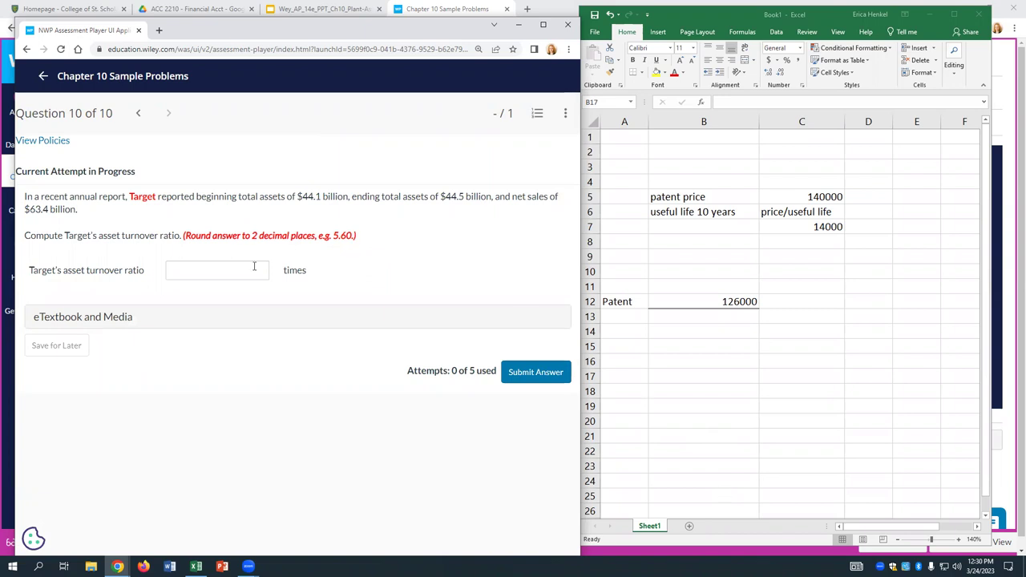
# - Switch to the Chapter 10 slides and view slide 64 on Statement Presentation and Analysis, Learning Objective 5
pyautogui.click(308, 10)
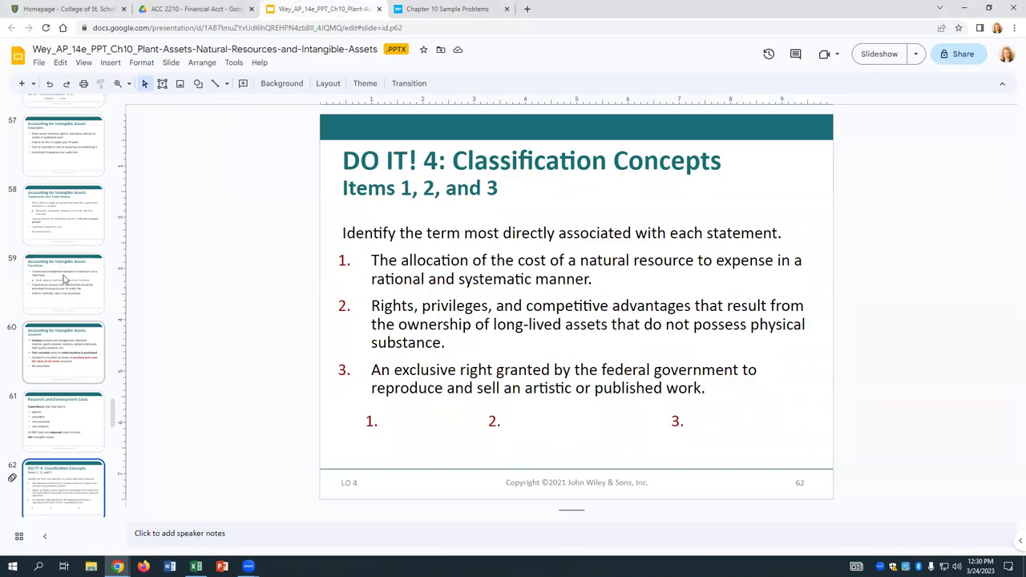
pyautogui.scroll(-2, 63, 385)
pyautogui.click(63, 403)
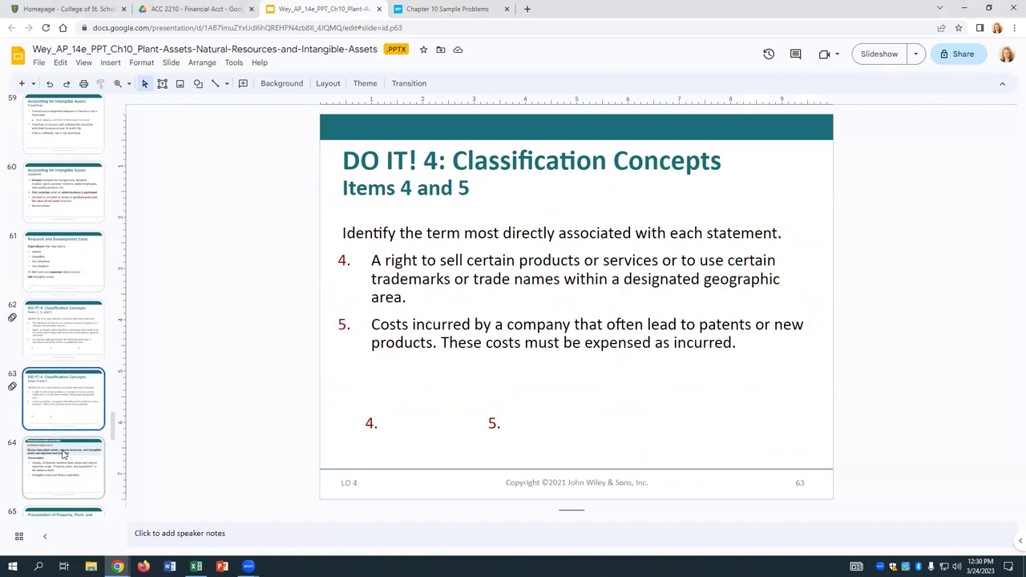
pyautogui.click(64, 451)
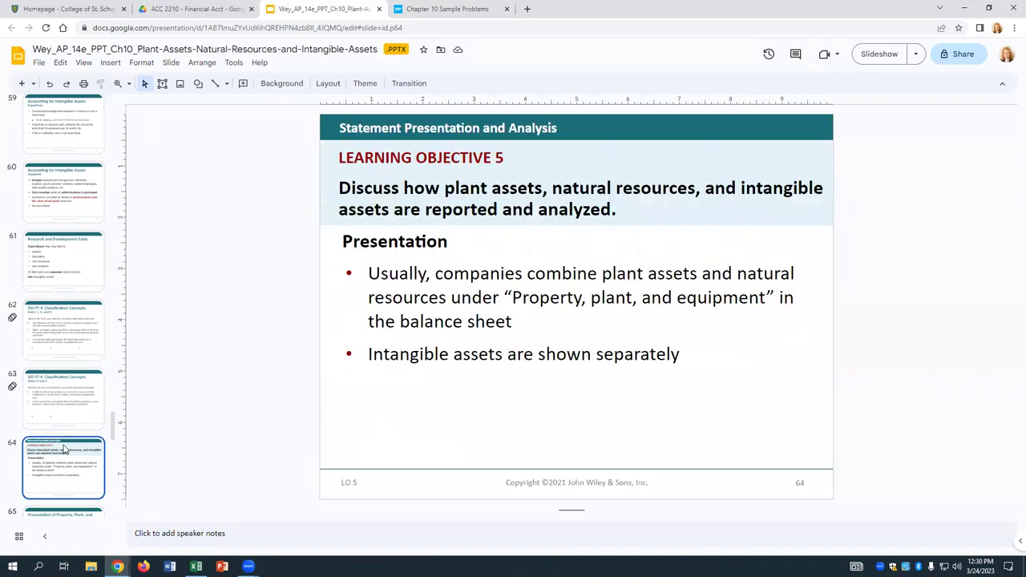
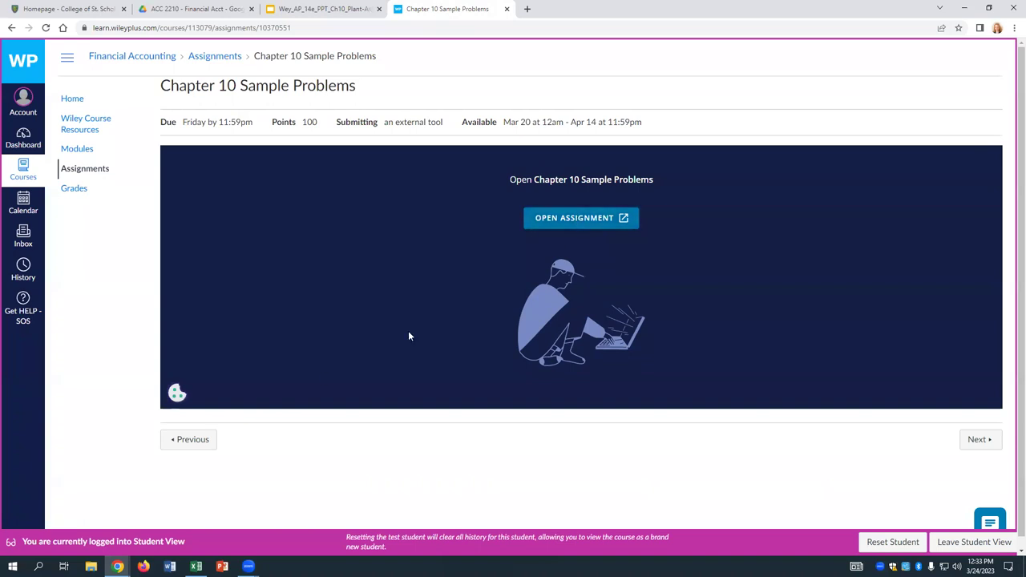
# - Reopen the sample problems assignment, switch to the Excel worksheet and clear the patent calculations in A4:C15
pyautogui.click(574, 219)
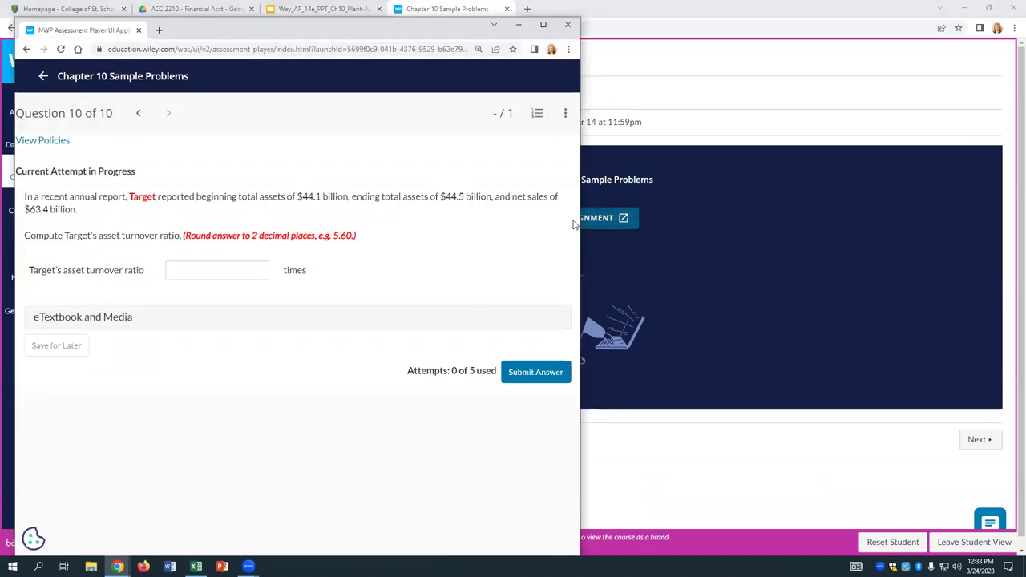
pyautogui.hotkey('alt', 'Tab')
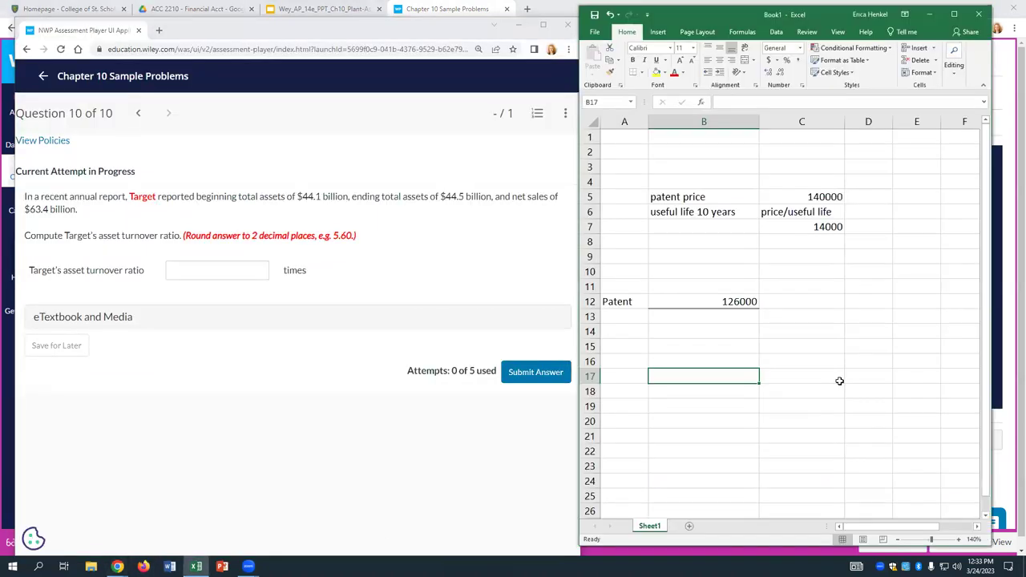
pyautogui.moveTo(619, 183); pyautogui.dragTo(826, 345)
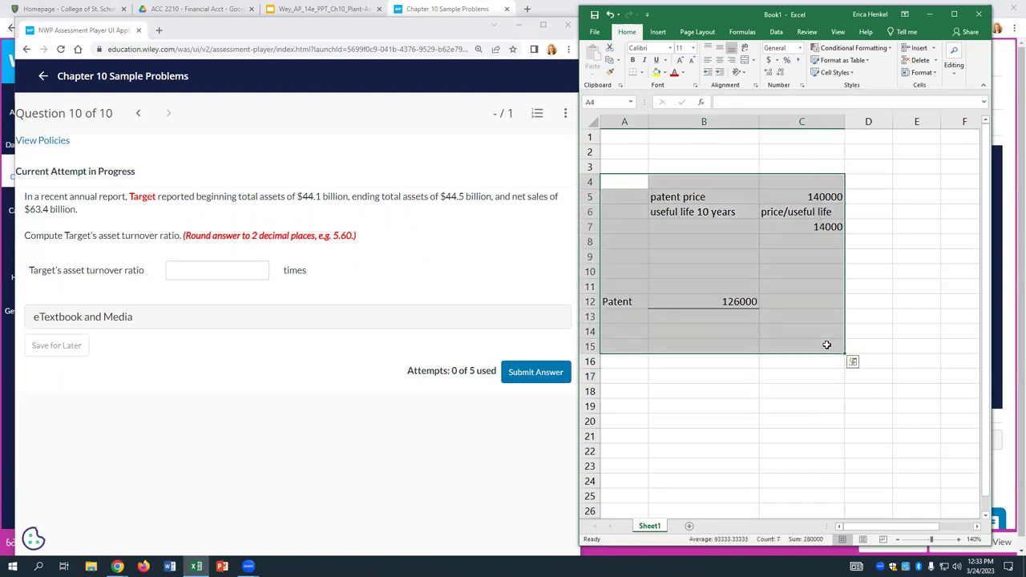
pyautogui.press('Delete')
pyautogui.click(882, 184)
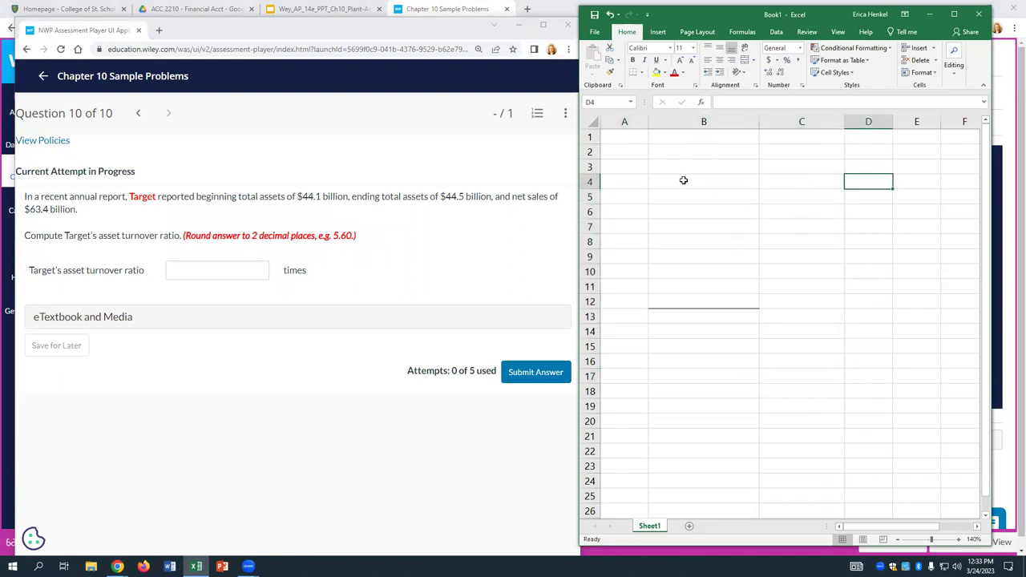
# - Enter the labels Net Sales in B4 and Ave Total Assets in B5, and add a bottom border under B4
pyautogui.click(683, 180)
pyautogui.write('Net Sales')
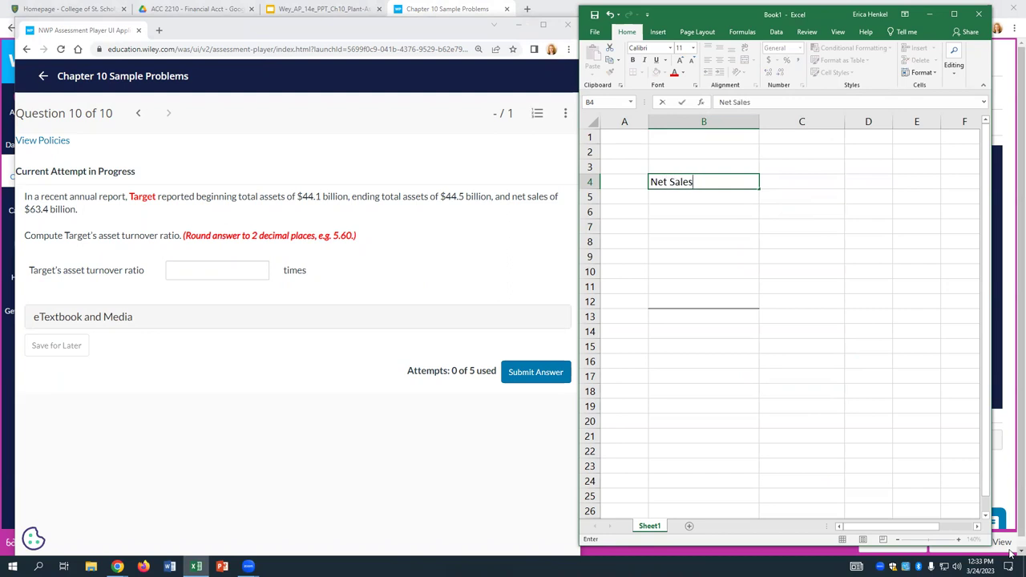
pyautogui.press('Return')
pyautogui.write('Ave Total Assets')
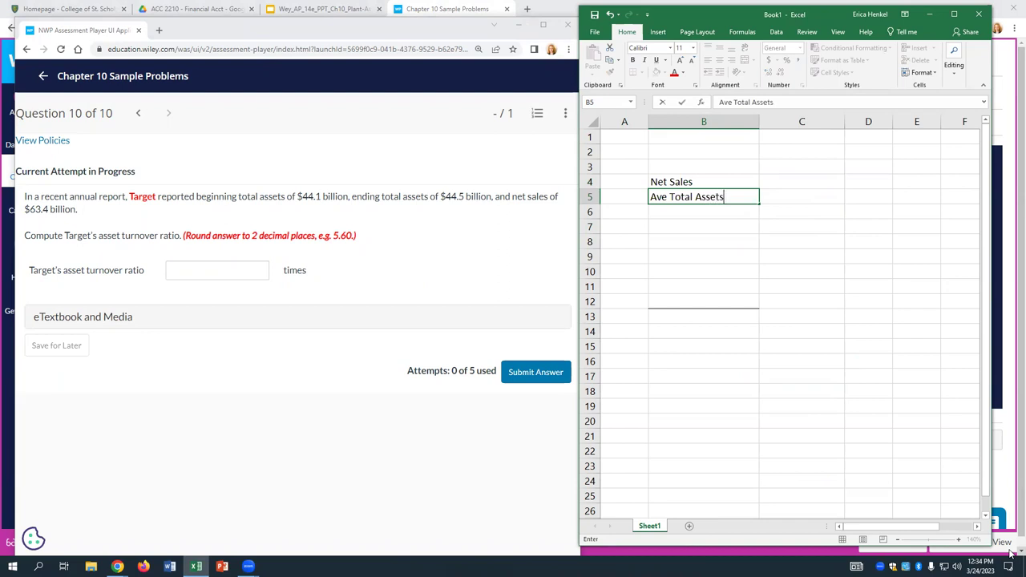
pyautogui.press('Return')
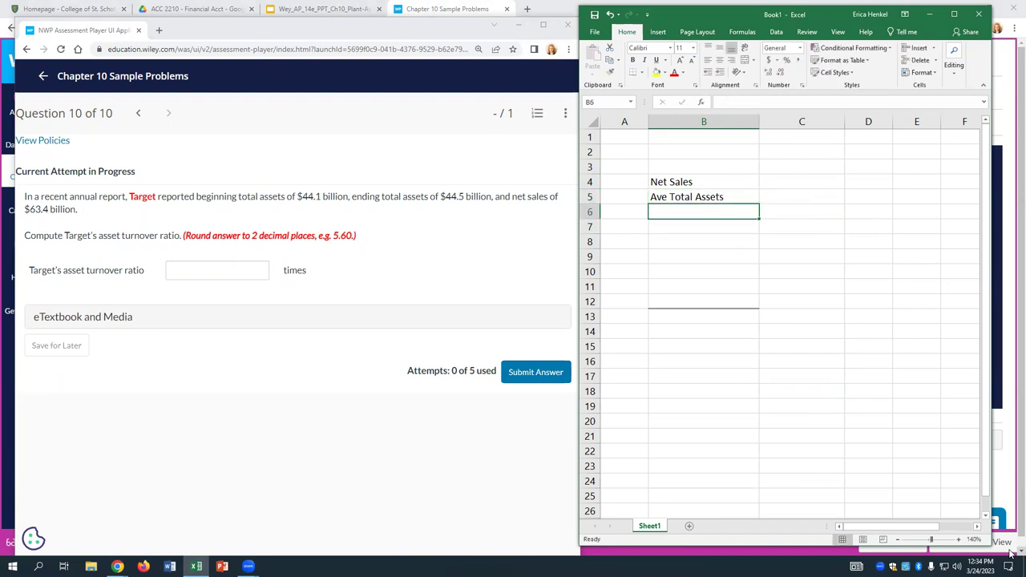
pyautogui.click(712, 185)
pyautogui.click(634, 73)
pyautogui.click(827, 300)
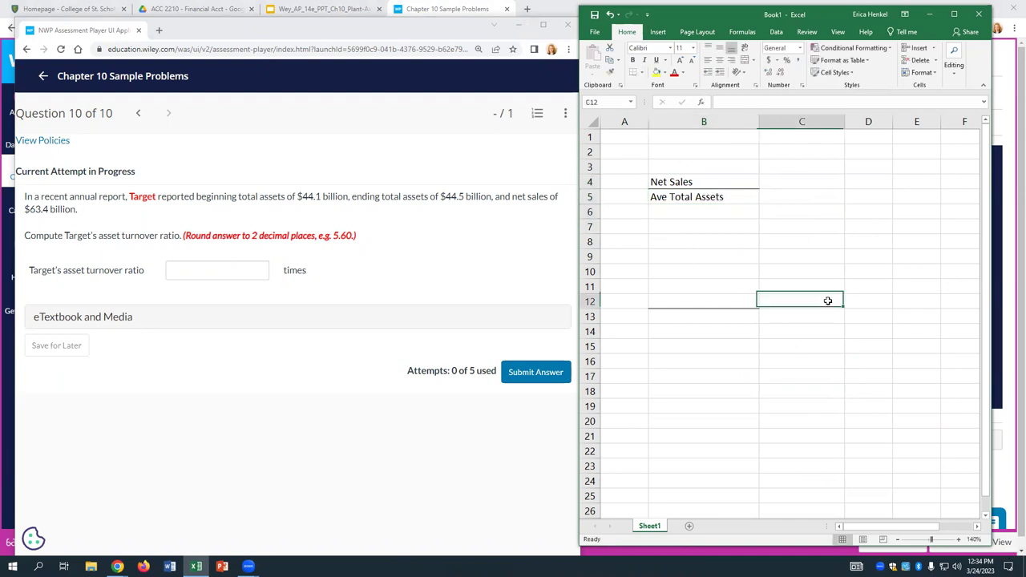
# - Enter the heading Asset Turnover Ratio in cell B2 above the formula labels
pyautogui.click(678, 159)
pyautogui.write('Ass')
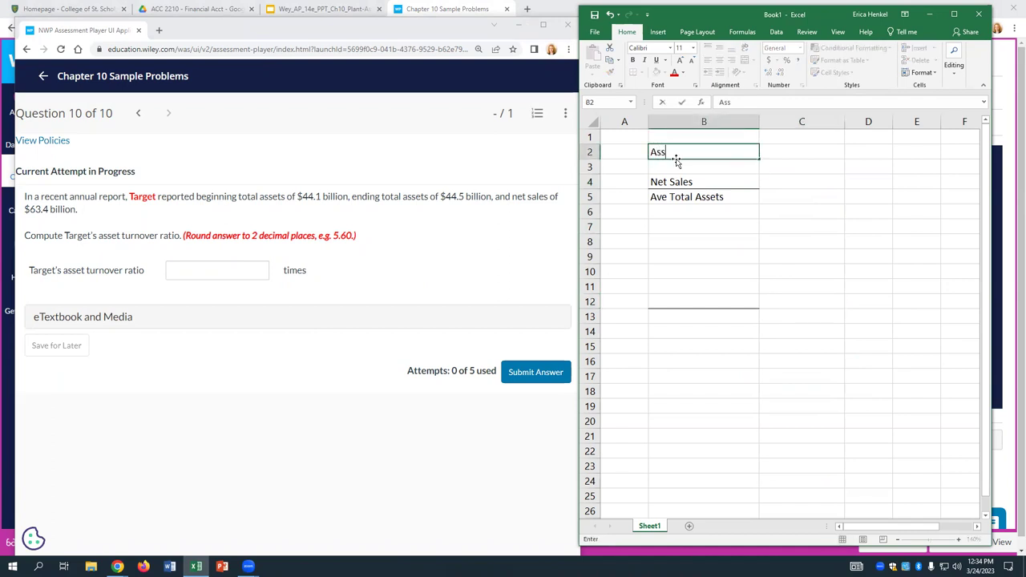
pyautogui.write('et Turnover Ratio')
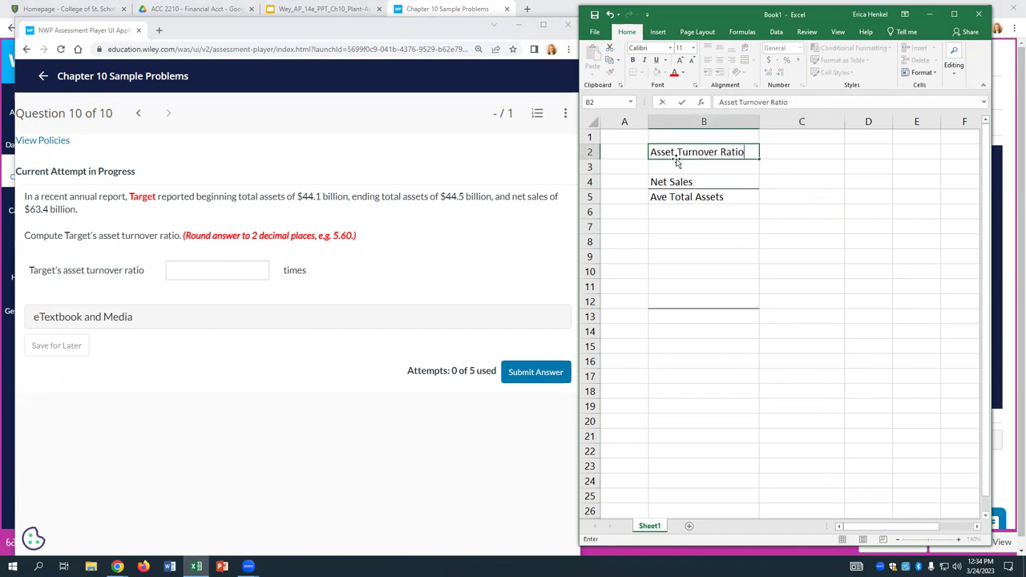
pyautogui.press('Return')
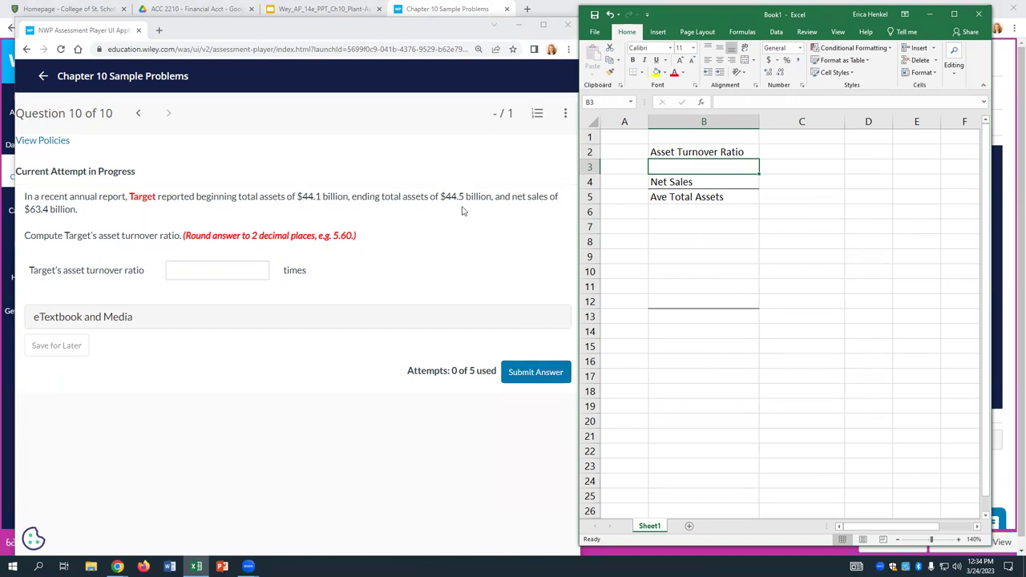
# - Calculate the average total assets in C5 with =(44.1+44.5)/2 and enter the unit billion in D5
pyautogui.click(807, 196)
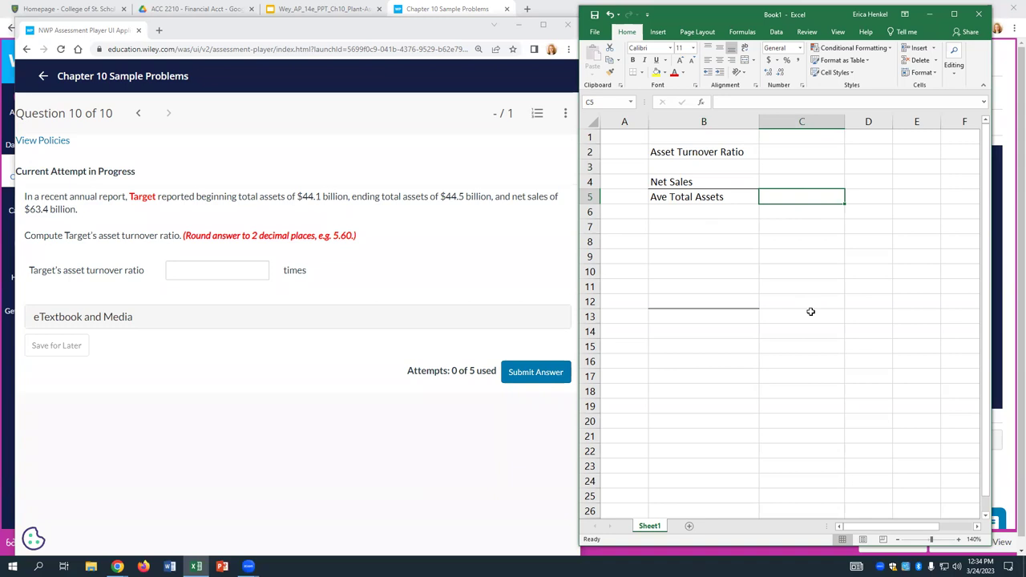
pyautogui.write('=')
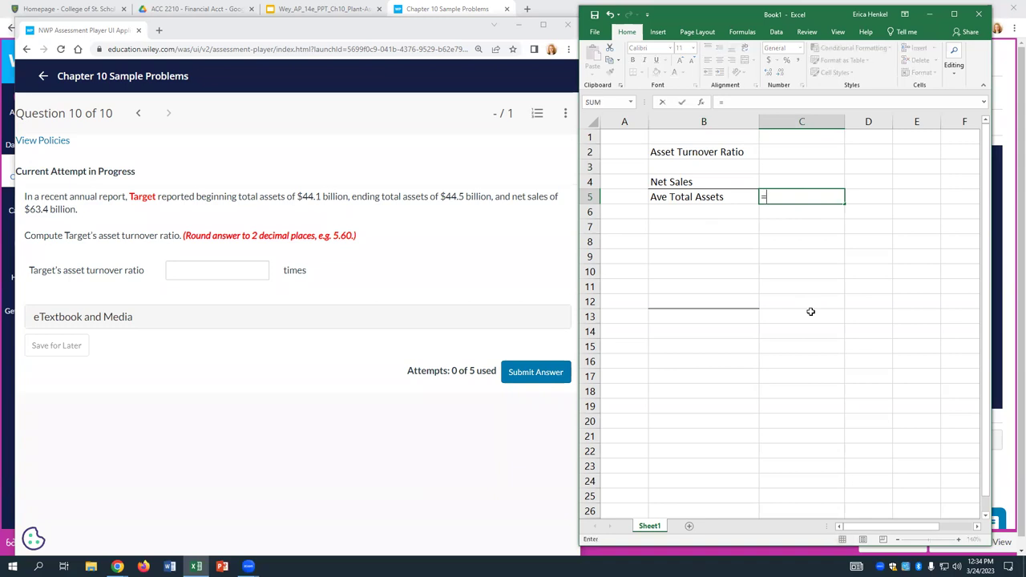
pyautogui.write('(44.1+44.5)')
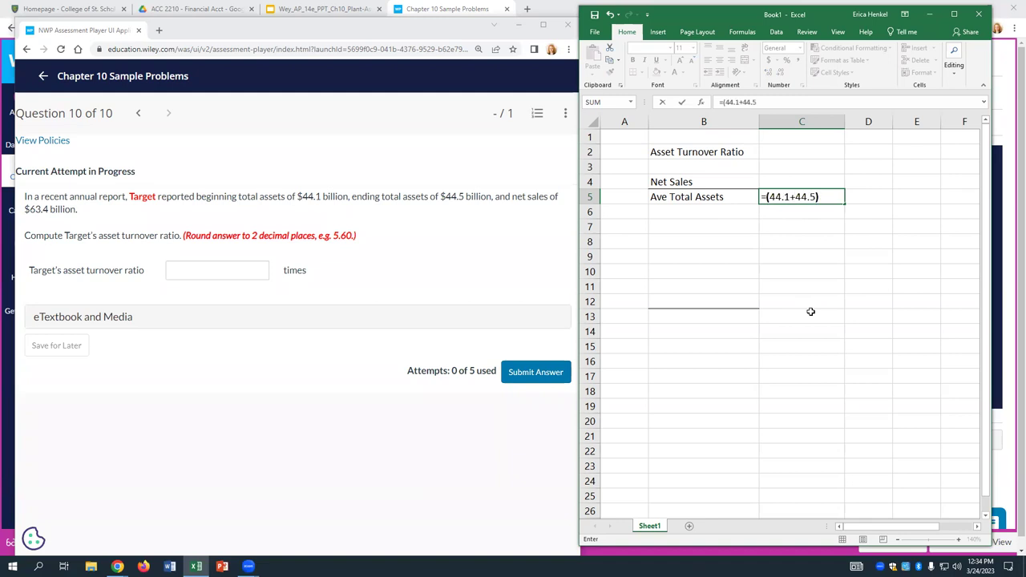
pyautogui.write('/2')
pyautogui.press('Return')
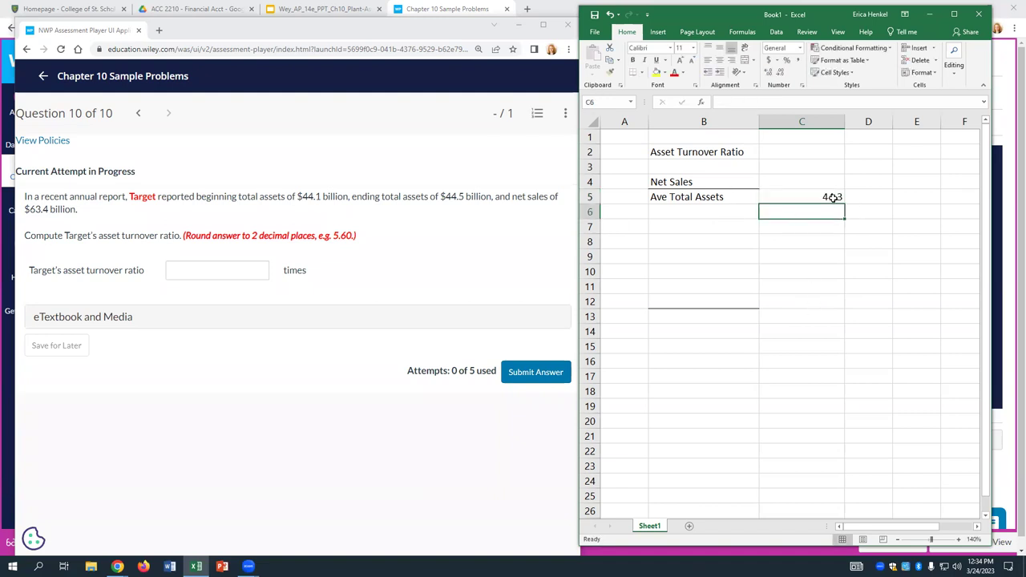
pyautogui.click(859, 201)
pyautogui.write('billion')
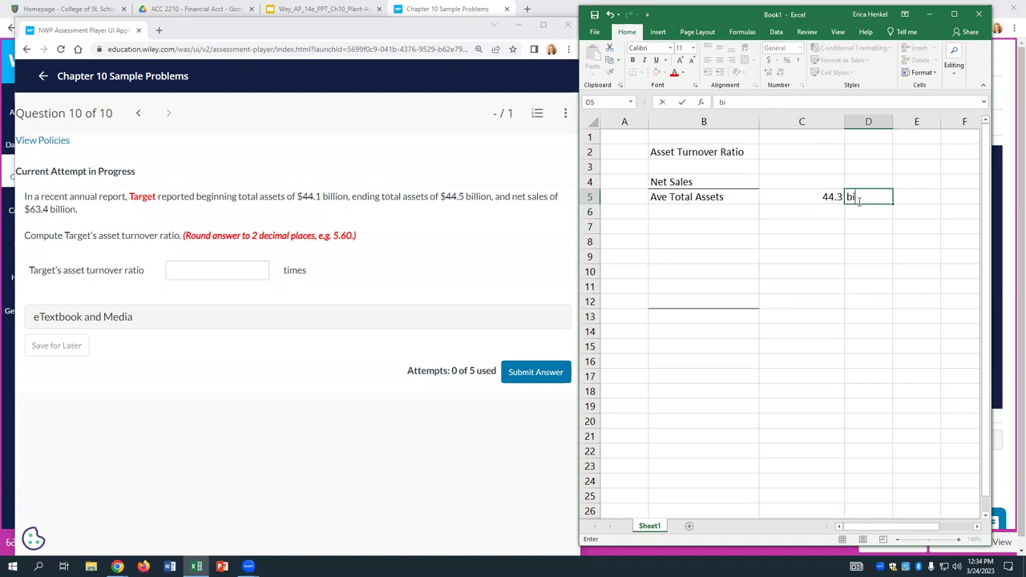
pyautogui.press('Return')
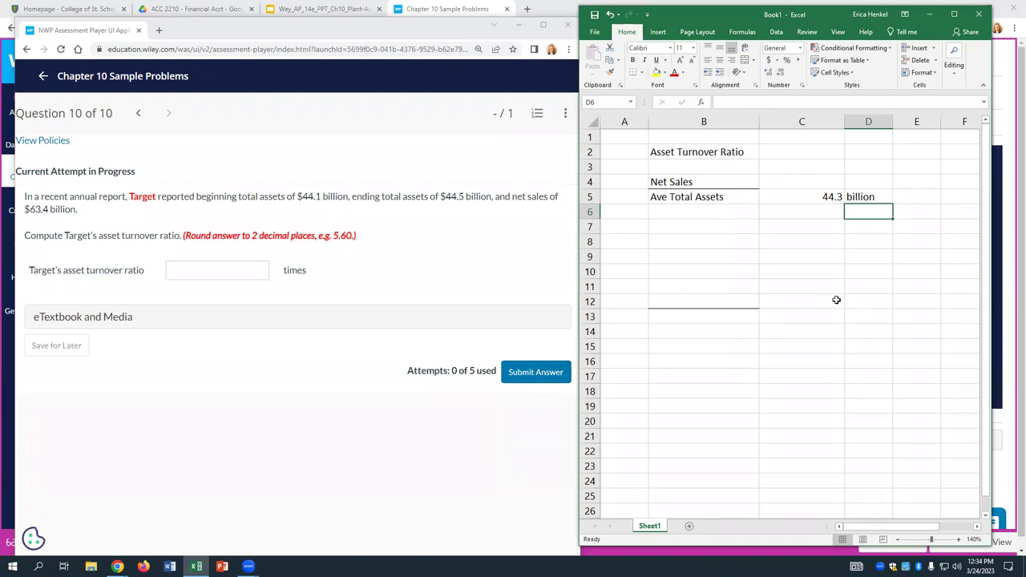
# - Enter 63.4 as the net sales amount in cell C4
pyautogui.click(816, 180)
pyautogui.write('63.4')
pyautogui.press('Return')
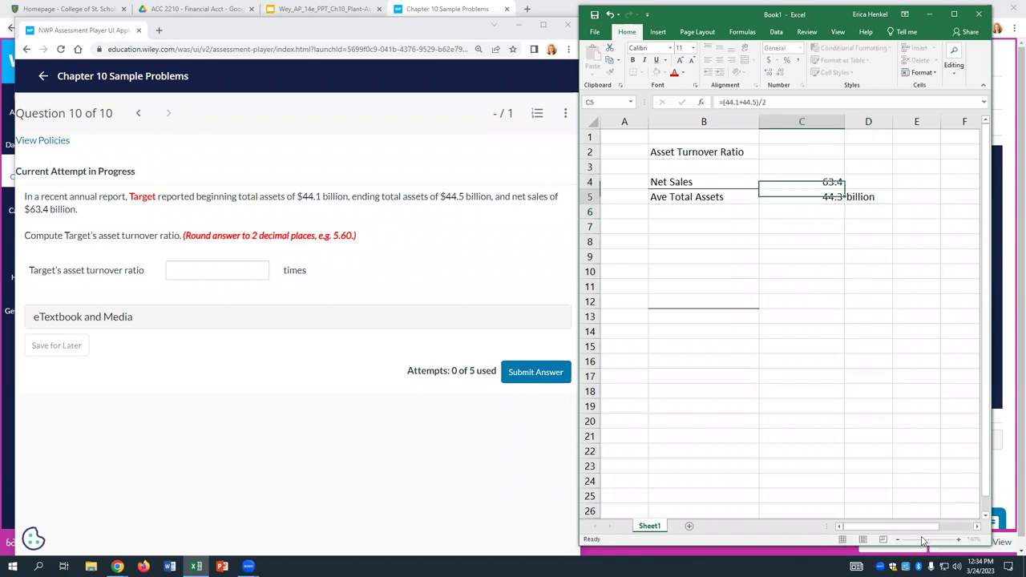
pyautogui.click(825, 183)
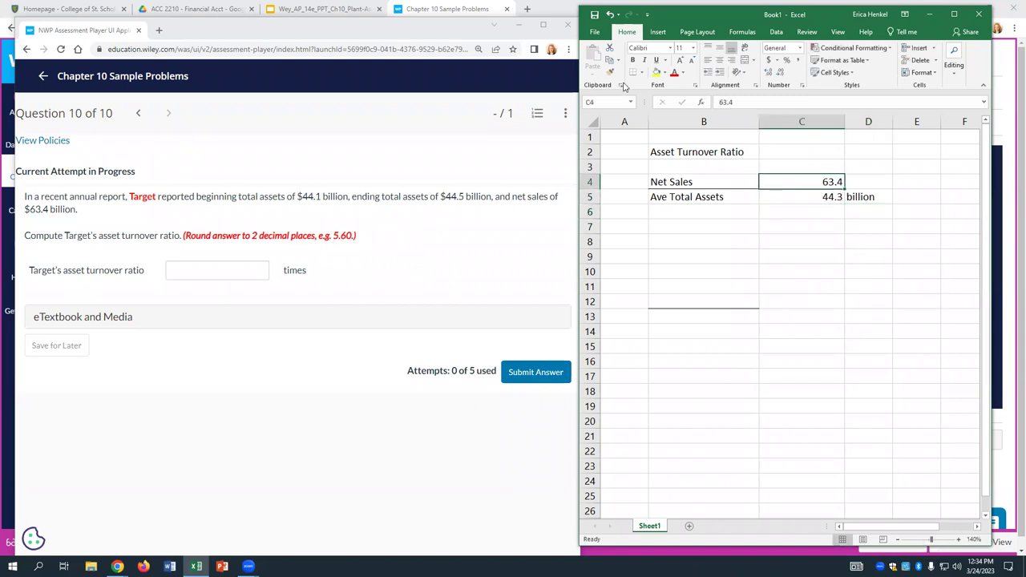
pyautogui.click(835, 253)
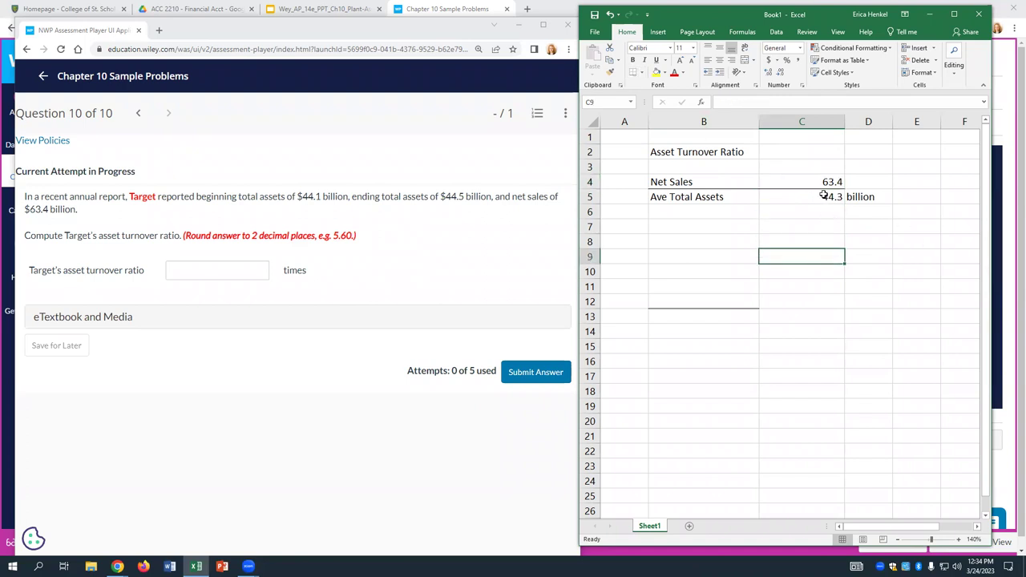
pyautogui.click(816, 228)
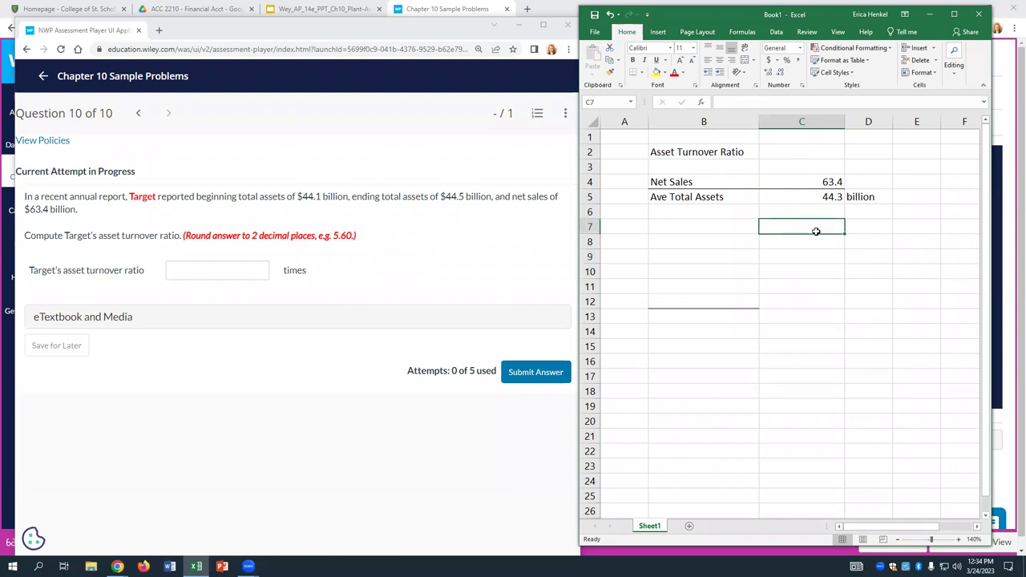
# - Calculate the asset turnover in C7 with =63.4/44.3 and show the average total assets formula in C5 as text
pyautogui.write('=63.4/44.3')
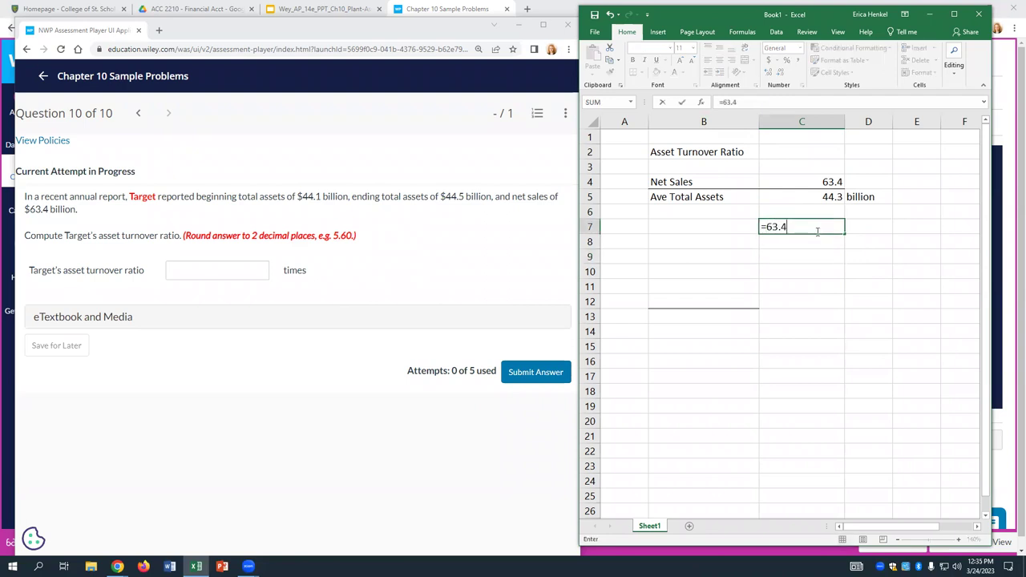
pyautogui.press('Return')
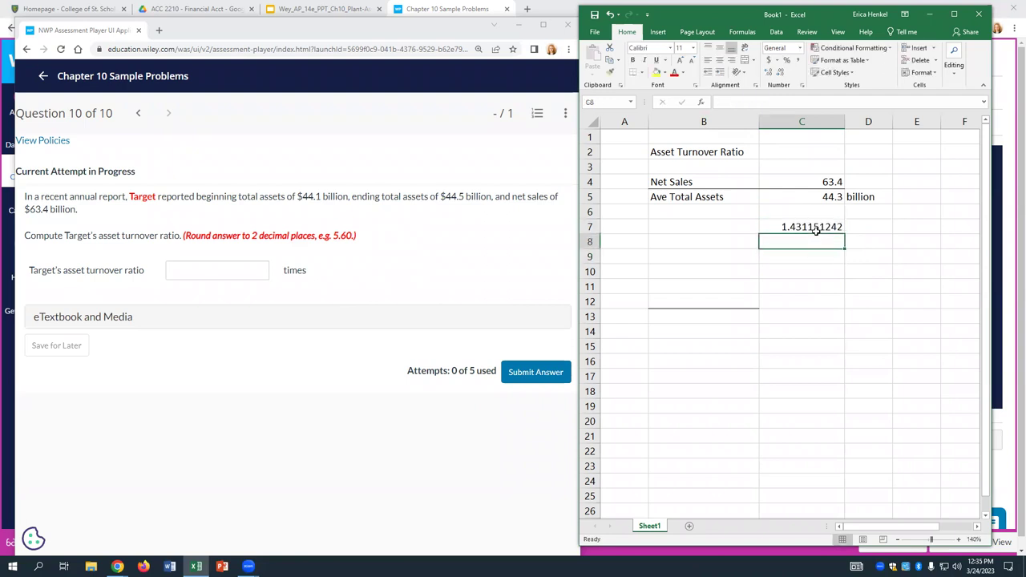
pyautogui.doubleClick(790, 197)
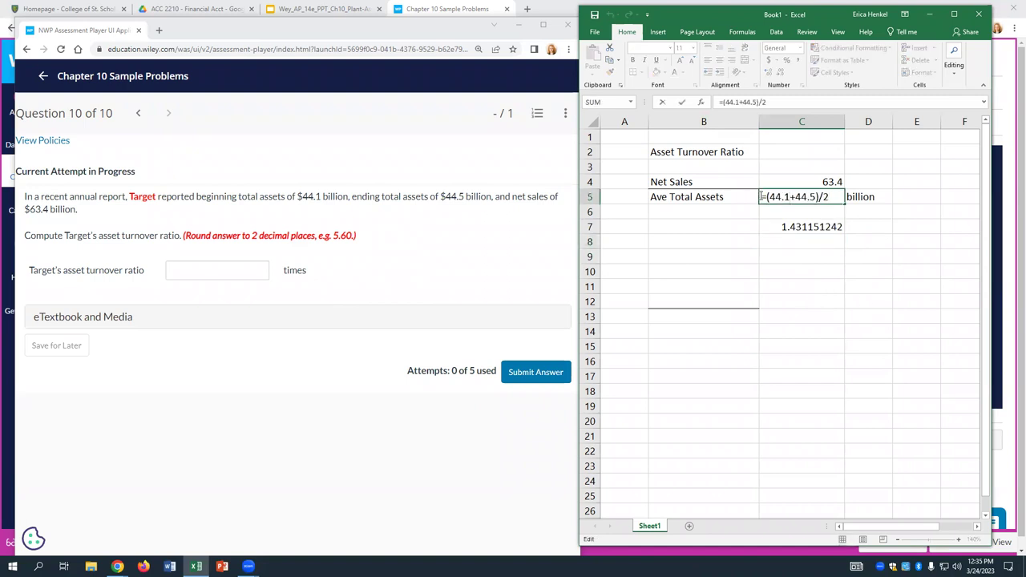
pyautogui.press('Return')
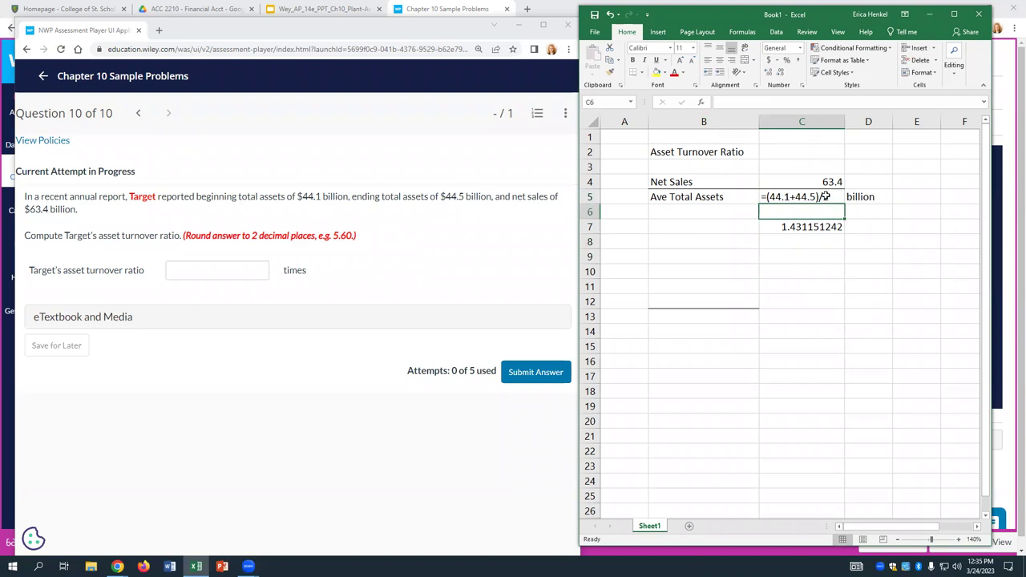
# - Enter the asset turnover result rounded to two decimals, 1.43, in cell C9
pyautogui.click(801, 227)
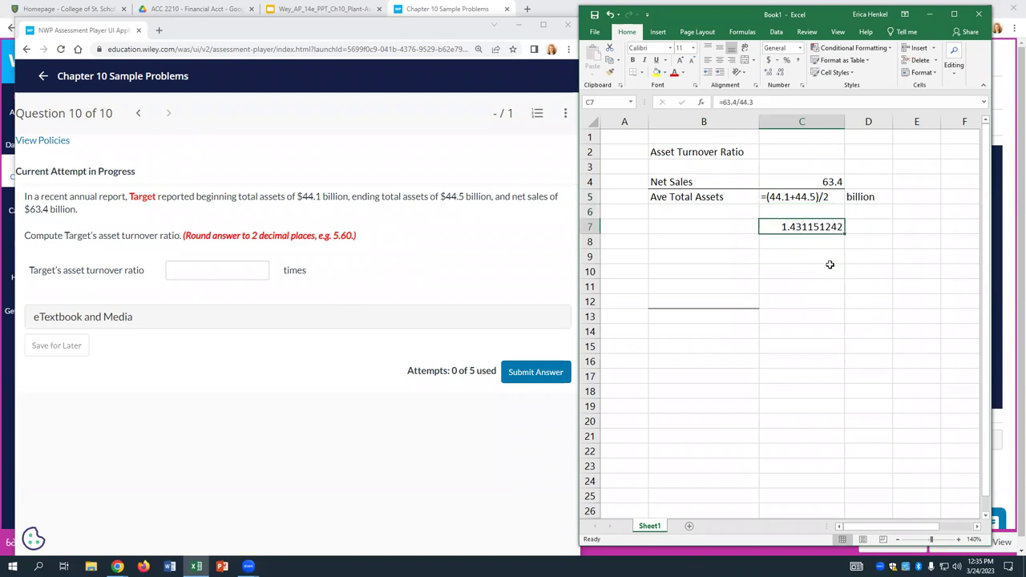
pyautogui.click(794, 257)
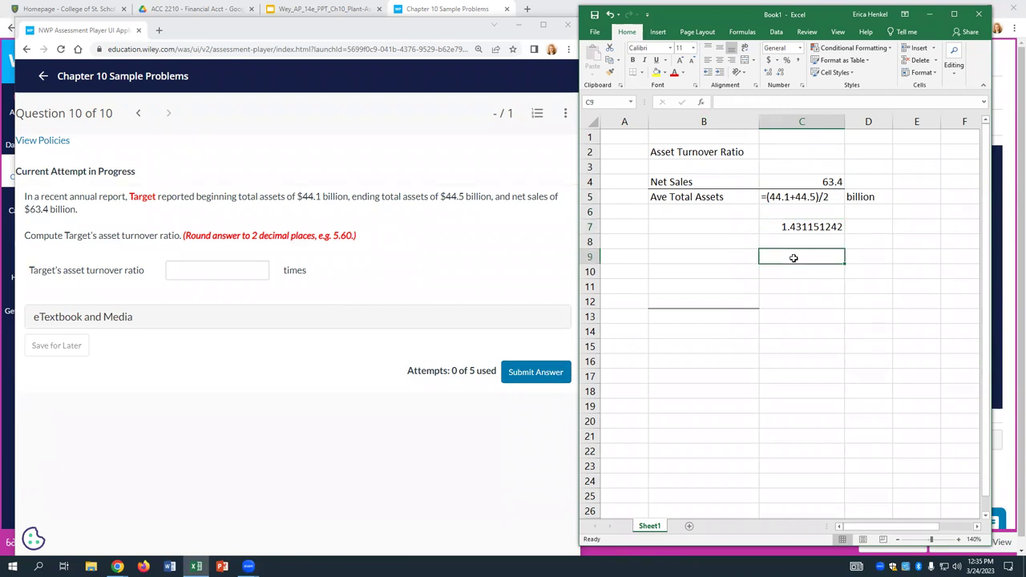
pyautogui.write('1.43')
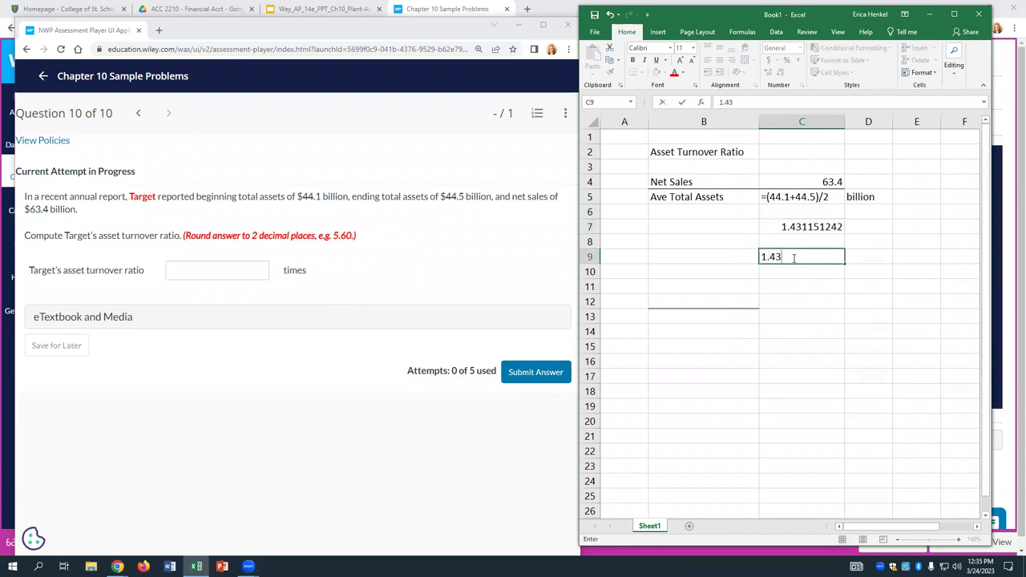
pyautogui.press('Return')
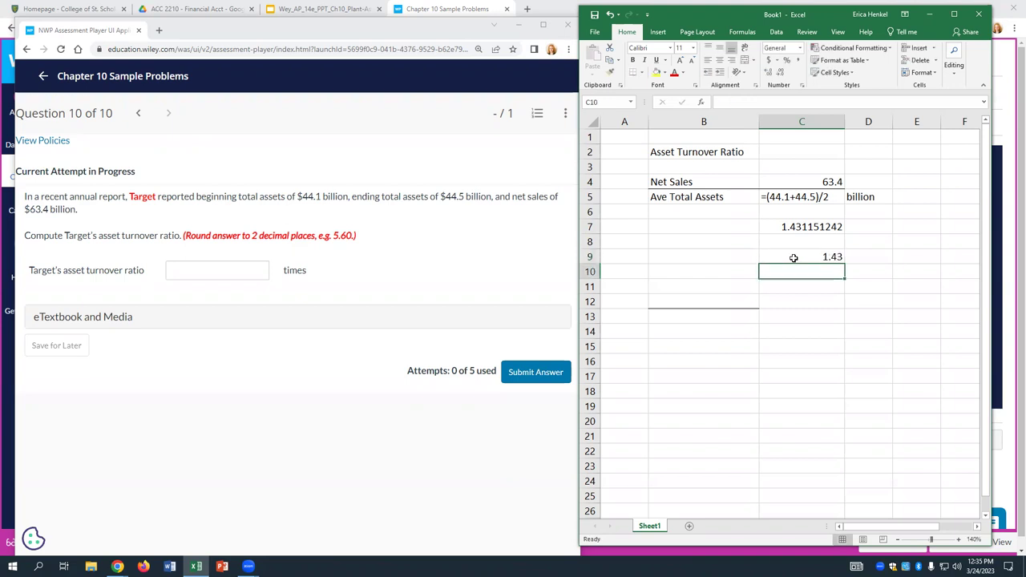
# - Show the division formula in C7 as text and label it Asset turnover in B7
pyautogui.doubleClick(763, 227)
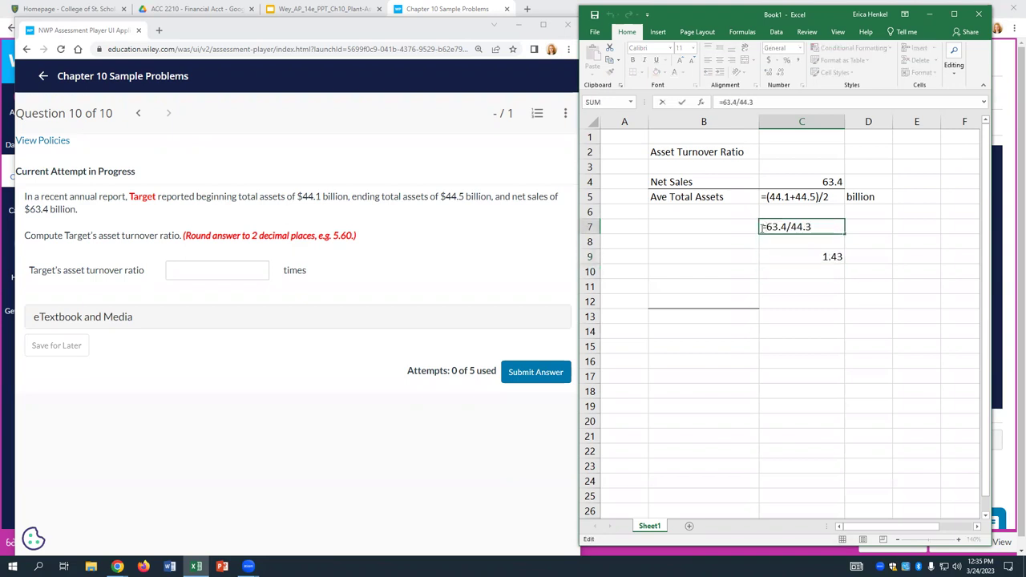
pyautogui.click(788, 240)
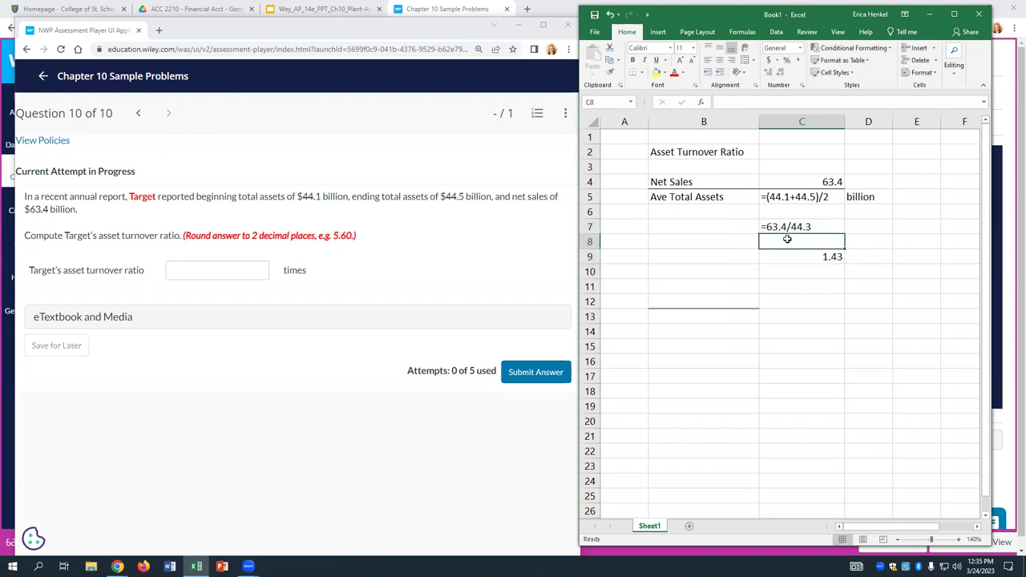
pyautogui.click(680, 224)
pyautogui.write('Ass')
pyautogui.write('et turn')
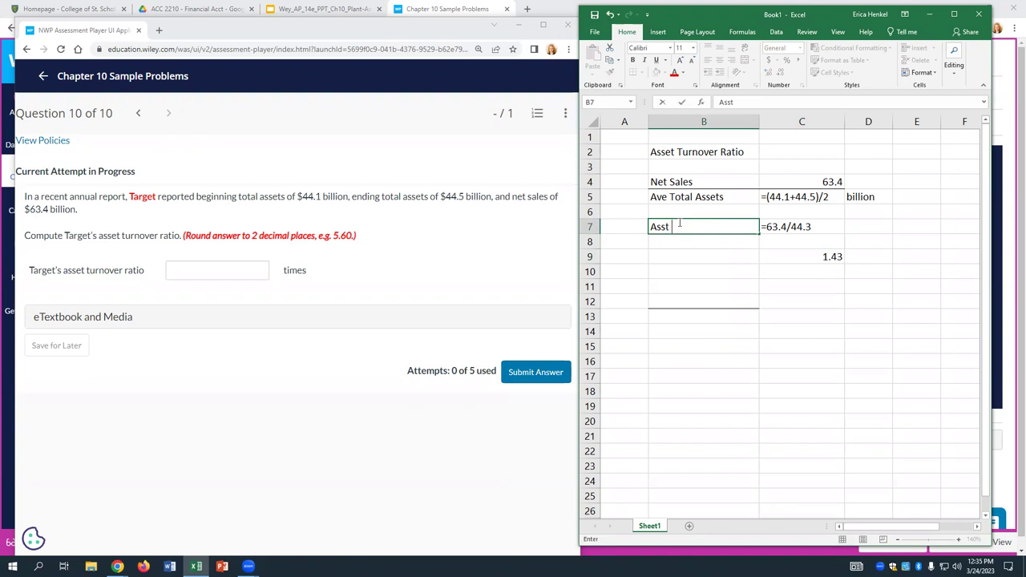
pyautogui.write('over')
pyautogui.press('Return')
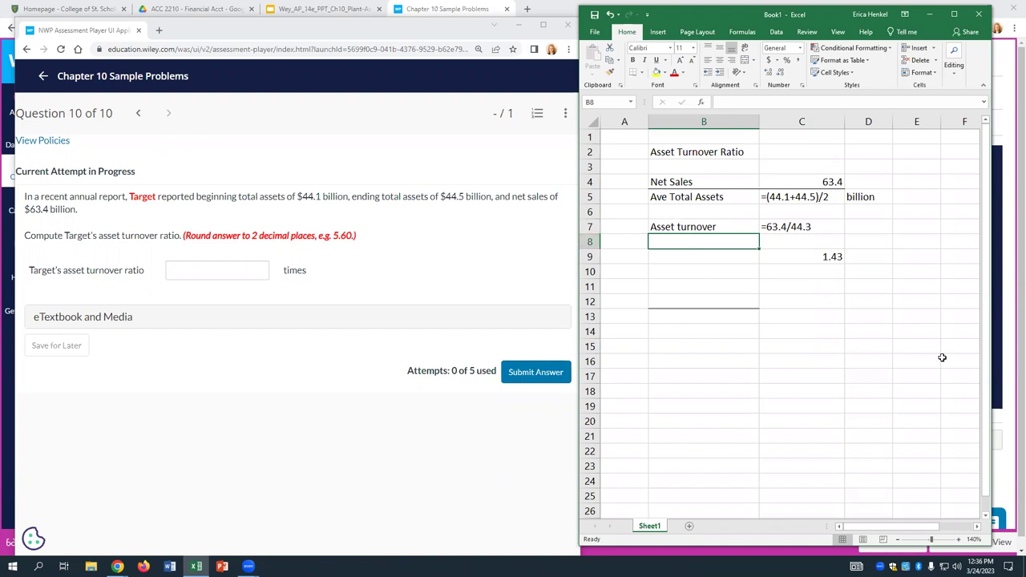
# - Answer Question 10 in the Wiley assessment with 1.43 as Target's asset turnover ratio and submit it
pyautogui.click(224, 269)
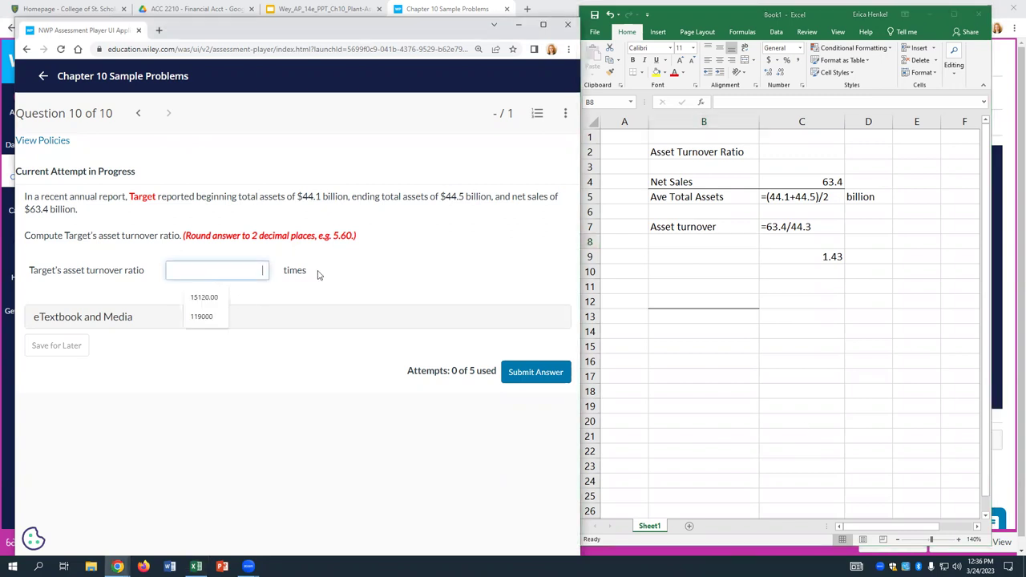
pyautogui.write('1.43')
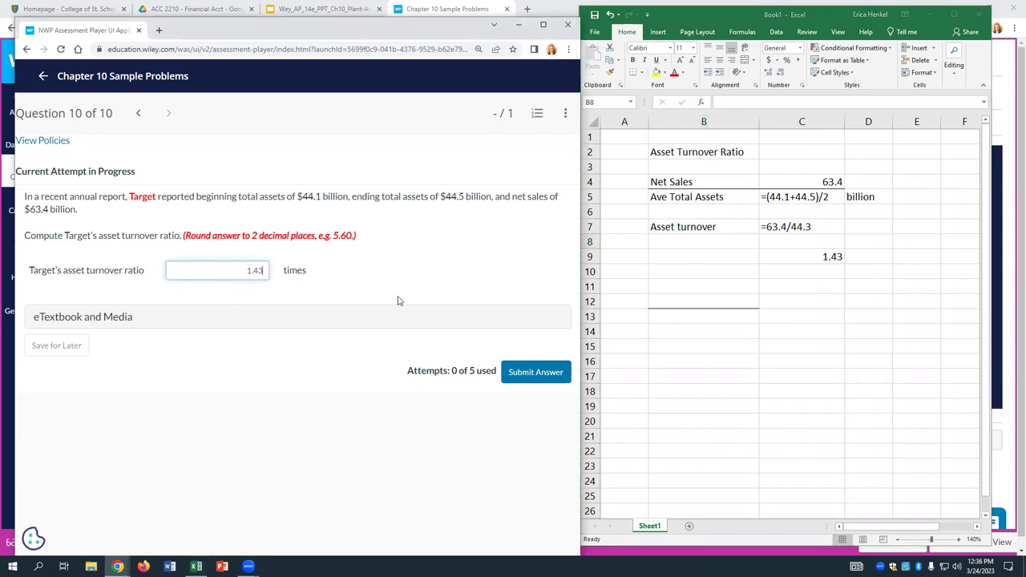
pyautogui.click(535, 372)
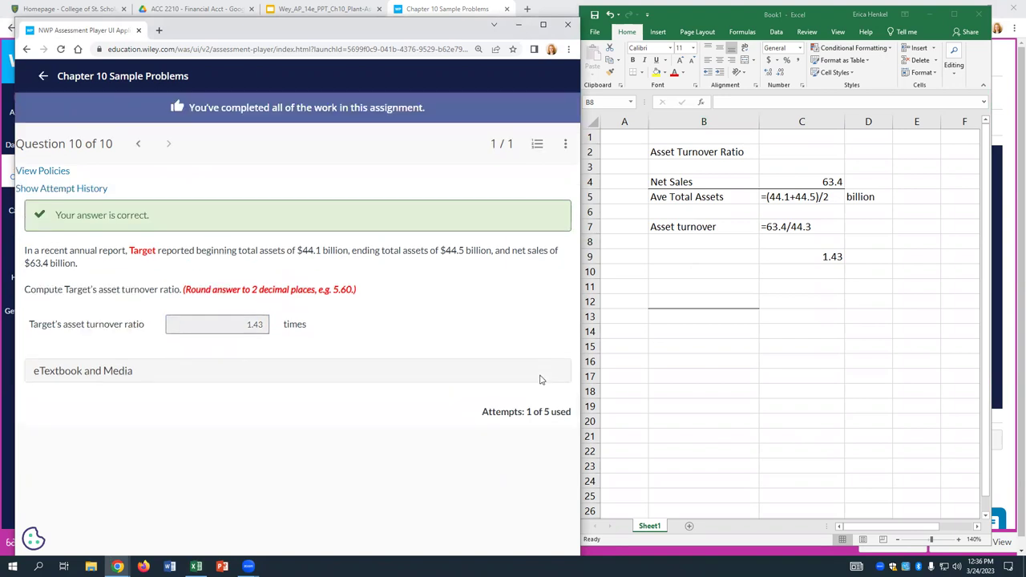
pyautogui.click(649, 394)
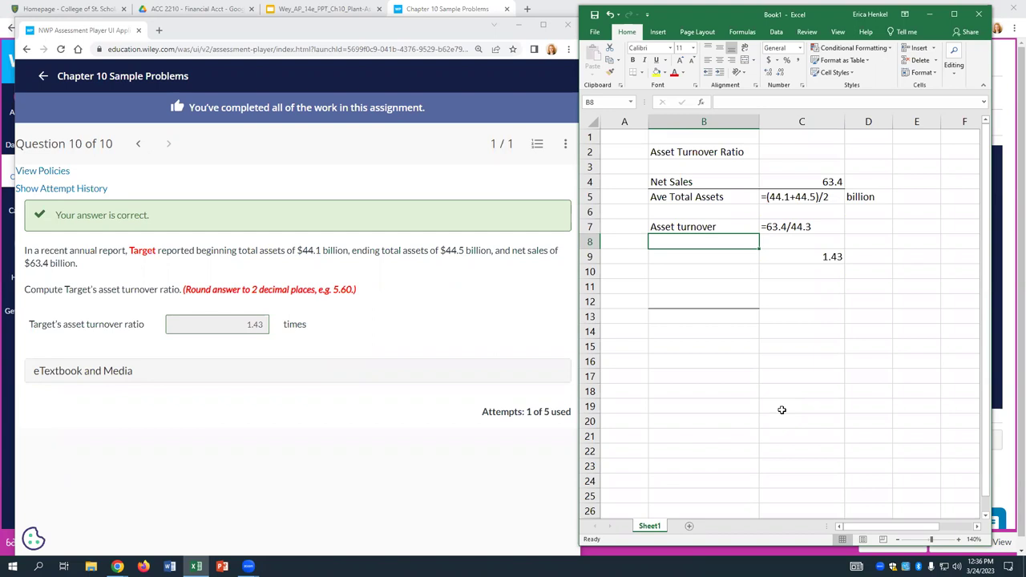
pyautogui.click(709, 329)
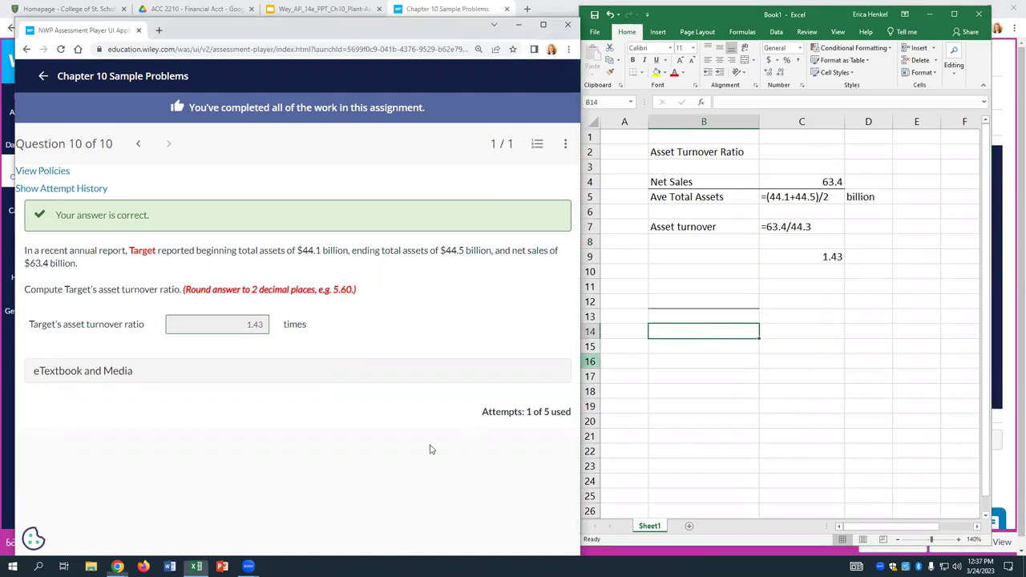
# - Switch to the Chapter 10 presentation in Google Slides and start the slideshow from slide 68, Exchange of Plant Assets
pyautogui.moveTo(434, 38); pyautogui.dragTo(363, 12)
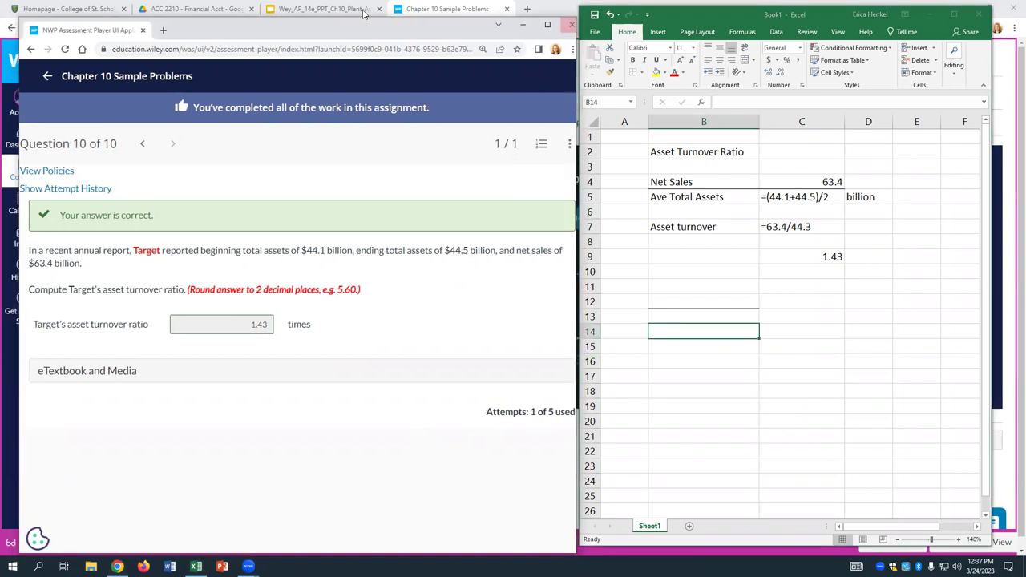
pyautogui.click(363, 12)
pyautogui.click(58, 374)
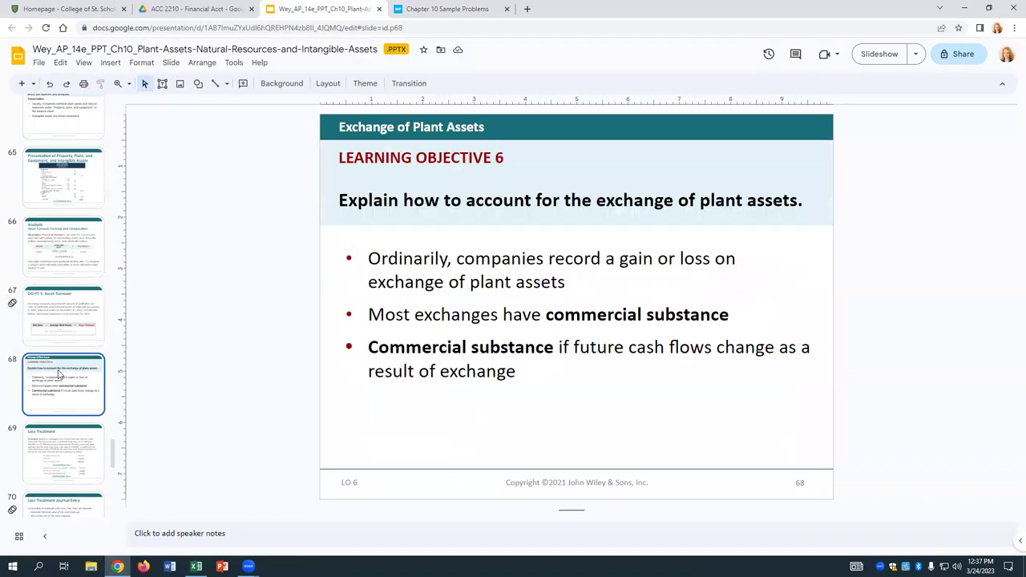
pyautogui.click(874, 56)
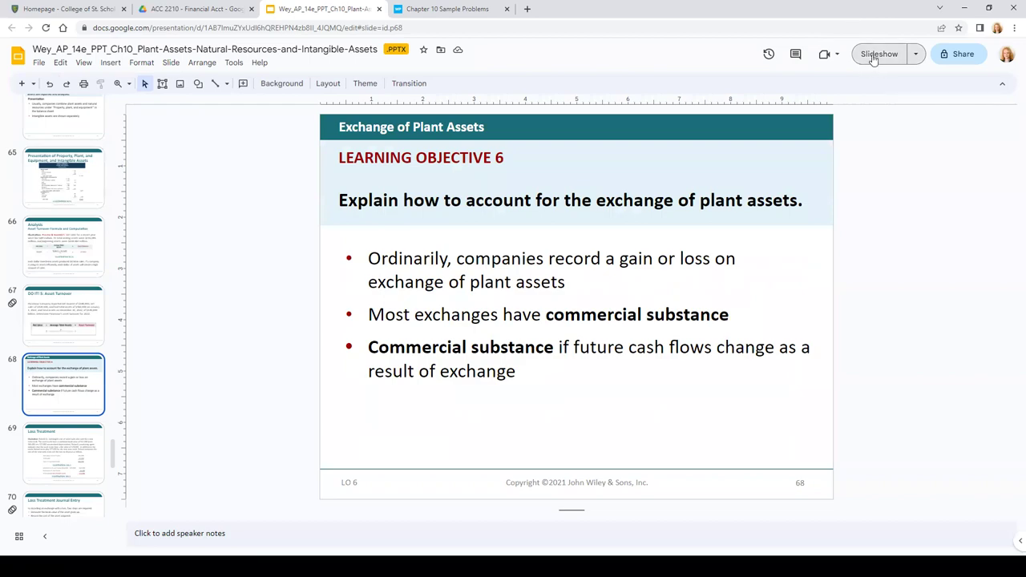